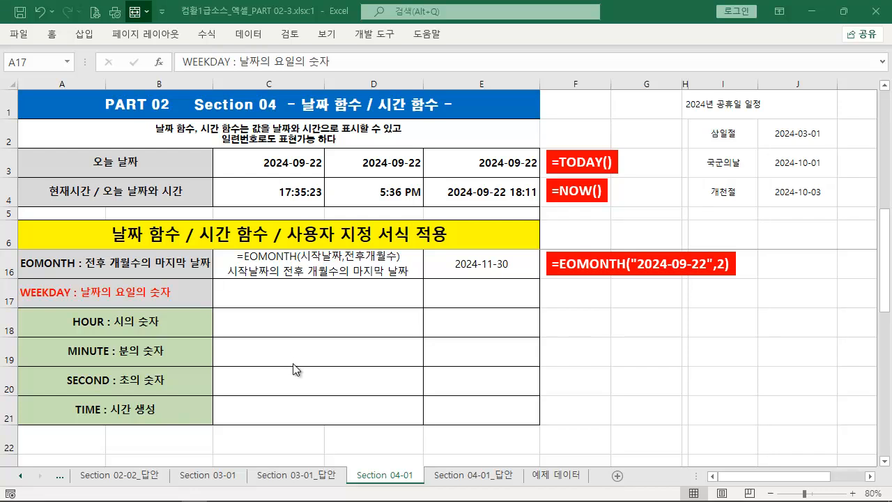
# Start a WEEKDAY function in cell C17, the description cell for the WEEKDAY row
pyautogui.click(298, 303)
pyautogui.click(298, 303)
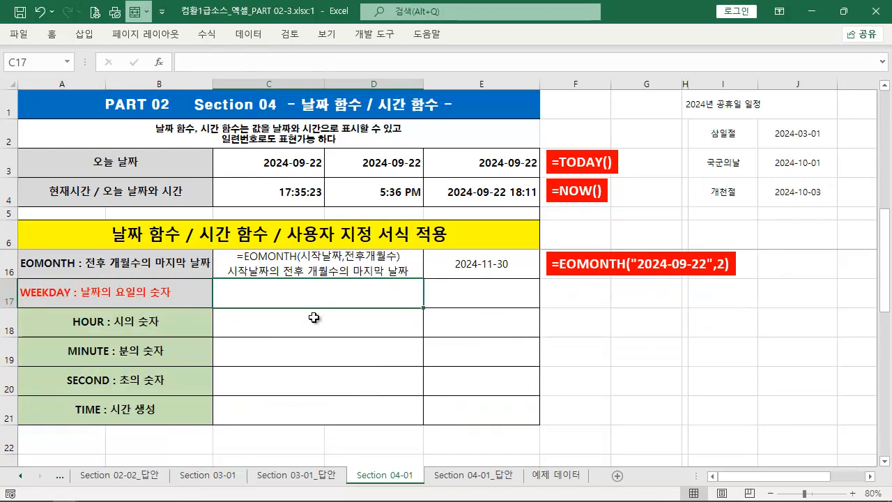
pyautogui.hotkey('ctrl', '2')
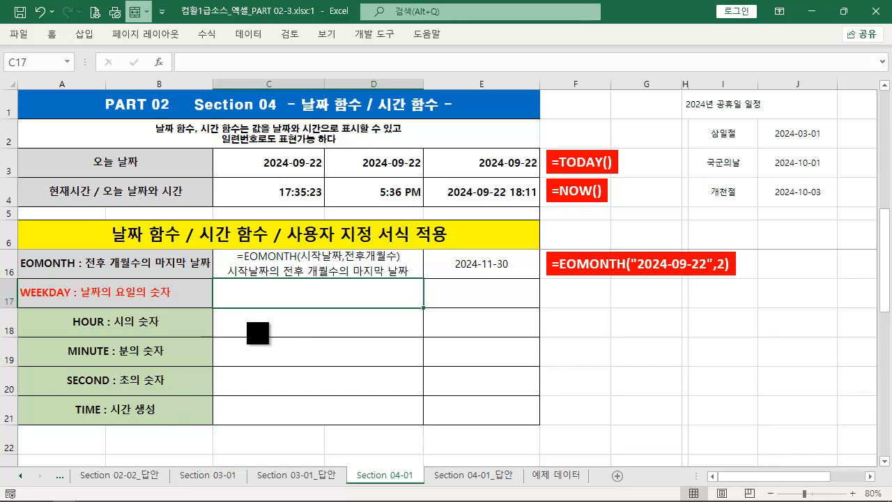
pyautogui.moveTo(177, 300); pyautogui.dragTo(20, 282)
pyautogui.write('=W')
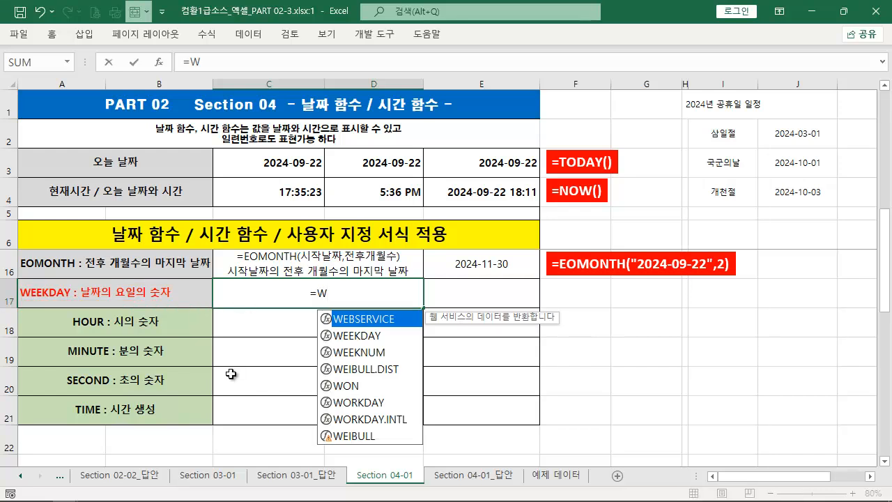
pyautogui.write('E')
pyautogui.press('Down')
pyautogui.press('Tab')
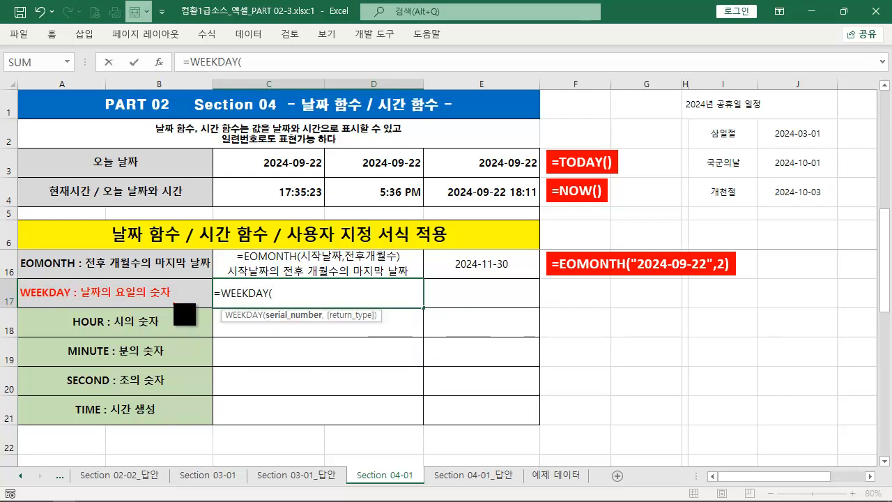
# Complete the syntax example in C17 as =WEEKDAY(날짜,타입)
pyautogui.moveTo(179, 305); pyautogui.dragTo(31, 294)
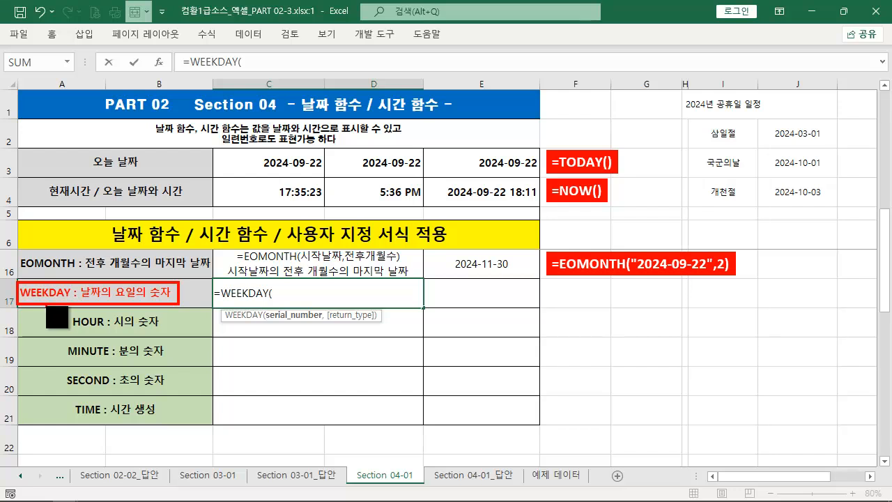
pyautogui.press('Escape')
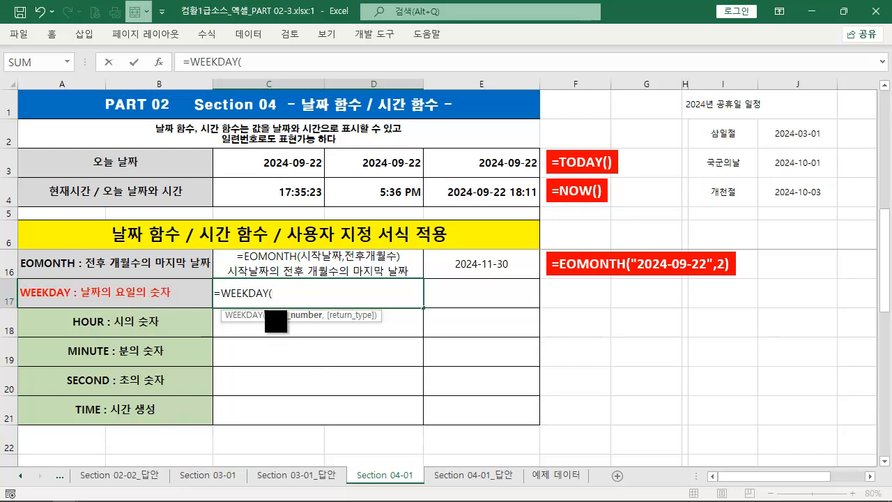
pyautogui.moveTo(263, 305); pyautogui.dragTo(382, 329)
pyautogui.press('Escape')
pyautogui.write('SK')
pyautogui.press('BackSpace')
pyautogui.press('BackSpace')
pyautogui.press('Hangul')
pyautogui.write('날ㅉㅏ,')
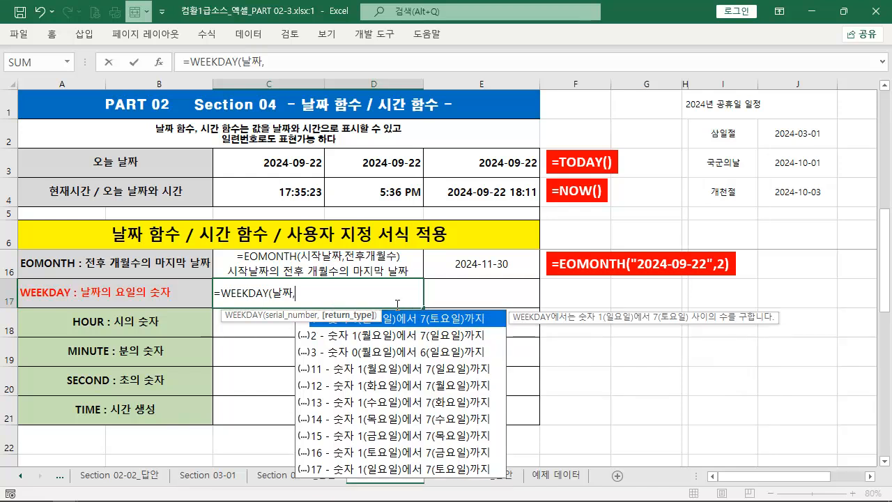
pyautogui.write('타입')
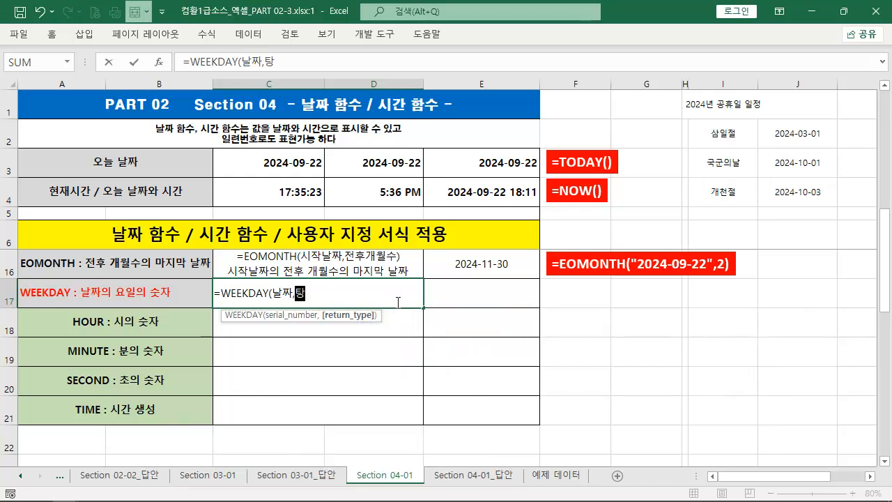
pyautogui.write(')')
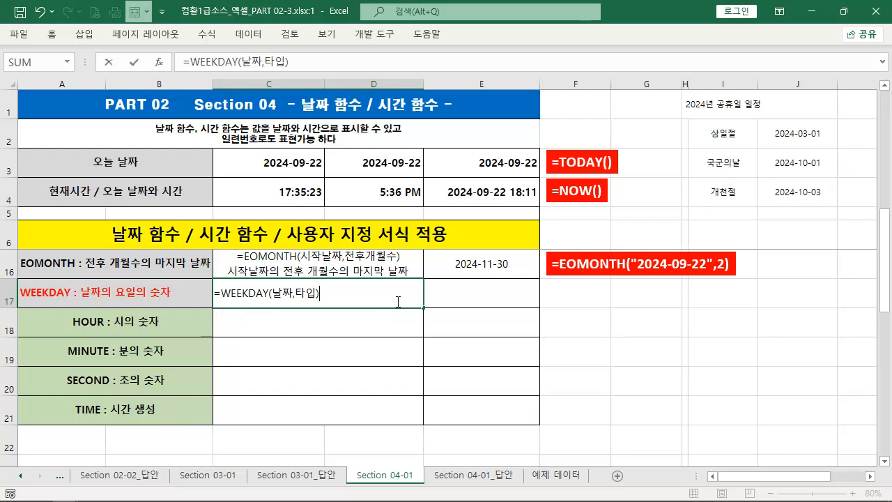
pyautogui.write(' :')
# Append the description " : 날짜의 요일의 숫자" after the syntax in C17 and begin a second line in the cell
pyautogui.hotkey('shift', 'space')
pyautogui.press('BackSpace')
pyautogui.press('BackSpace')
pyautogui.press('BackSpace')
pyautogui.press('BackSpace')
pyautogui.write('날')
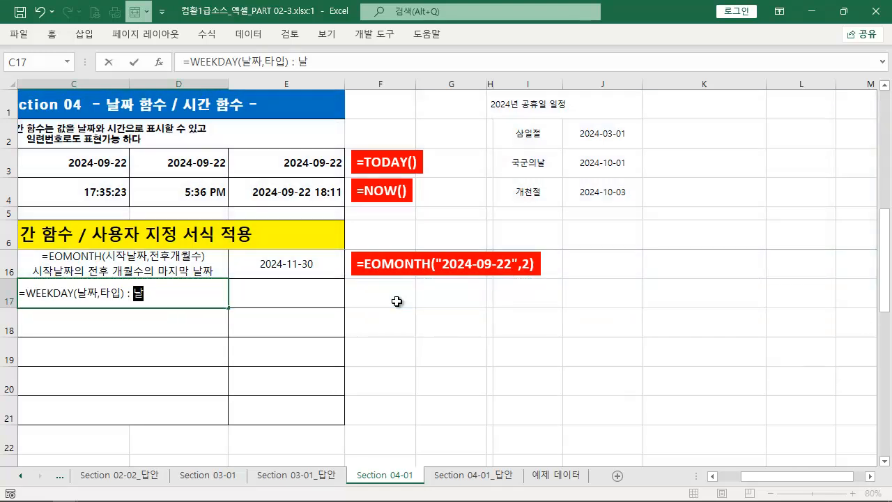
pyautogui.write('짜의 요이ㄹ의 숫자')
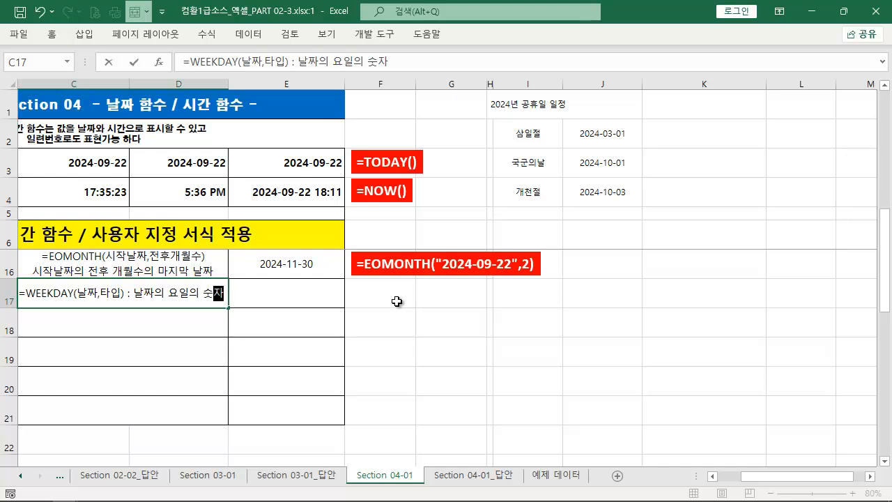
pyautogui.hotkey('alt', 'Return')
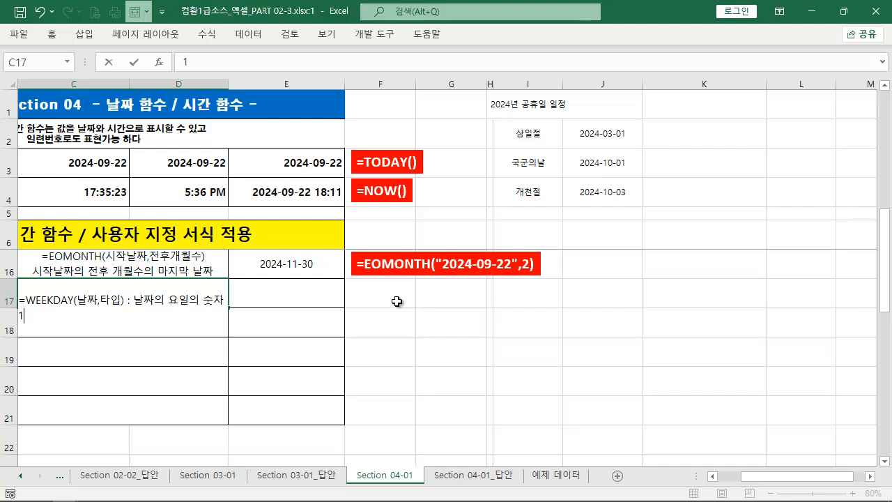
# Add "1 -> 일요일이 1 / 2 -> 월요일 1" as the second line of C17 and enter the whole note as plain text
pyautogui.write('1 -> 일요일 이요일이')
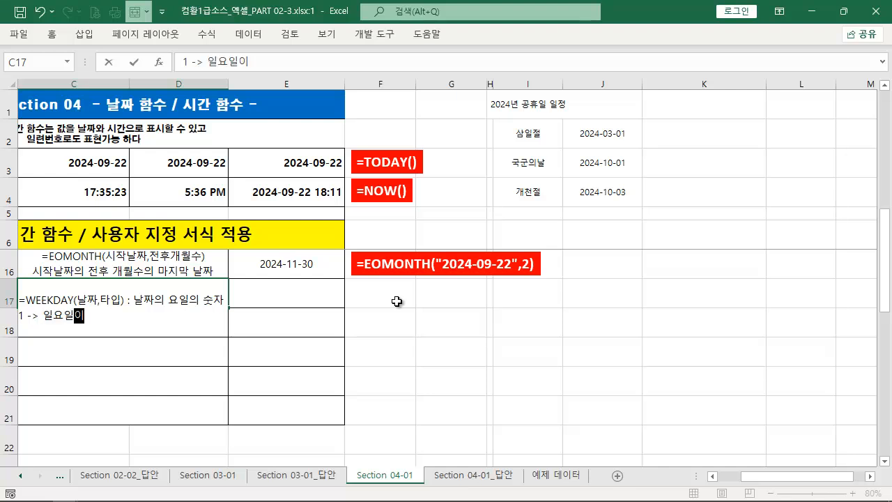
pyautogui.write(' 1    /')
pyautogui.write('월요일 1')
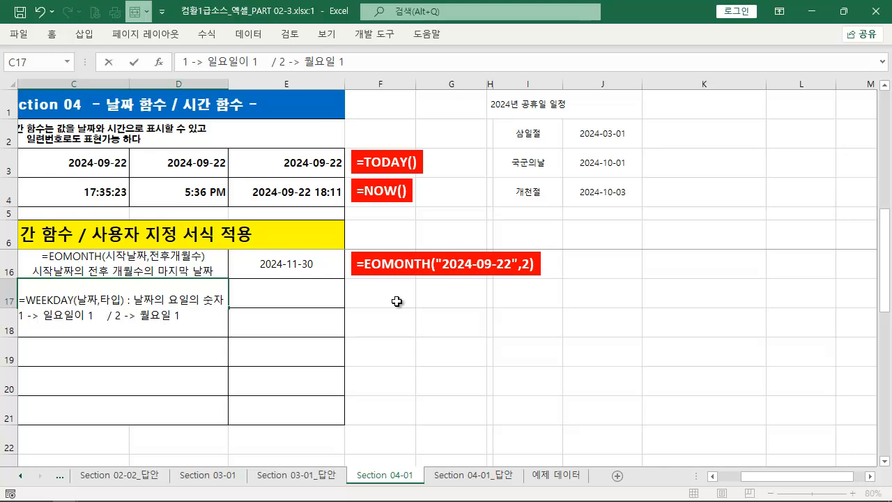
pyautogui.click(21, 303)
pyautogui.press('Return')
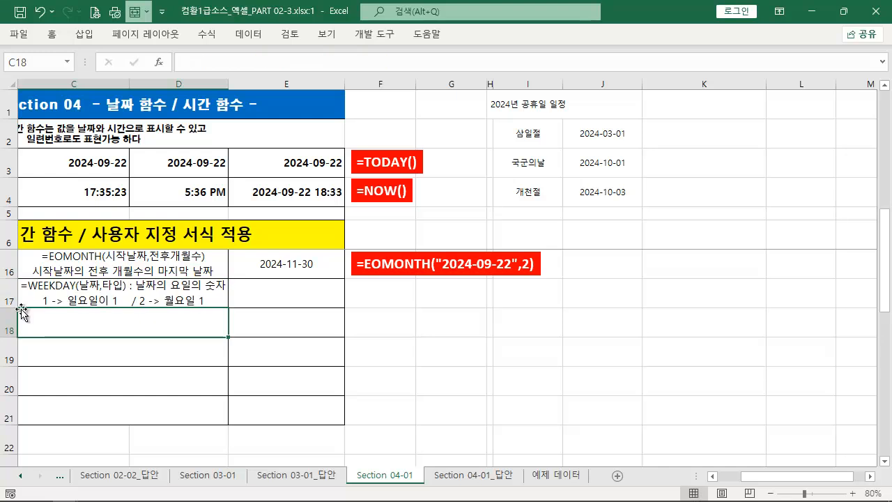
pyautogui.press('Home')
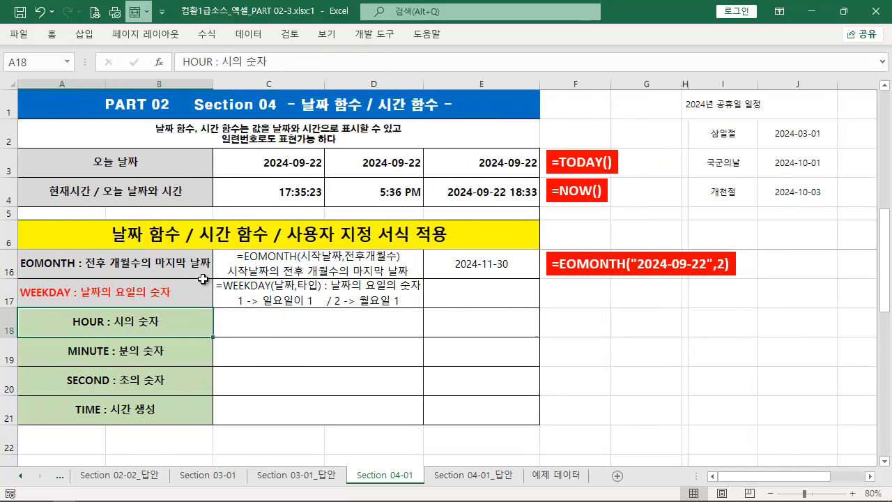
# Start a WEEKDAY formula in E17 with "2024-09-22" as the date argument, up to the return type argument
pyautogui.click(484, 303)
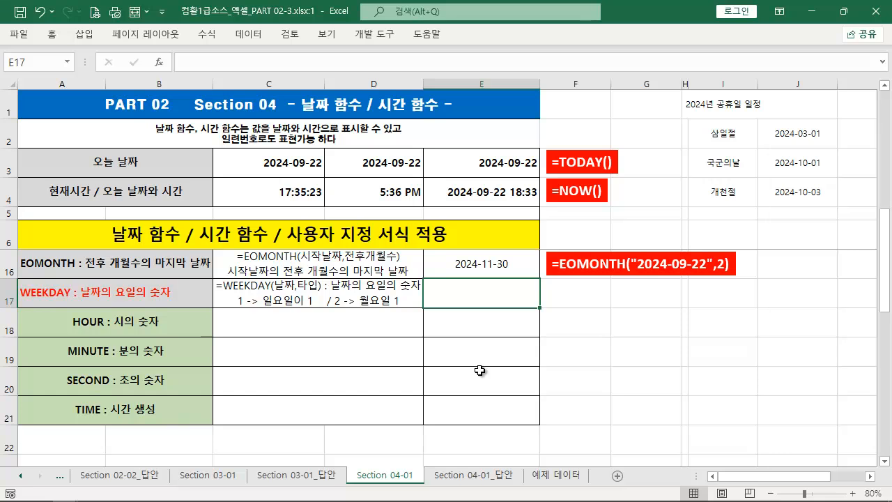
pyautogui.write('=T')
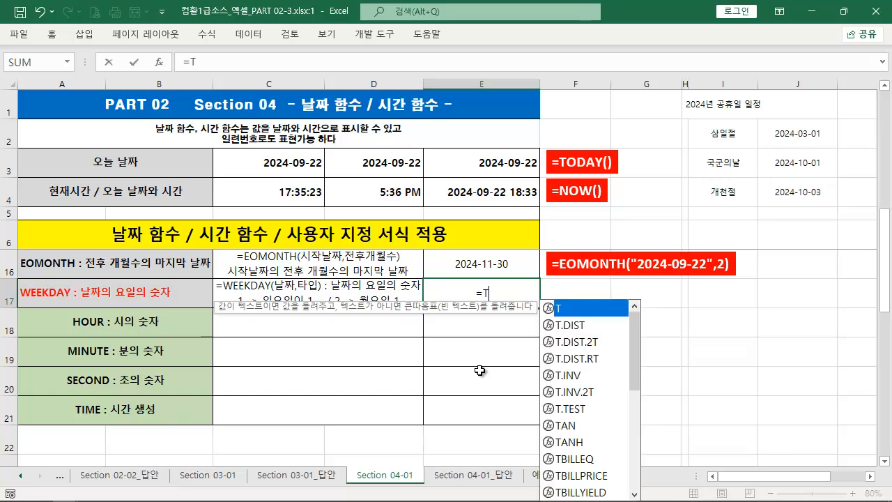
pyautogui.press('BackSpace')
pyautogui.write('WEE')
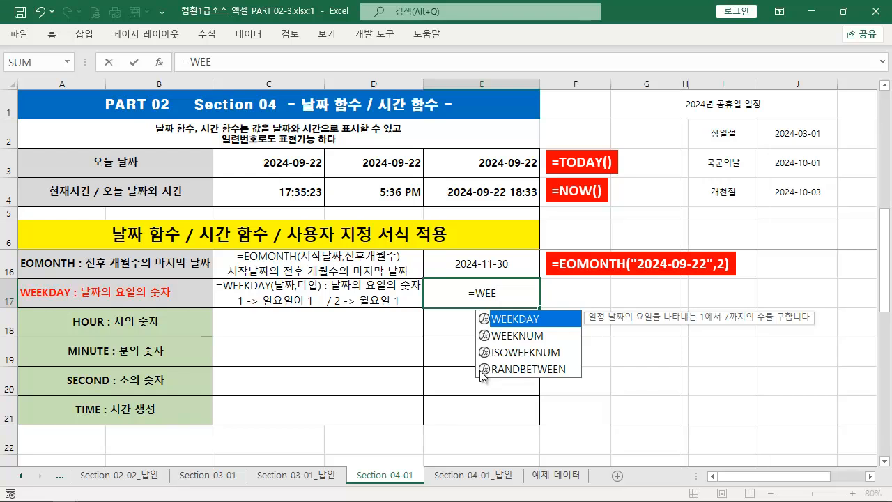
pyautogui.press('Tab')
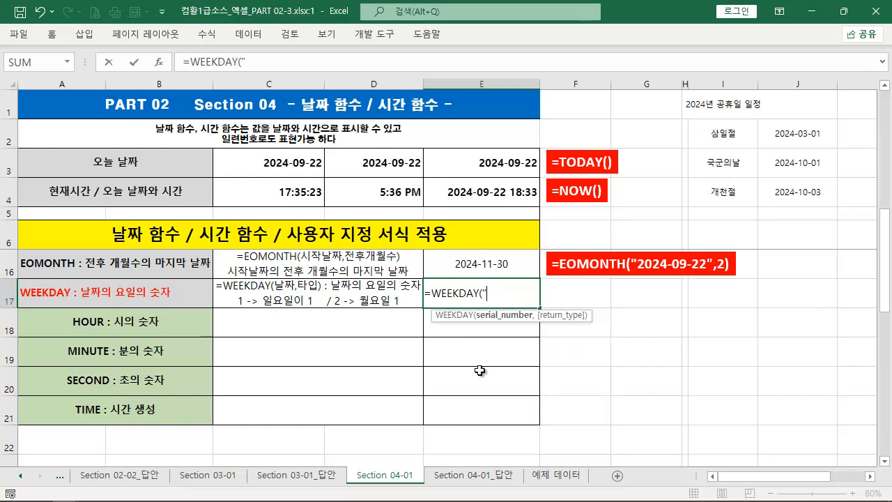
pyautogui.write('"2024-09-22')
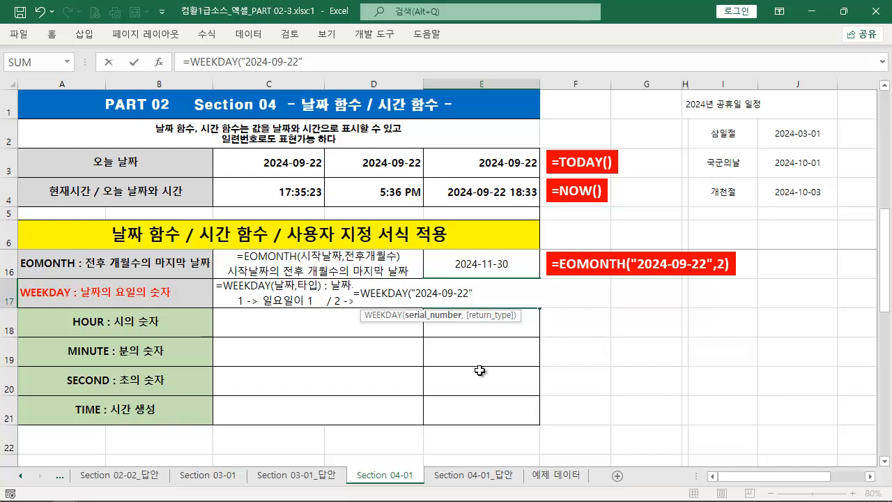
pyautogui.moveTo(324, 183)
pyautogui.mouseDown()
pyautogui.moveTo(428, 292)
pyautogui.moveTo(451, 296)
pyautogui.mouseUp()
pyautogui.press('Escape')
pyautogui.write(',')
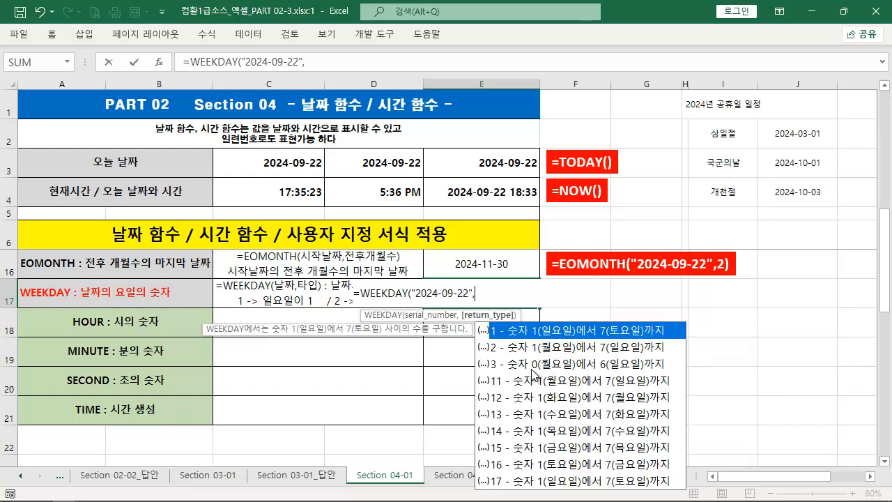
# Examine the available WEEKDAY return types, comparing how options 1, 2 and 3 number the days of the week
pyautogui.hotkey('ctrl', '2')
pyautogui.moveTo(475, 321)
pyautogui.mouseDown()
pyautogui.moveTo(556, 430)
pyautogui.moveTo(694, 491)
pyautogui.mouseUp()
pyautogui.press('e')
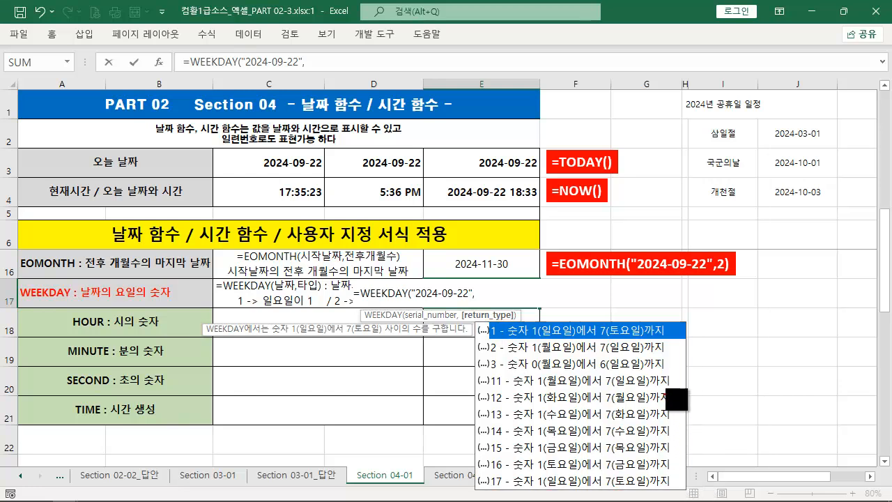
pyautogui.moveTo(676, 377)
pyautogui.mouseDown()
pyautogui.moveTo(512, 492)
pyautogui.moveTo(479, 490)
pyautogui.mouseUp()
pyautogui.moveTo(450, 394)
pyautogui.mouseDown()
pyautogui.moveTo(772, 486)
pyautogui.moveTo(719, 480)
pyautogui.mouseUp()
pyautogui.hotkey('ctrl', 'z')
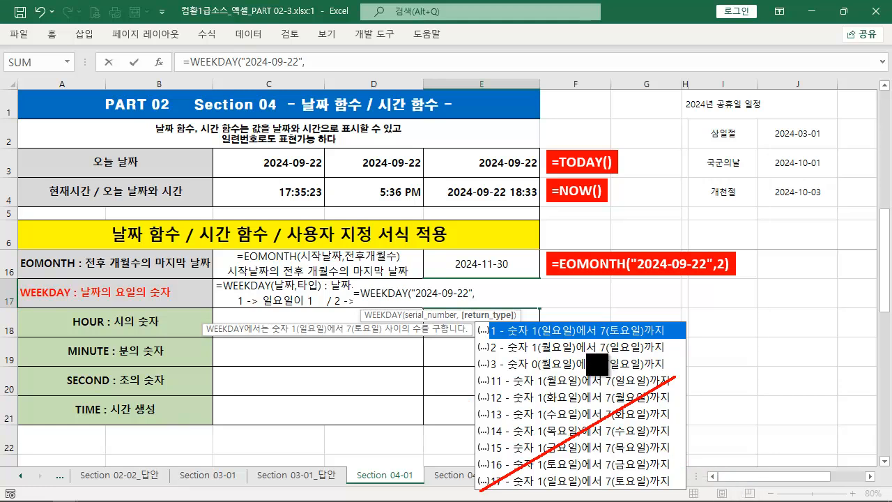
pyautogui.hotkey('ctrl', 'z')
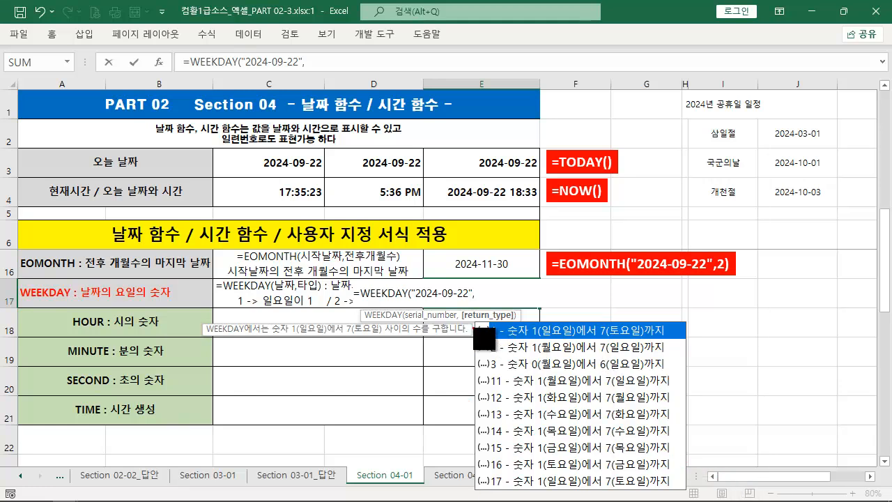
pyautogui.moveTo(474, 322)
pyautogui.mouseDown()
pyautogui.moveTo(565, 362)
pyautogui.moveTo(687, 374)
pyautogui.mouseUp()
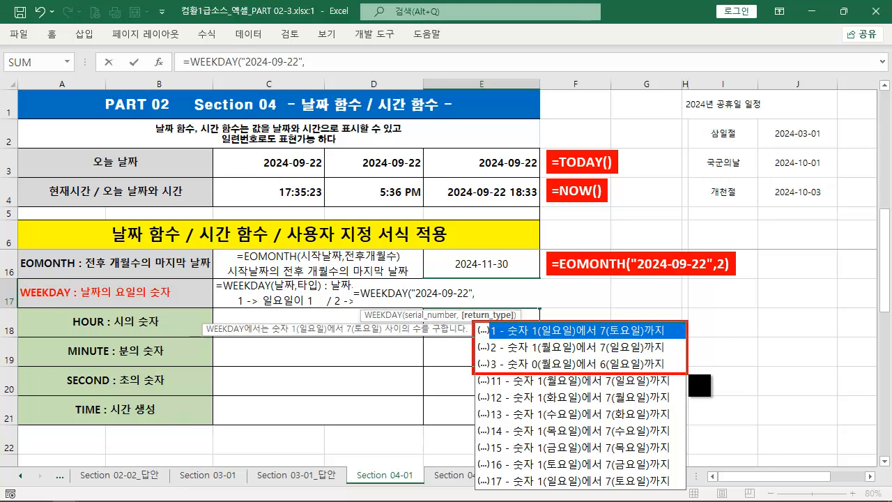
pyautogui.hotkey('ctrl', 'z')
pyautogui.moveTo(472, 322)
pyautogui.mouseDown()
pyautogui.moveTo(487, 334)
pyautogui.moveTo(687, 354)
pyautogui.mouseUp()
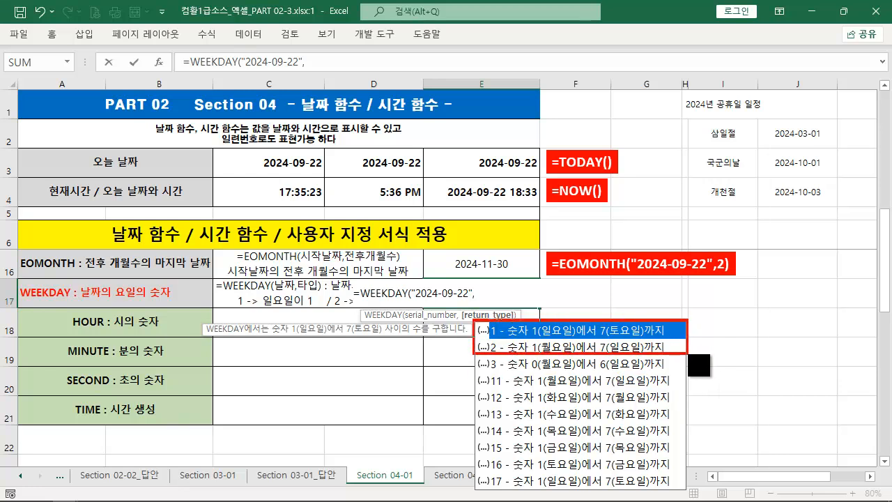
pyautogui.moveTo(476, 373); pyautogui.dragTo(685, 374)
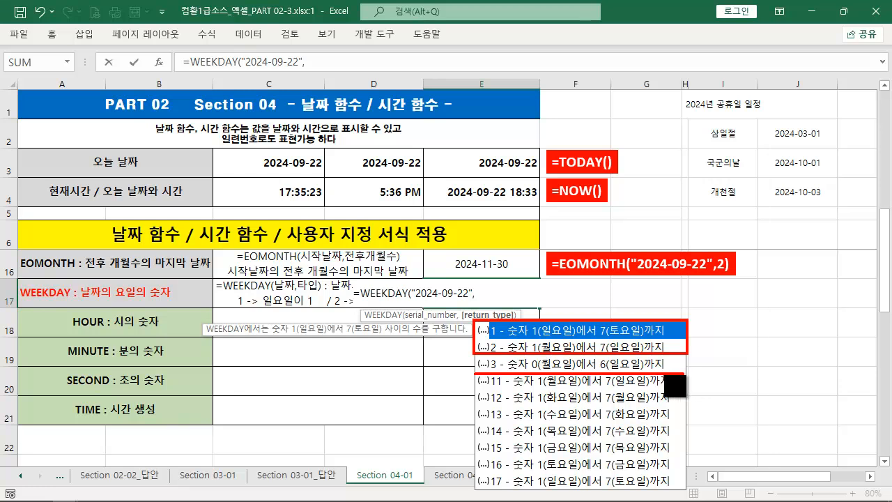
pyautogui.click(614, 366)
pyautogui.click(609, 363)
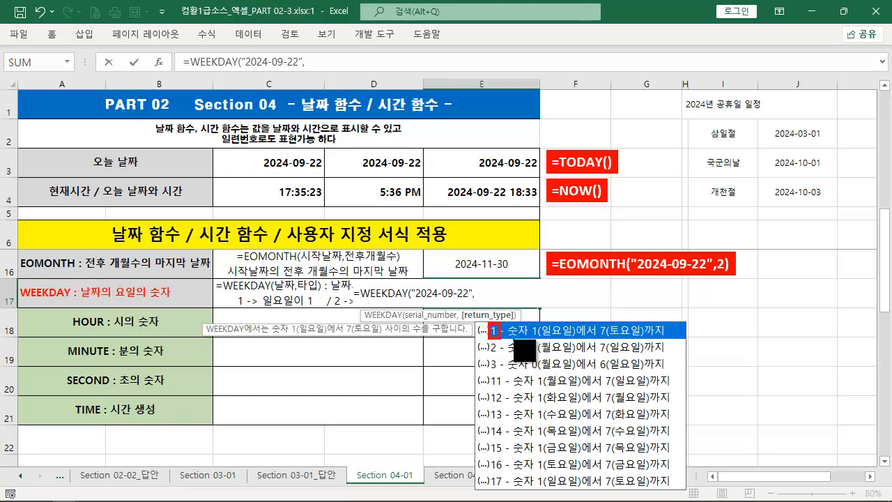
pyautogui.moveTo(519, 340); pyautogui.dragTo(673, 340)
pyautogui.moveTo(487, 338); pyautogui.dragTo(501, 358)
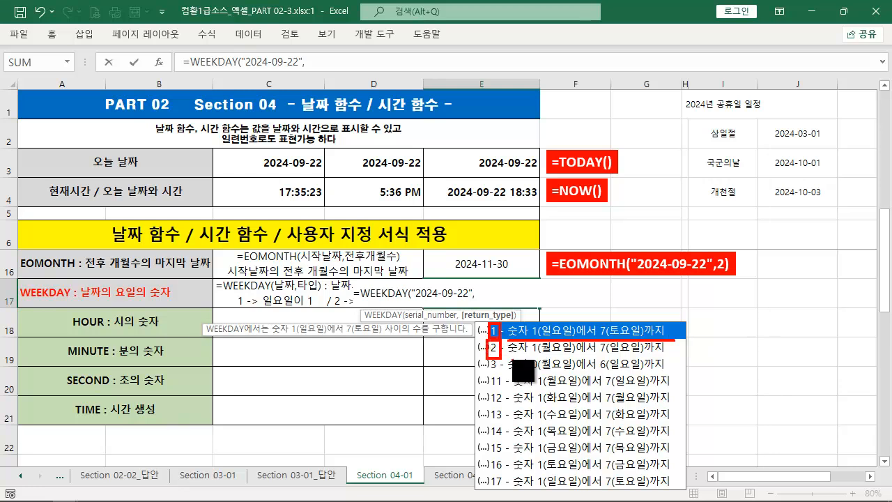
pyautogui.moveTo(508, 356); pyautogui.dragTo(666, 357)
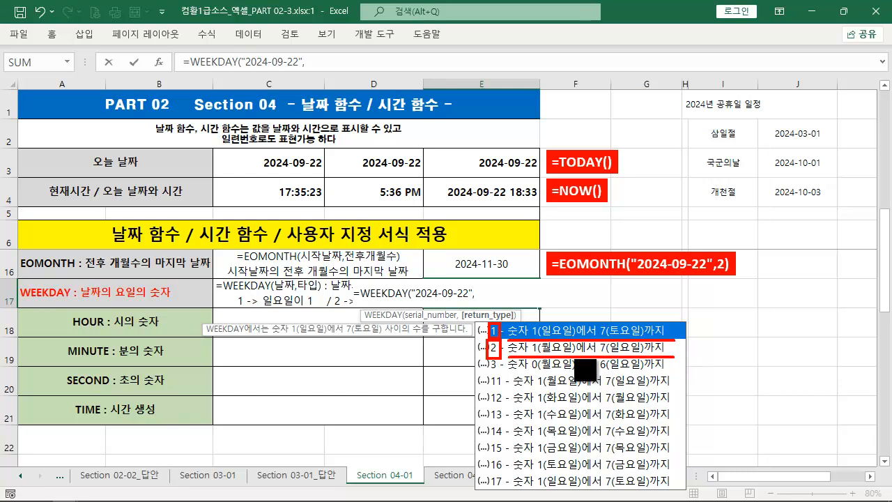
pyautogui.moveTo(485, 357)
pyautogui.mouseDown()
pyautogui.moveTo(498, 375)
pyautogui.moveTo(667, 370)
pyautogui.mouseUp()
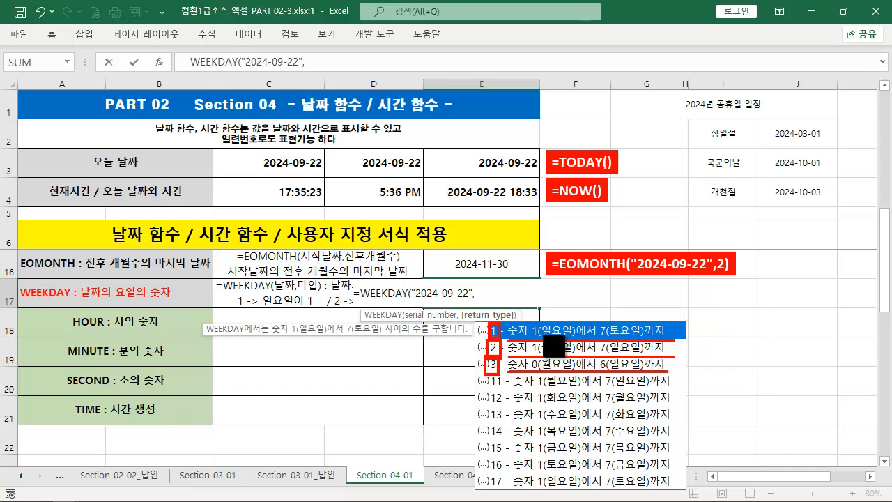
pyautogui.moveTo(487, 303); pyautogui.dragTo(519, 281)
pyautogui.moveTo(695, 339)
pyautogui.mouseDown()
pyautogui.moveTo(532, 334)
pyautogui.moveTo(466, 319)
pyautogui.mouseUp()
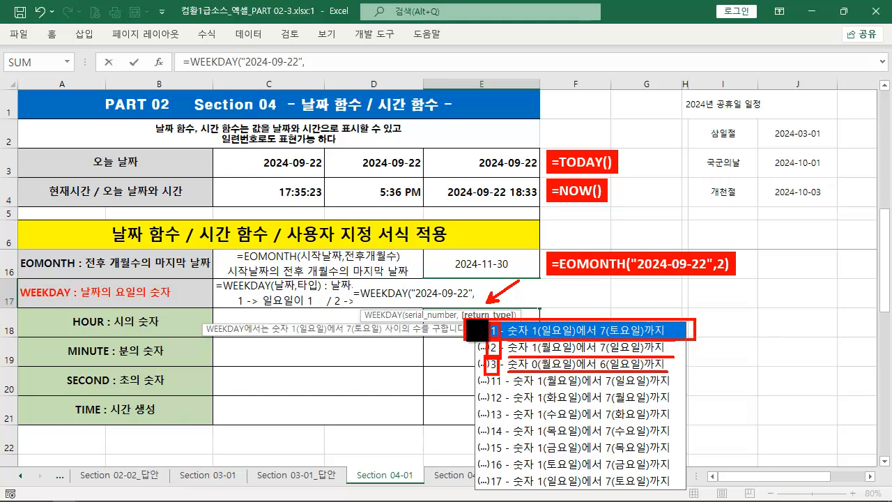
# Complete the WEEKDAY formula in E17 with return type 1 and enter it as =WEEKDAY("2024-09-22",1)
pyautogui.press('Escape')
pyautogui.write('1')
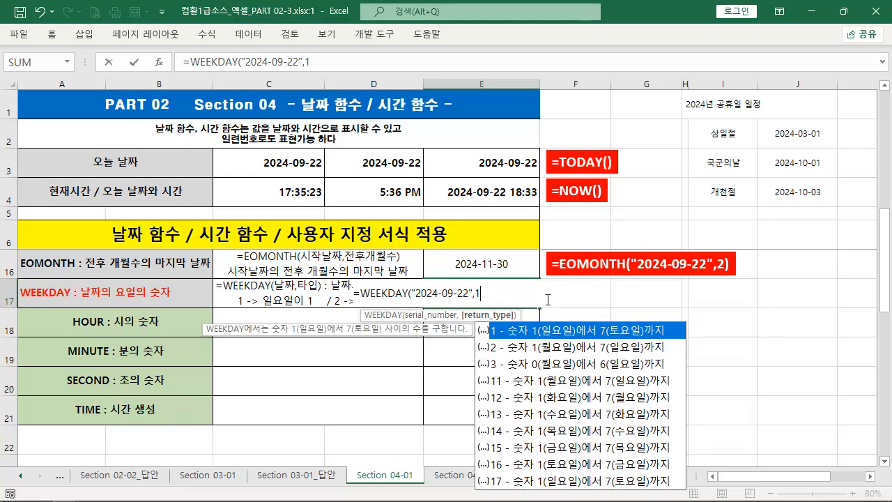
pyautogui.write(')')
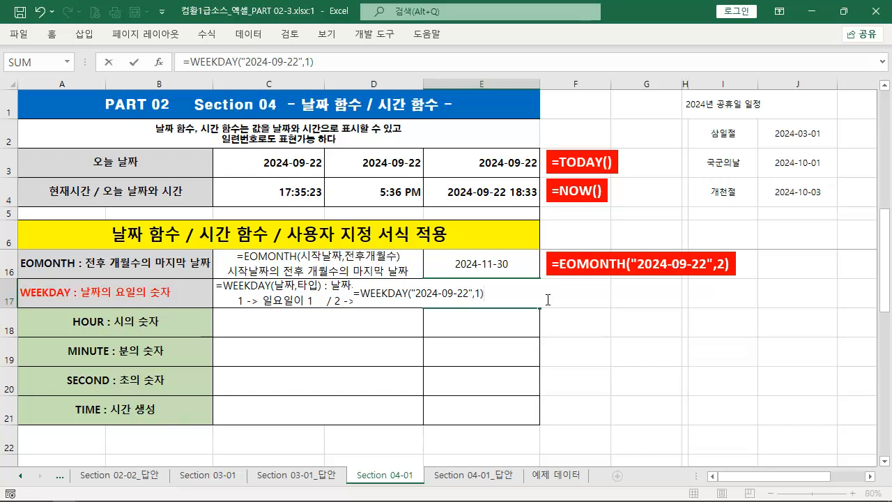
pyautogui.hotkey('ctrl', '2')
pyautogui.moveTo(411, 300)
pyautogui.mouseDown()
pyautogui.moveTo(462, 303)
pyautogui.moveTo(511, 263)
pyautogui.mouseUp()
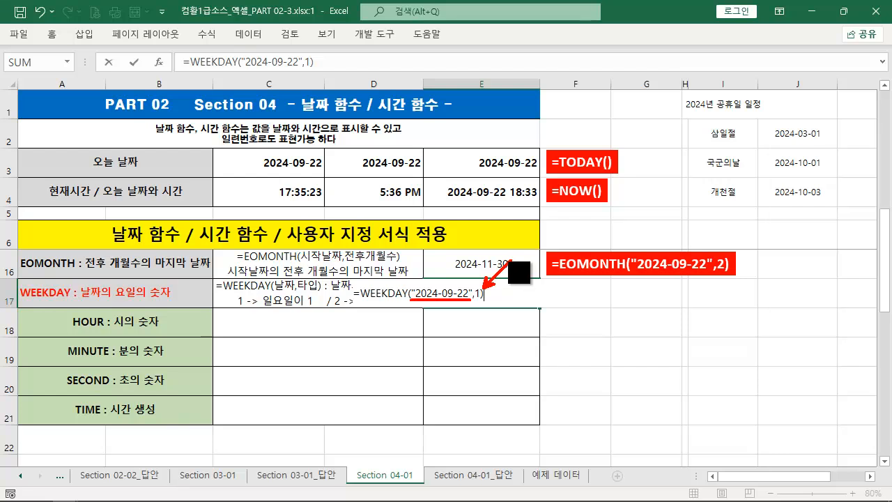
pyautogui.press('Escape')
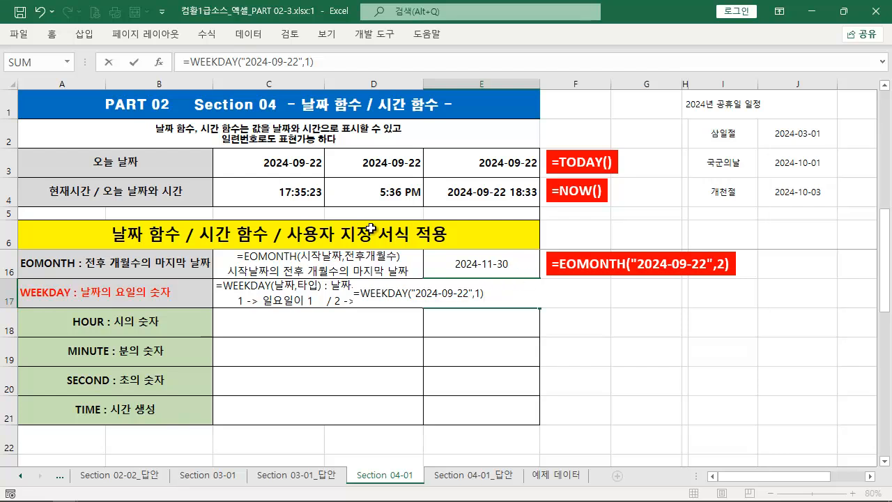
pyautogui.hotkey('ctrl', '2')
pyautogui.moveTo(179, 304); pyautogui.dragTo(34, 280)
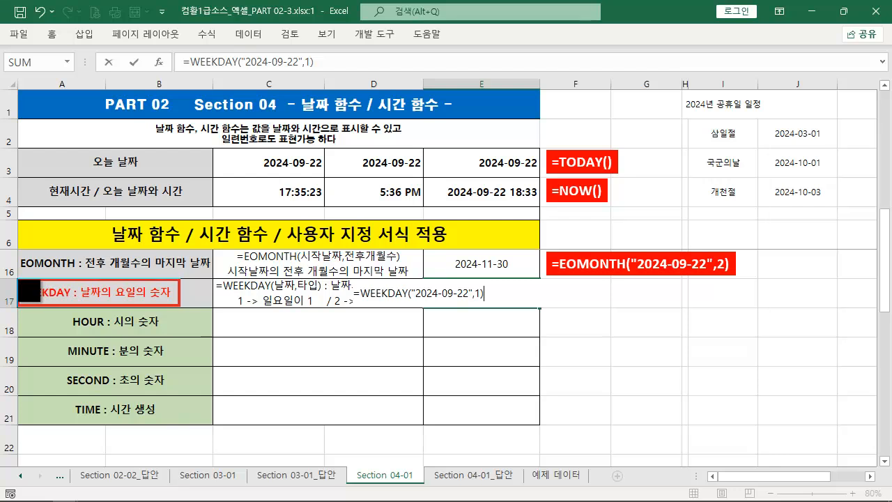
pyautogui.press('Escape')
pyautogui.hotkey('ctrl', 'Return')
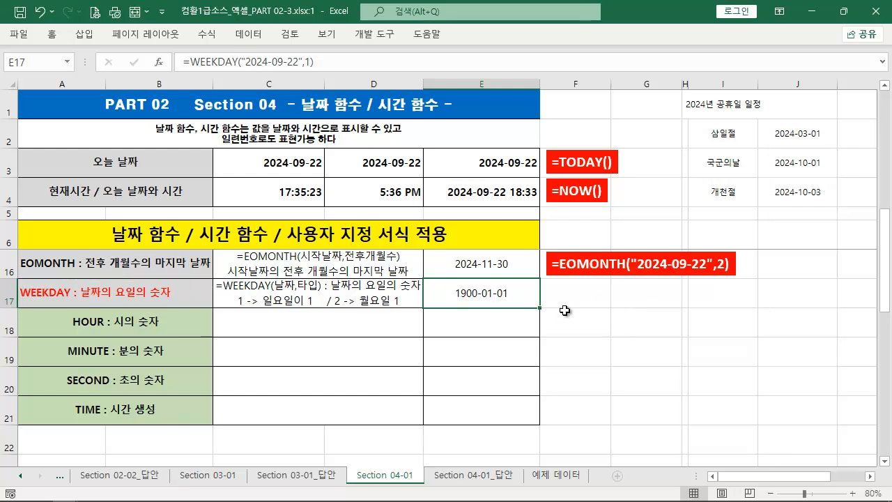
# Change the number format of the WEEKDAY result in E17 to 숫자 (Number)
pyautogui.hotkey('ctrl', '2')
pyautogui.moveTo(446, 283)
pyautogui.mouseDown()
pyautogui.moveTo(519, 304)
pyautogui.moveTo(575, 340)
pyautogui.moveTo(565, 330)
pyautogui.mouseUp()
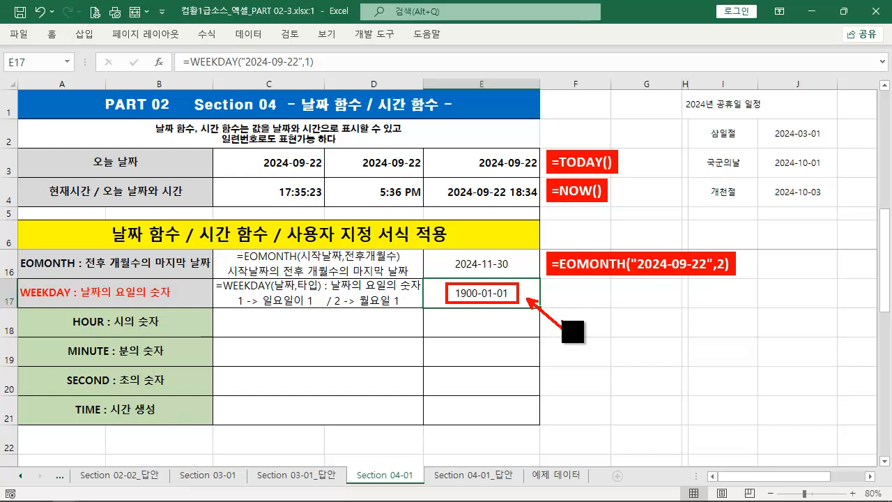
pyautogui.press('Escape')
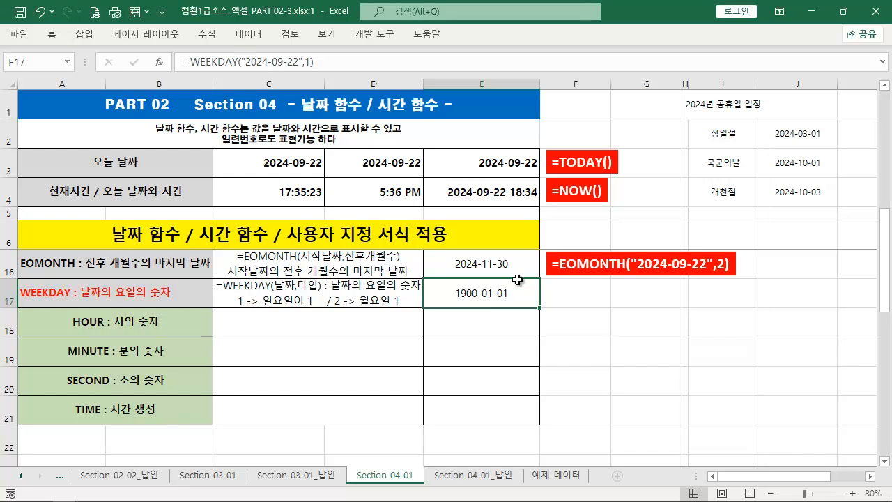
pyautogui.click(50, 34)
pyautogui.moveTo(478, 39); pyautogui.dragTo(601, 124)
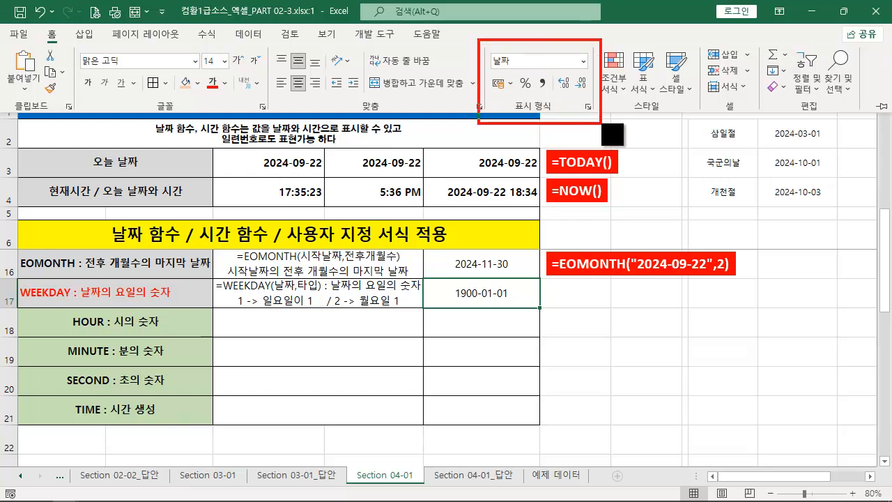
pyautogui.moveTo(512, 78)
pyautogui.mouseDown()
pyautogui.moveTo(511, 197)
pyautogui.moveTo(488, 307)
pyautogui.moveTo(488, 292)
pyautogui.mouseUp()
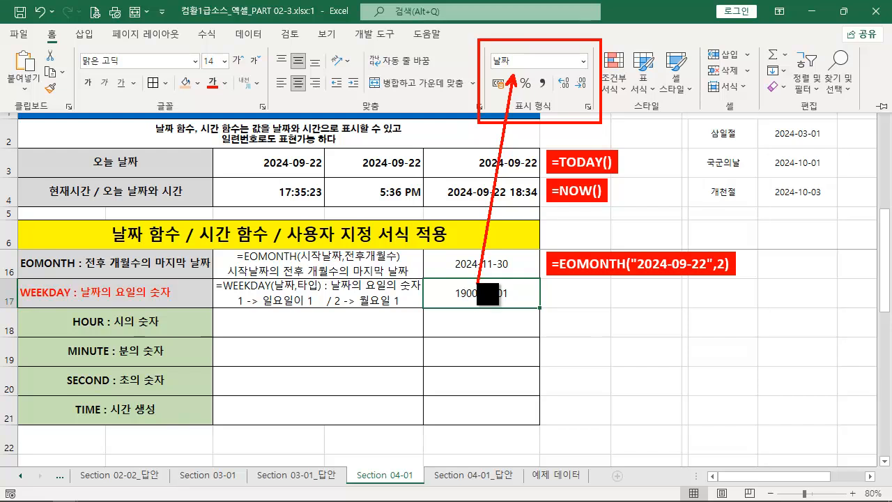
pyautogui.press('Escape')
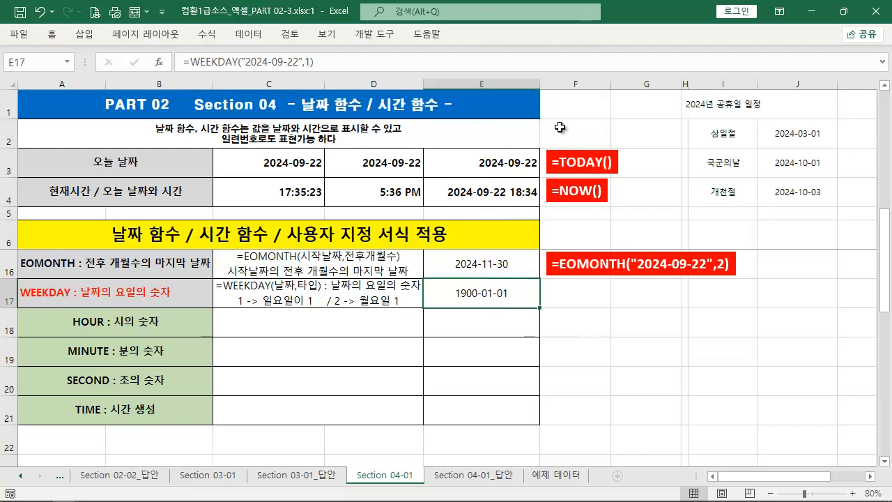
pyautogui.click(50, 34)
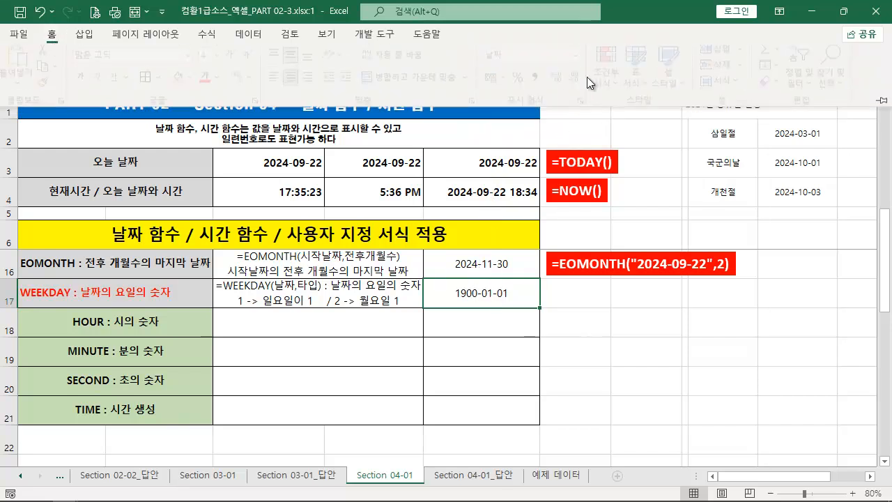
pyautogui.click(583, 61)
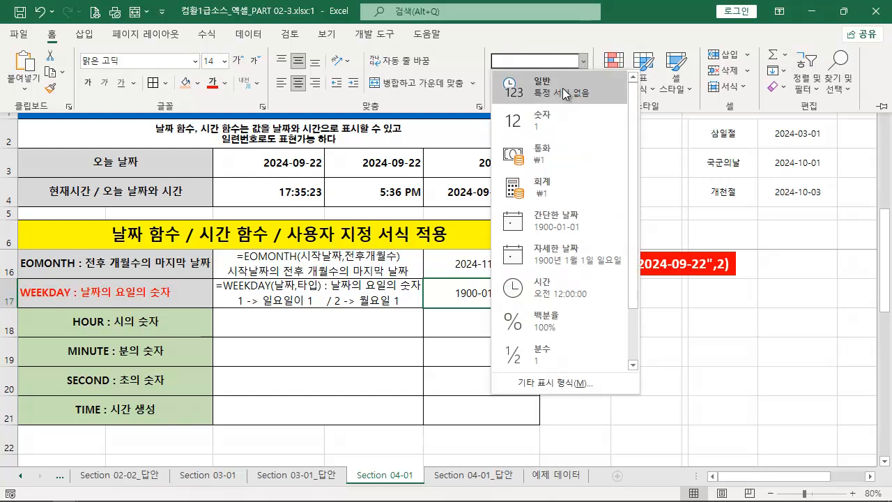
pyautogui.click(545, 123)
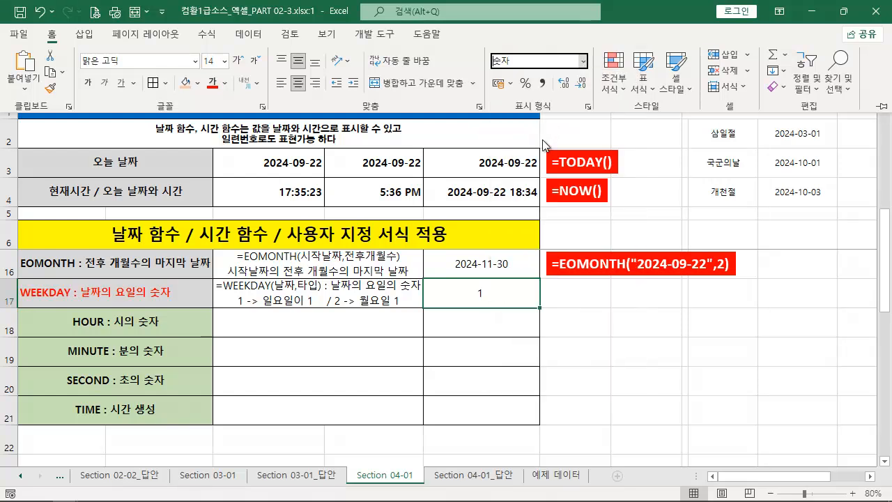
# Duplicate the red EOMONTH formula label beside row 17 and replace its text with E17's formula, =WEEKDAY("2024-09-22",1)
pyautogui.click(506, 300)
pyautogui.moveTo(504, 294); pyautogui.dragTo(502, 414)
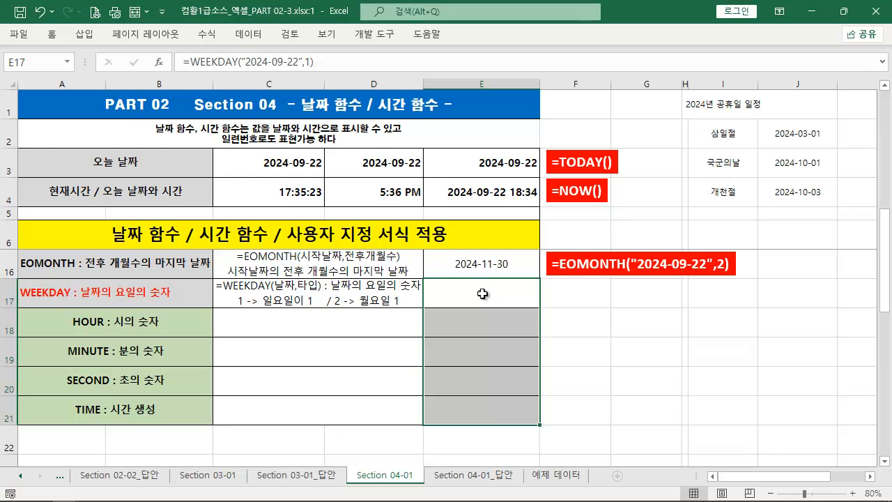
pyautogui.click(490, 297)
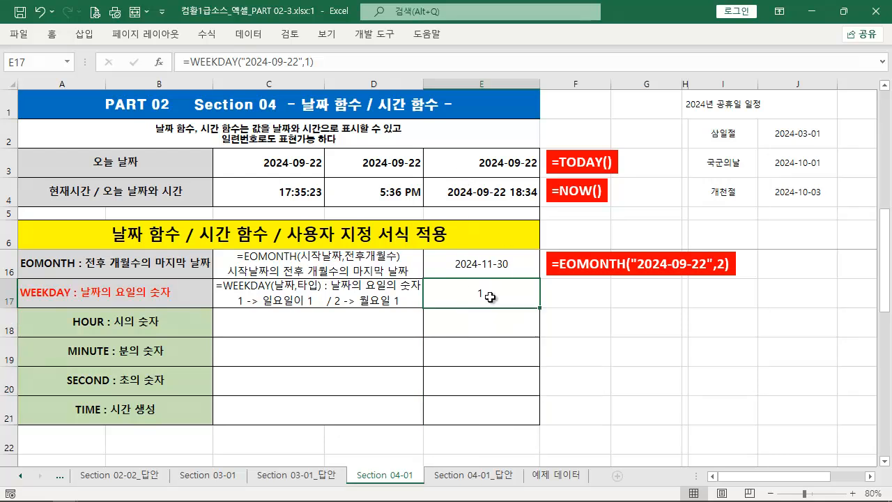
pyautogui.click(338, 66)
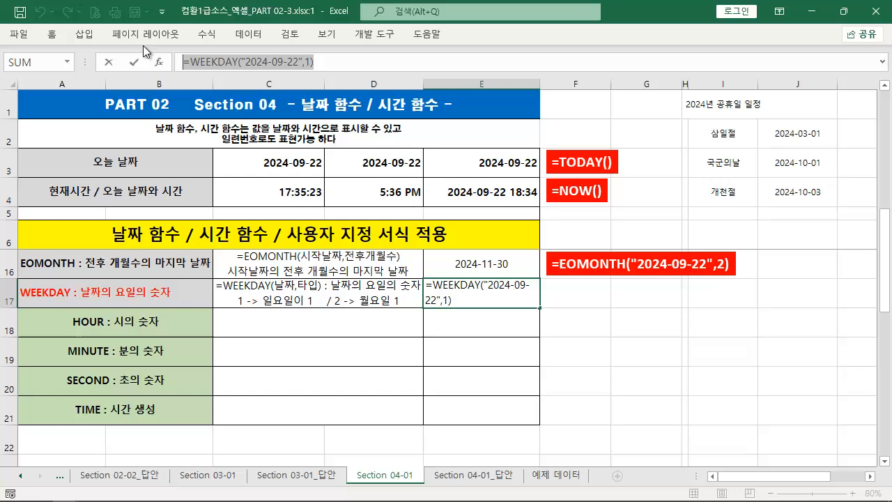
pyautogui.press('Escape')
pyautogui.click(638, 257)
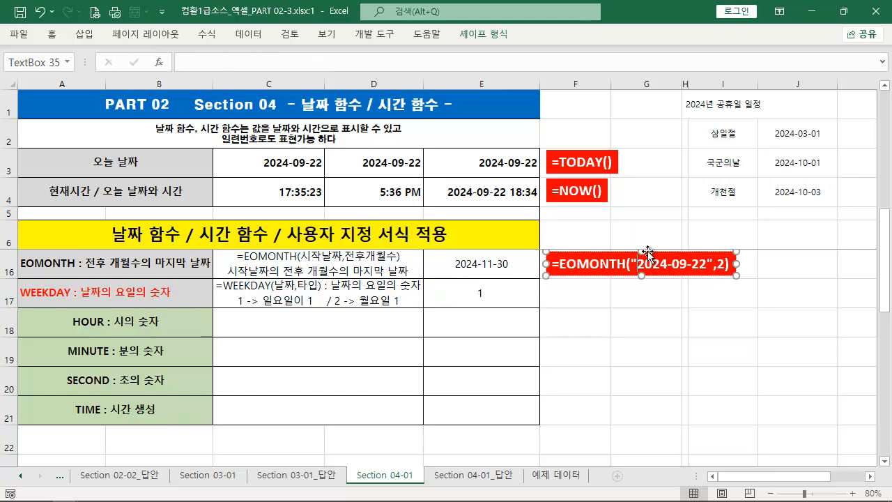
pyautogui.moveTo(648, 251); pyautogui.dragTo(646, 308)
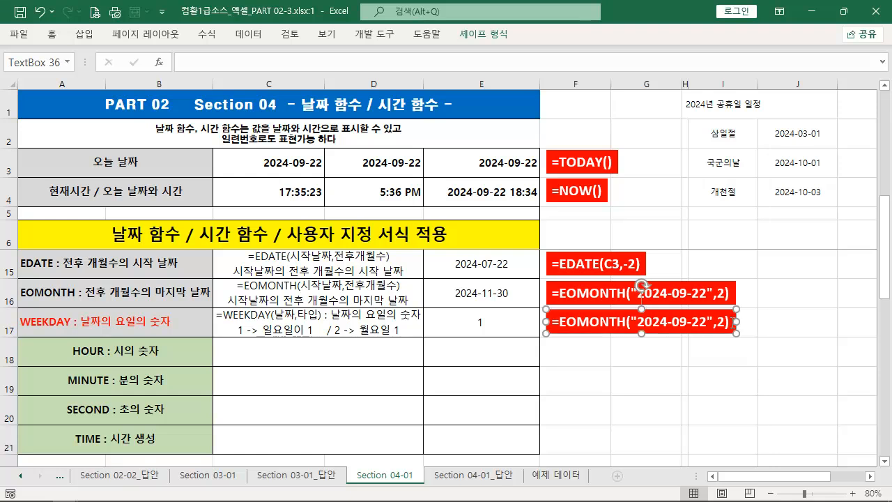
pyautogui.moveTo(733, 322); pyautogui.dragTo(550, 322)
pyautogui.write('=WEEKDAY("2024-09-22",1)')
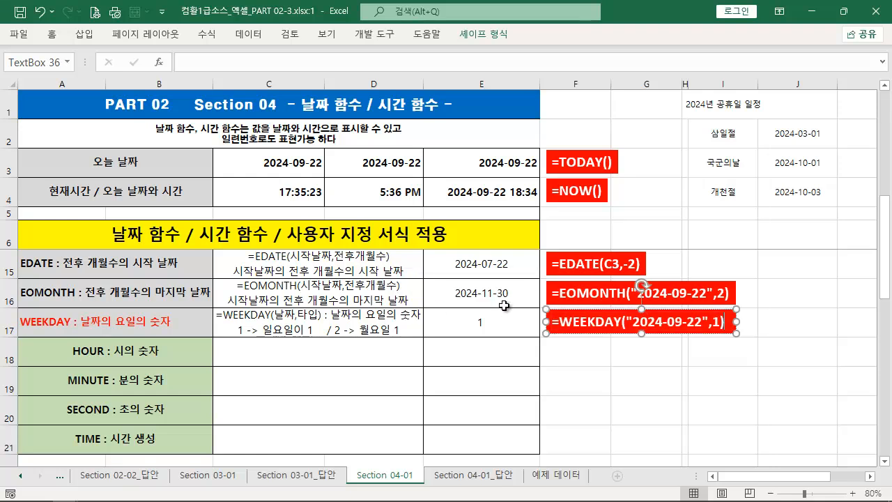
pyautogui.click(478, 325)
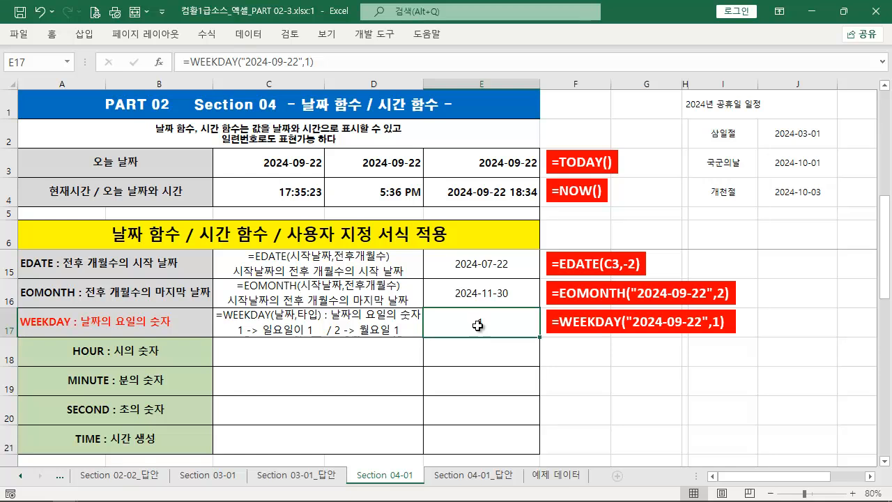
# Enter the test date 1900-01-01 in G18, apply the 숫자 format to it, and undo that format change
pyautogui.click(628, 356)
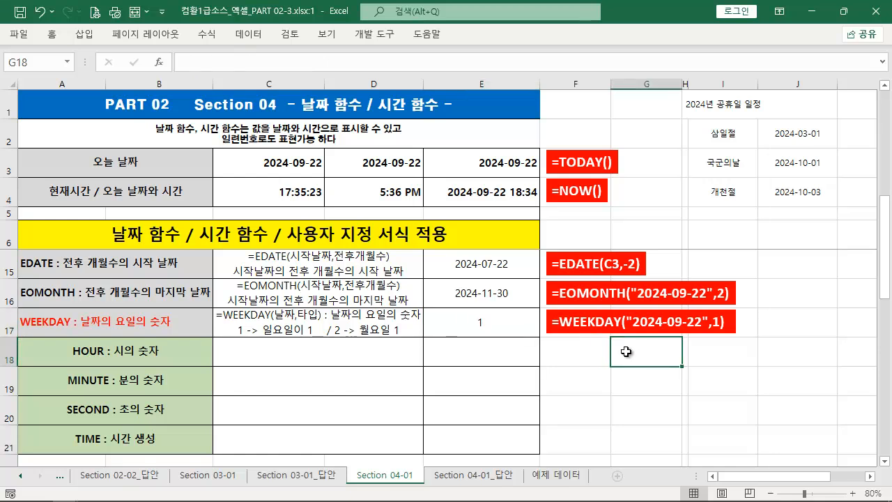
pyautogui.write('1')
pyautogui.write('900-01-01')
pyautogui.press('Return')
pyautogui.click(626, 351)
pyautogui.click(53, 34)
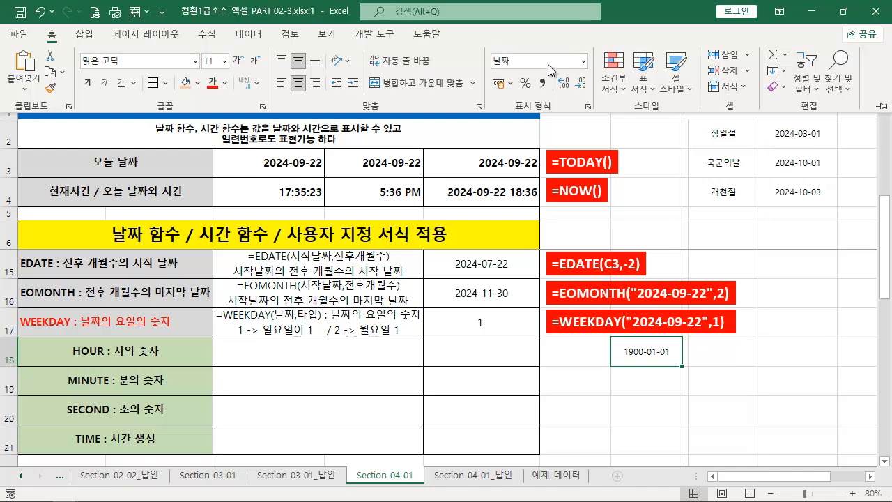
pyautogui.click(583, 61)
pyautogui.click(540, 121)
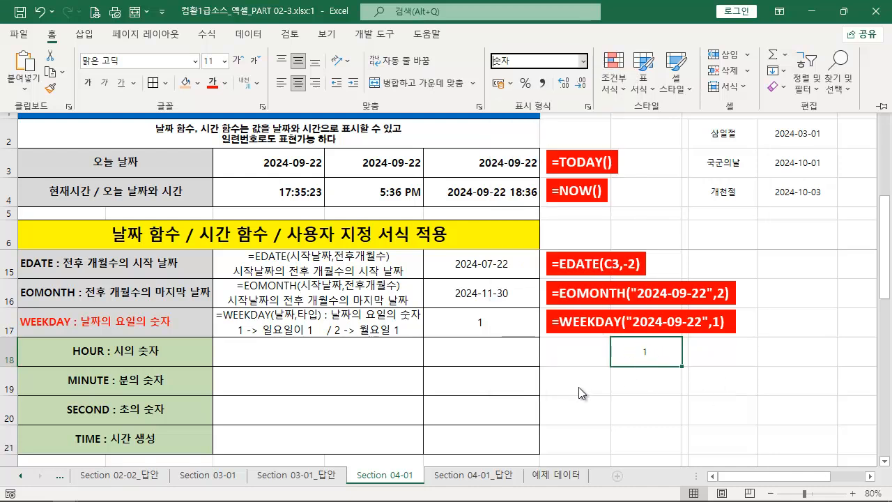
pyautogui.hotkey('ctrl', 'z')
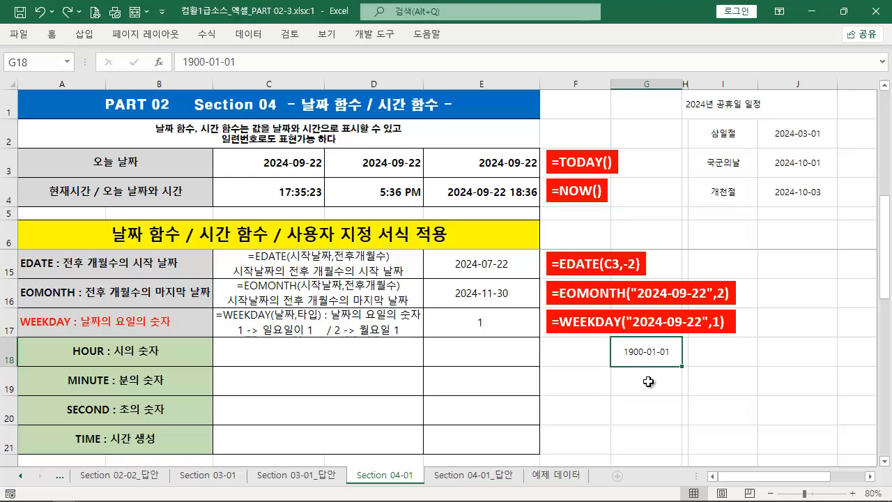
# Replace the test date in G18 with 2024-09-22 and display it in the 숫자 format
pyautogui.write('2024-09-22')
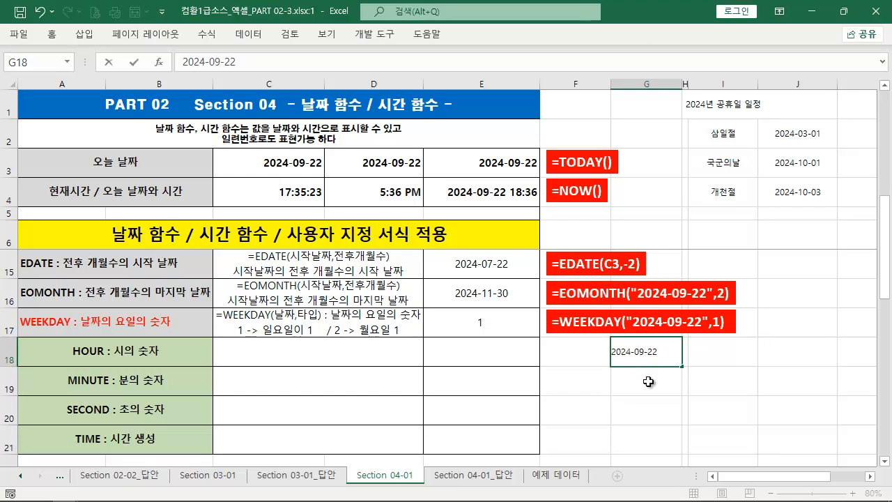
pyautogui.hotkey('ctrl', 'Return')
pyautogui.click(63, 37)
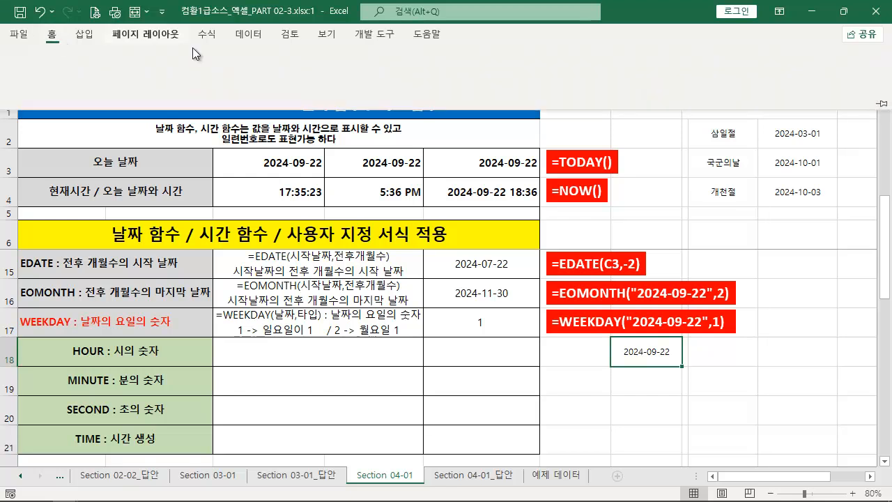
pyautogui.click(582, 61)
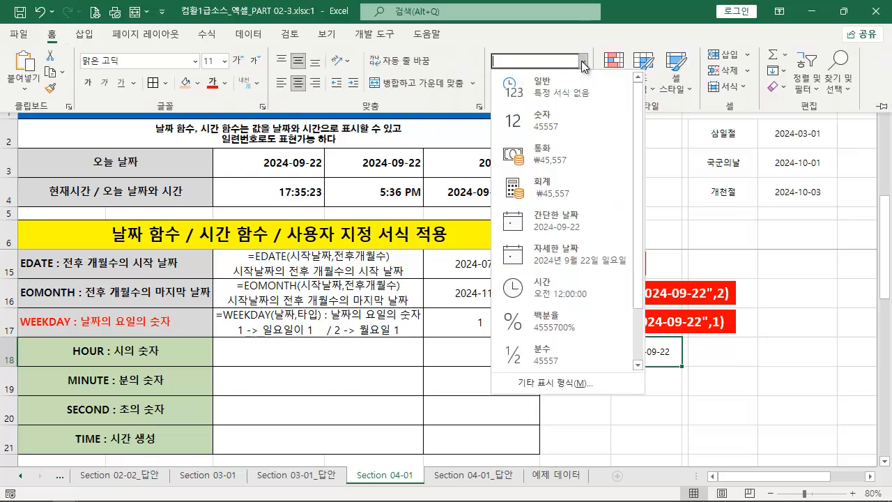
pyautogui.click(575, 125)
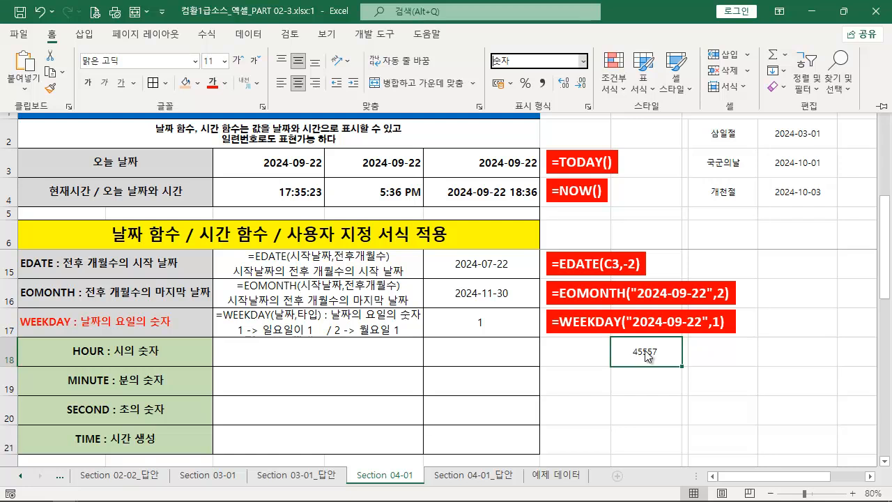
pyautogui.click(627, 387)
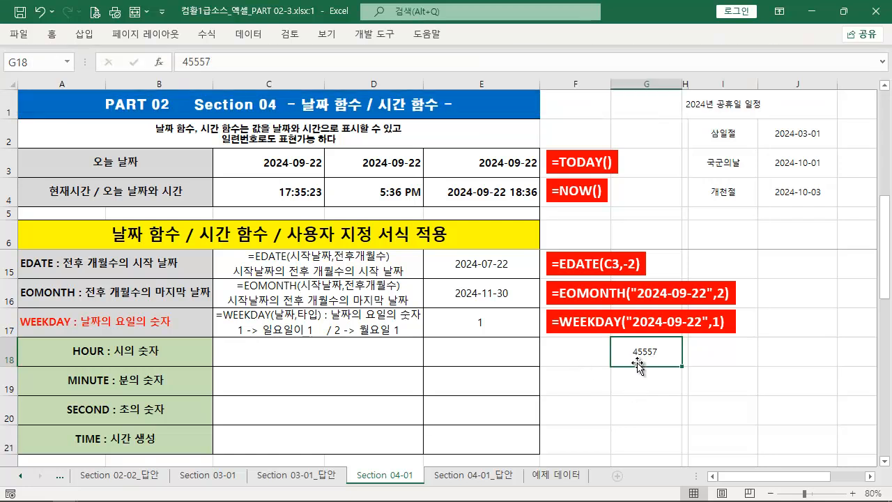
# Clear the test value from G18
pyautogui.click(641, 381)
pyautogui.click(646, 360)
pyautogui.press('Delete')
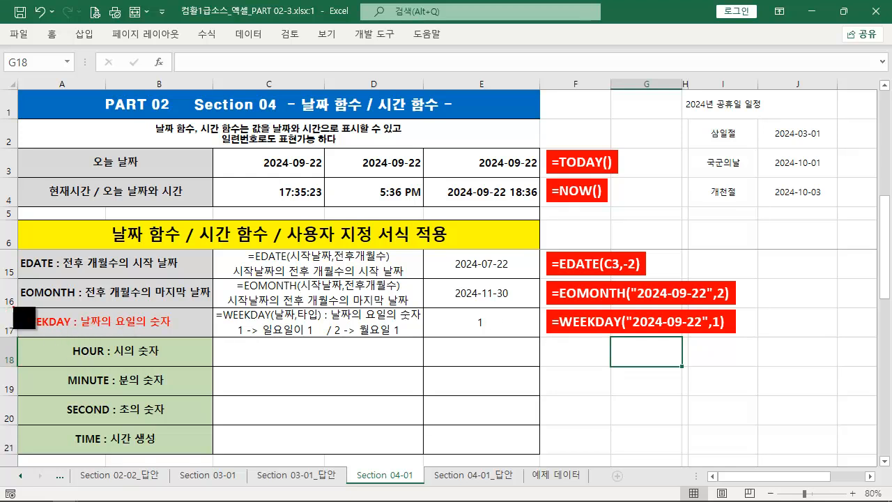
pyautogui.moveTo(14, 308); pyautogui.dragTo(537, 337)
pyautogui.moveTo(481, 322); pyautogui.dragTo(520, 369)
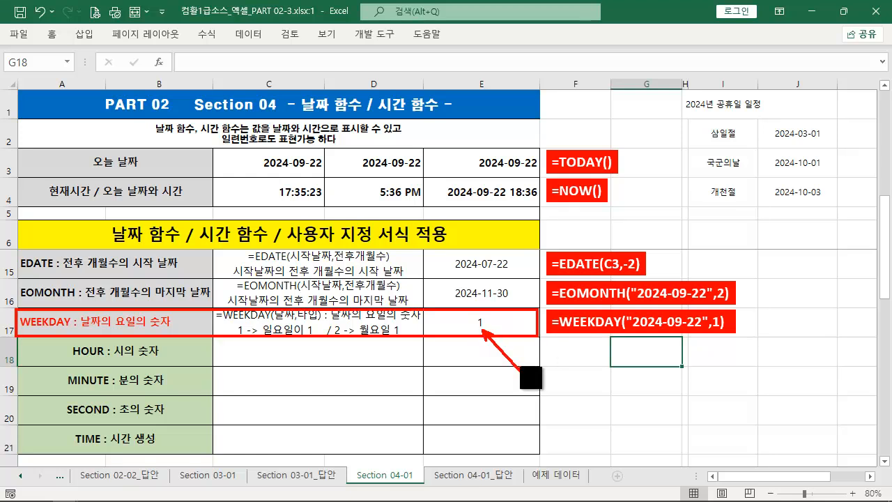
pyautogui.press('Escape')
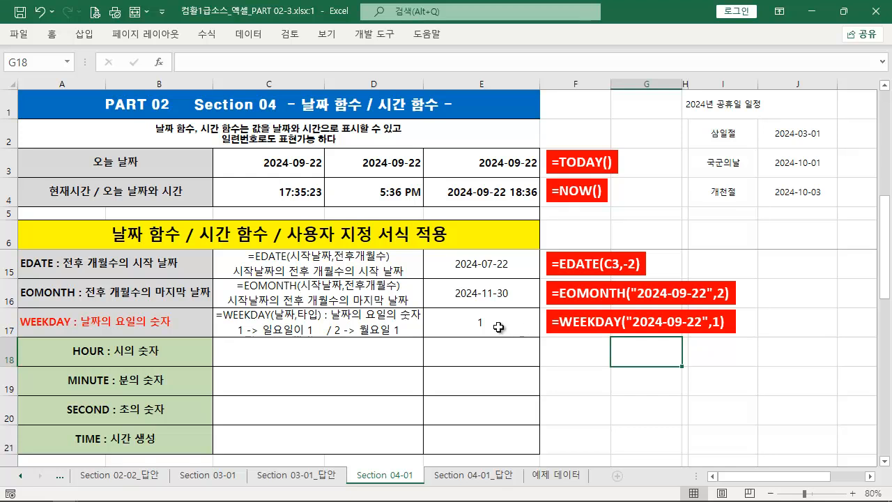
# Apply the custom number format AAAA to the WEEKDAY result in E17
pyautogui.click(499, 327)
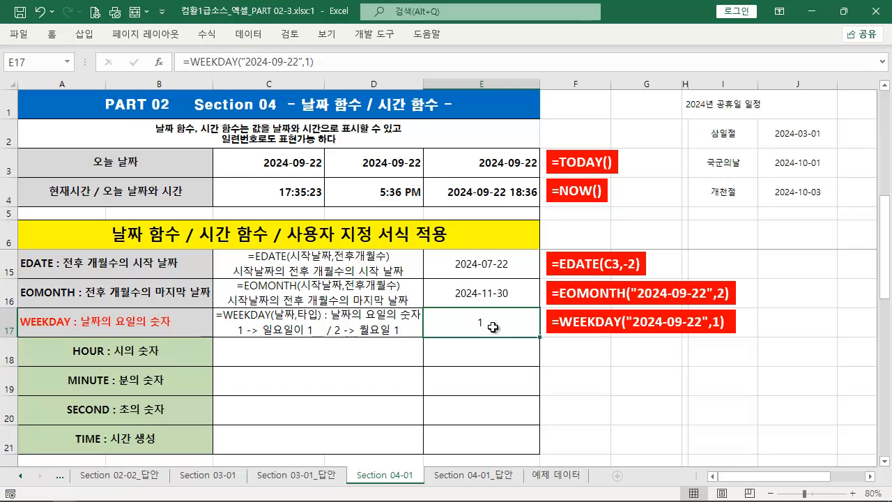
pyautogui.hotkey('ctrl', '2')
pyautogui.moveTo(176, 334); pyautogui.dragTo(13, 310)
pyautogui.press('Escape')
pyautogui.rightClick(476, 326)
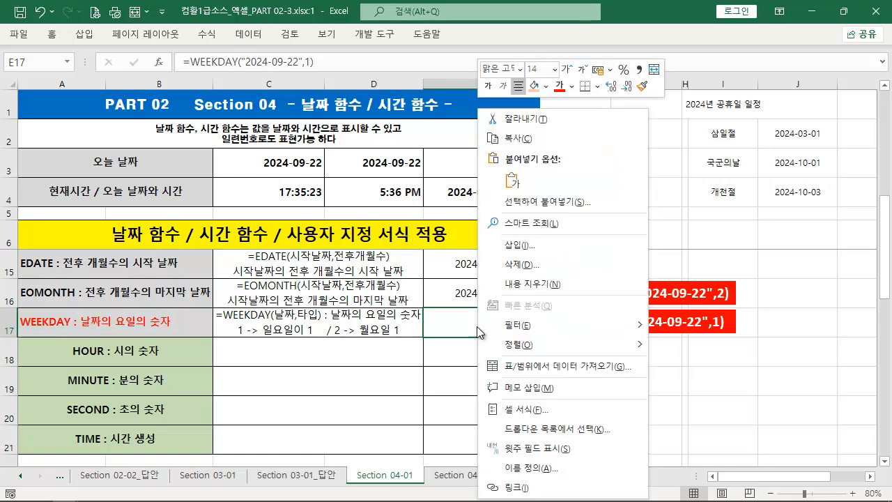
pyautogui.click(557, 410)
pyautogui.moveTo(494, 119); pyautogui.dragTo(612, 94)
pyautogui.click(542, 270)
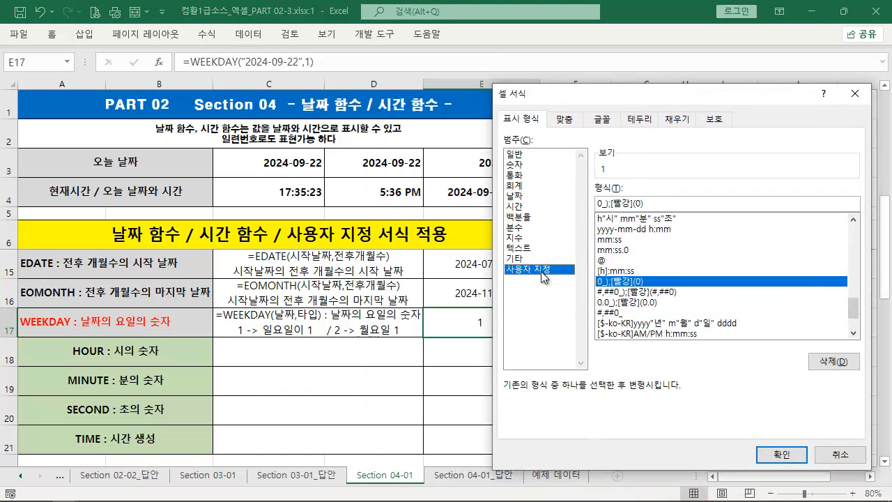
pyautogui.moveTo(659, 203); pyautogui.dragTo(564, 200)
pyautogui.write('AAAA')
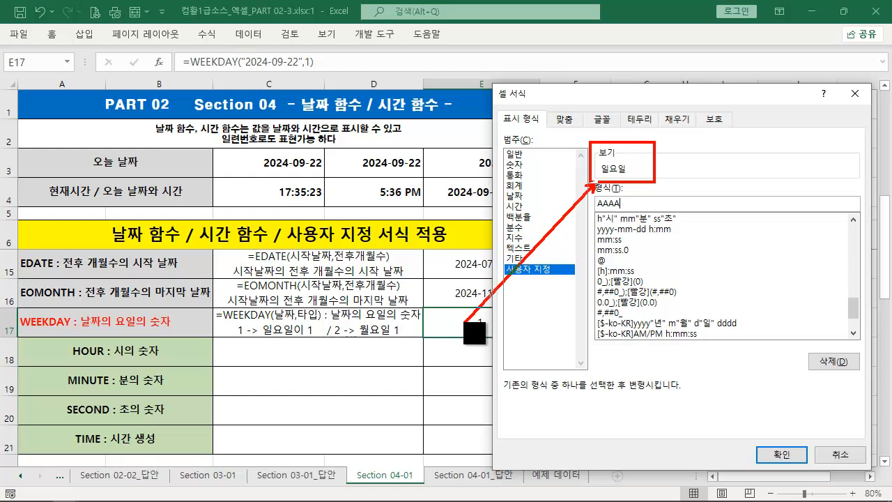
pyautogui.click(781, 454)
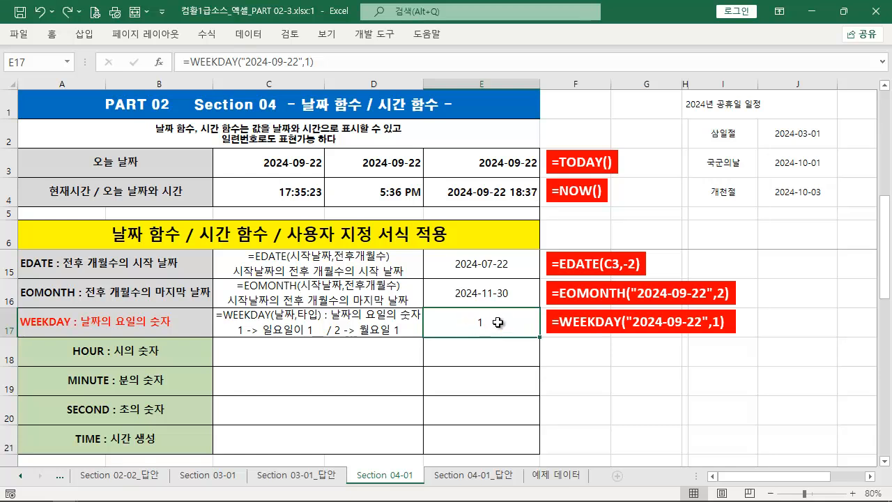
# Change the return type of the WEEKDAY formula in E17 to 2, giving =WEEKDAY("2024-09-22",2)
pyautogui.doubleClick(498, 322)
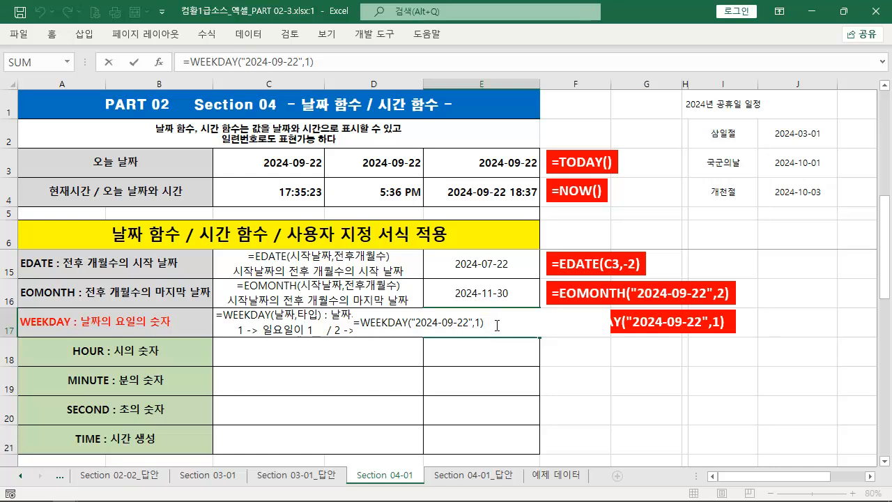
pyautogui.press('BackSpace')
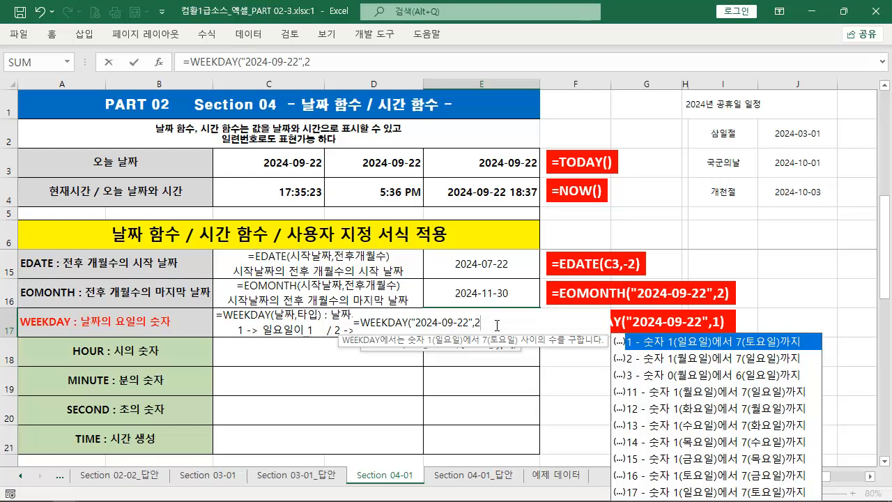
pyautogui.write(')')
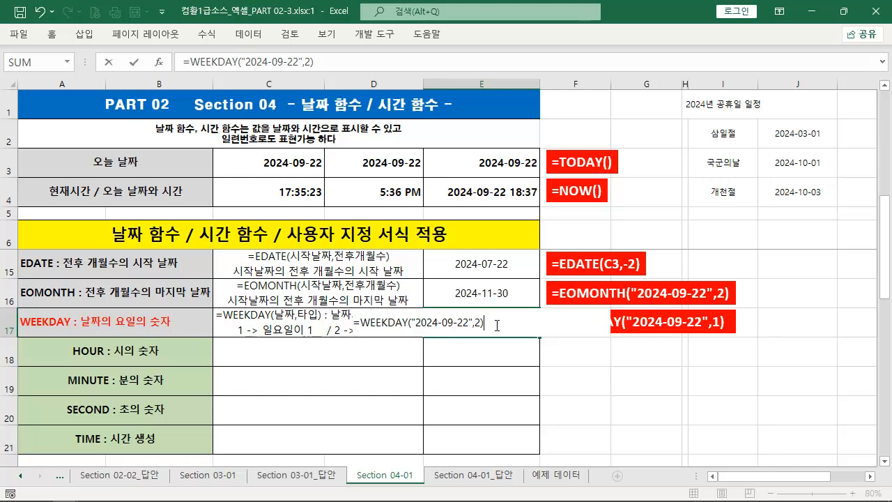
pyautogui.hotkey('ctrl', 'Return')
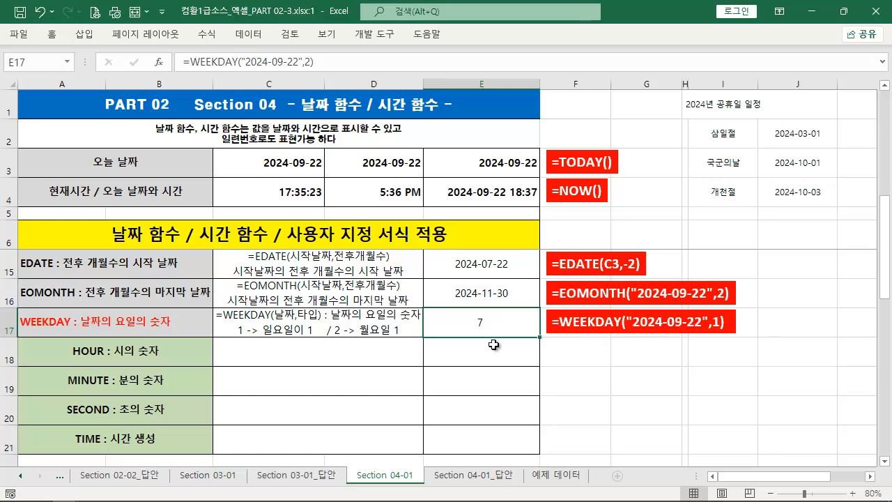
pyautogui.hotkey('ctrl', '2')
pyautogui.moveTo(467, 312); pyautogui.dragTo(483, 332)
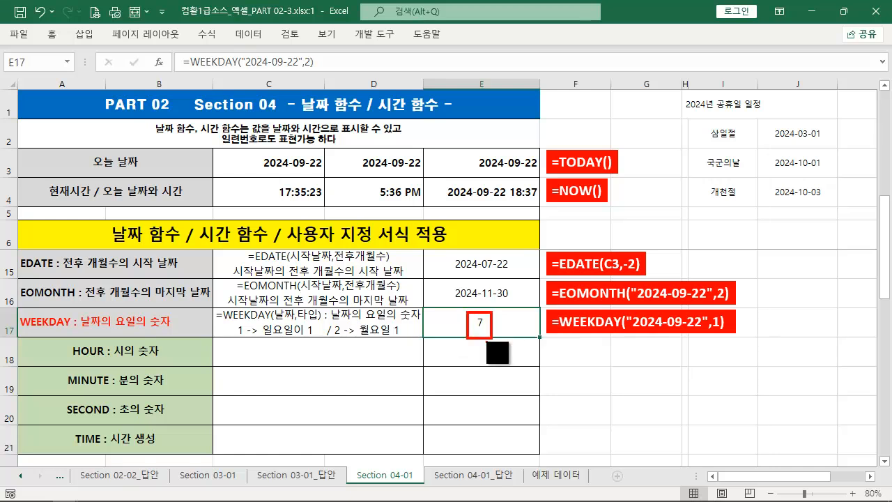
pyautogui.press('Escape')
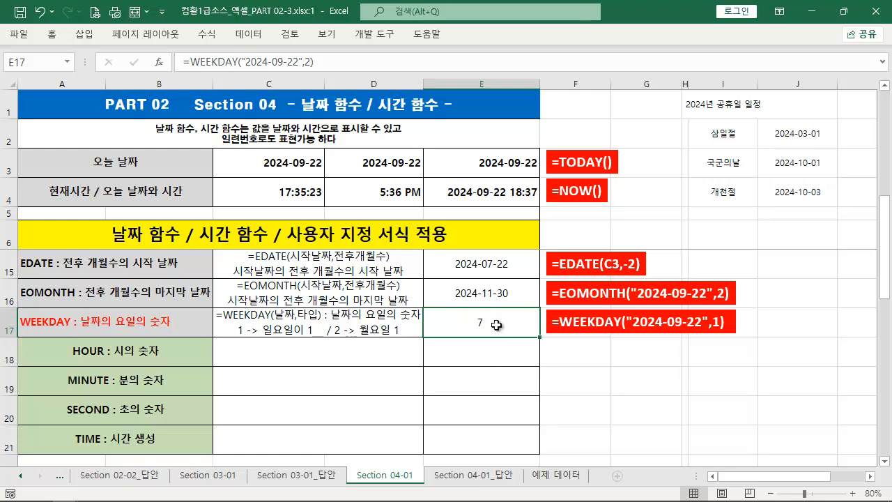
# Format E17 with the custom code AAAA so the WEEKDAY result displays as a full Korean day name
pyautogui.rightClick(497, 325)
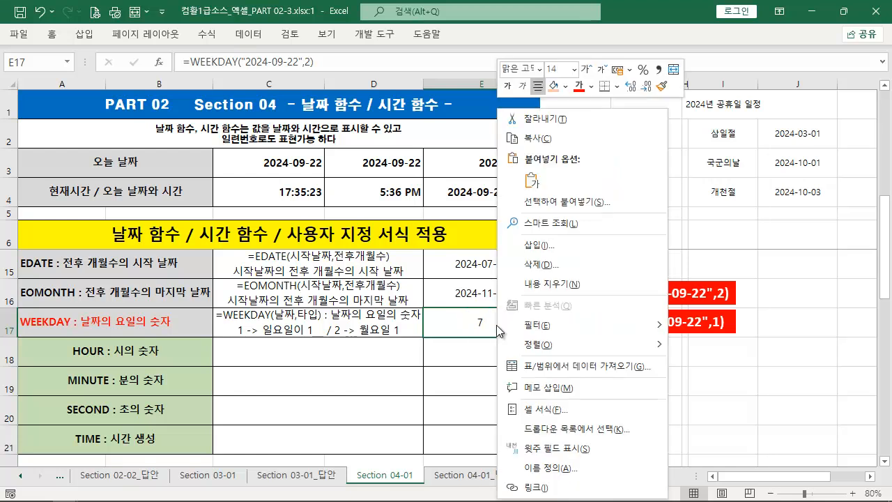
pyautogui.click(580, 411)
pyautogui.moveTo(524, 124); pyautogui.dragTo(631, 108)
pyautogui.click(546, 280)
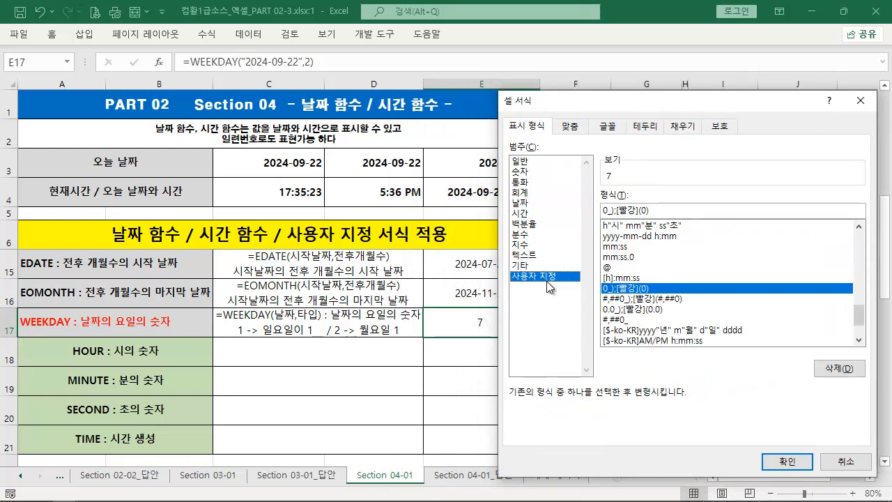
pyautogui.moveTo(657, 207); pyautogui.dragTo(449, 209)
pyautogui.write('AAA')
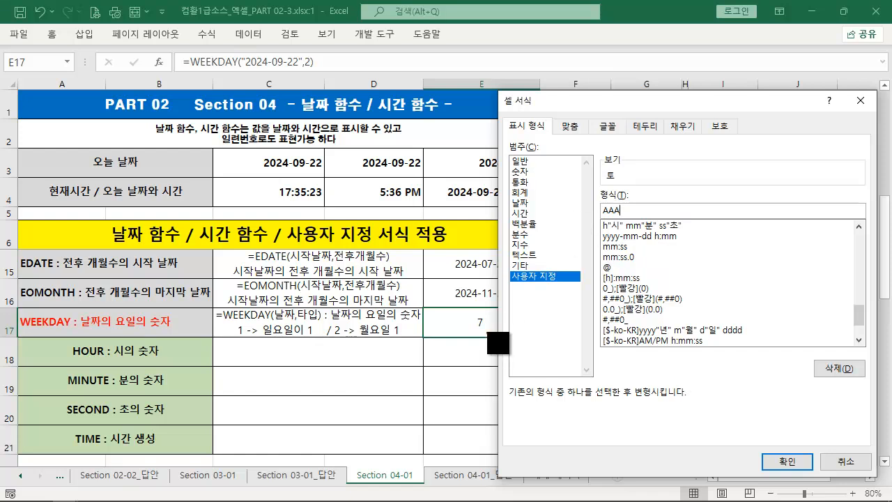
pyautogui.moveTo(488, 319); pyautogui.dragTo(600, 179)
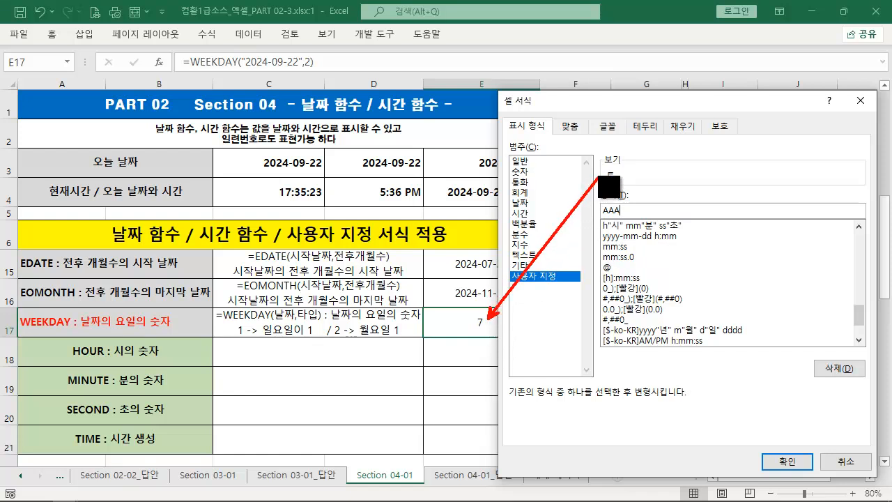
pyautogui.press('Escape')
pyautogui.write('A')
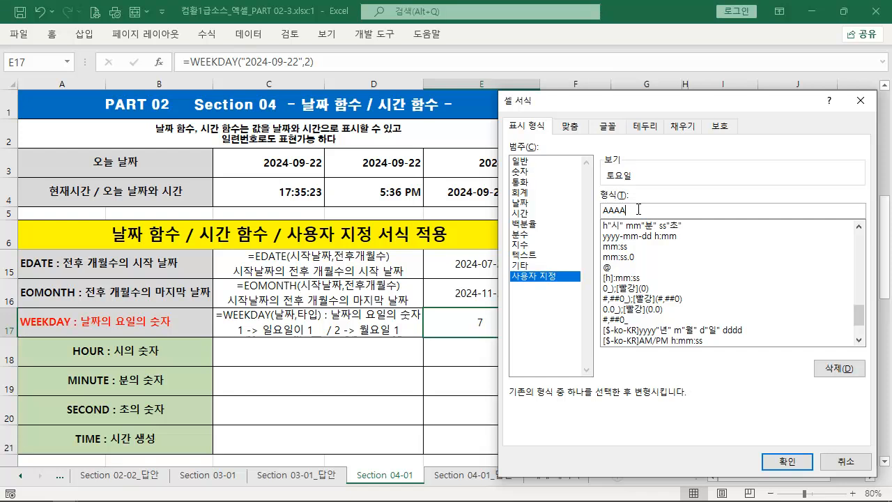
pyautogui.click(788, 470)
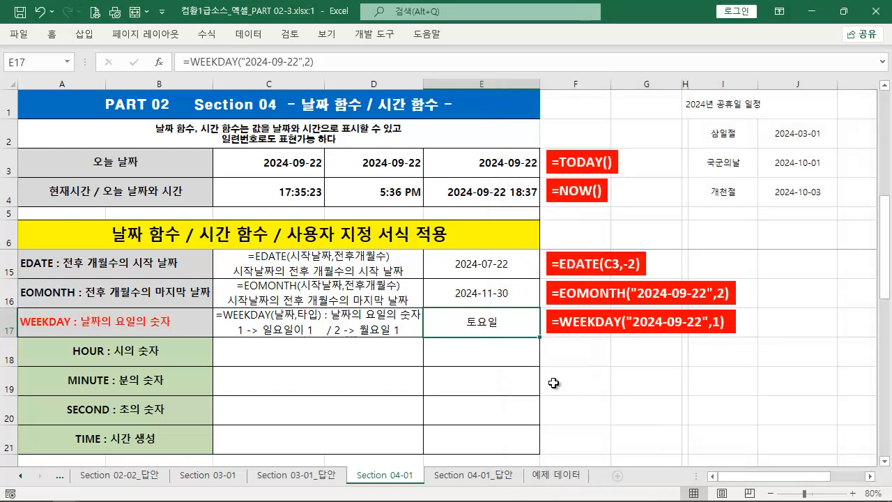
# Set the return type of the WEEKDAY formula in E17 back to 1, giving =WEEKDAY("2024-09-22",1)
pyautogui.doubleClick(494, 327)
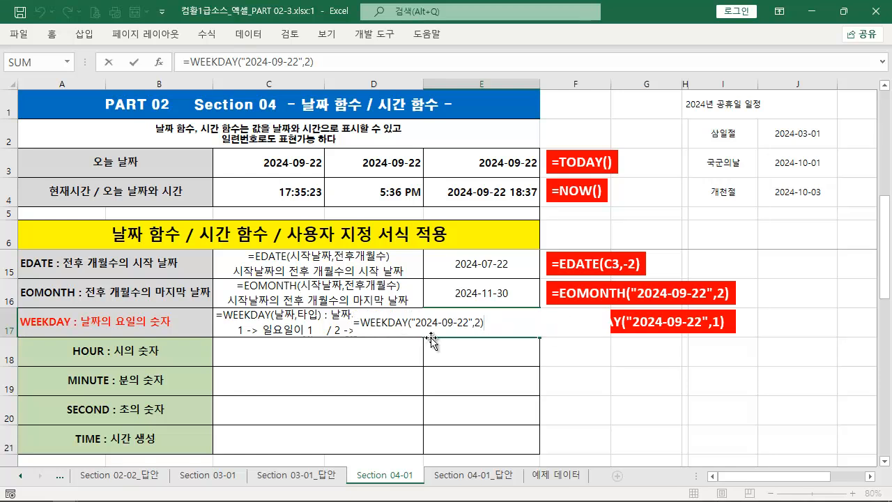
pyautogui.press('BackSpace')
pyautogui.press('BackSpace')
pyautogui.write('1')
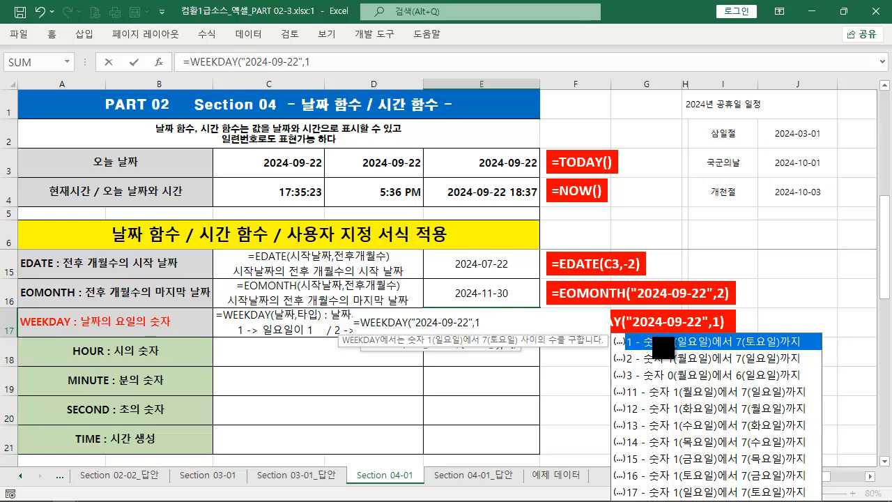
pyautogui.moveTo(642, 351); pyautogui.dragTo(818, 351)
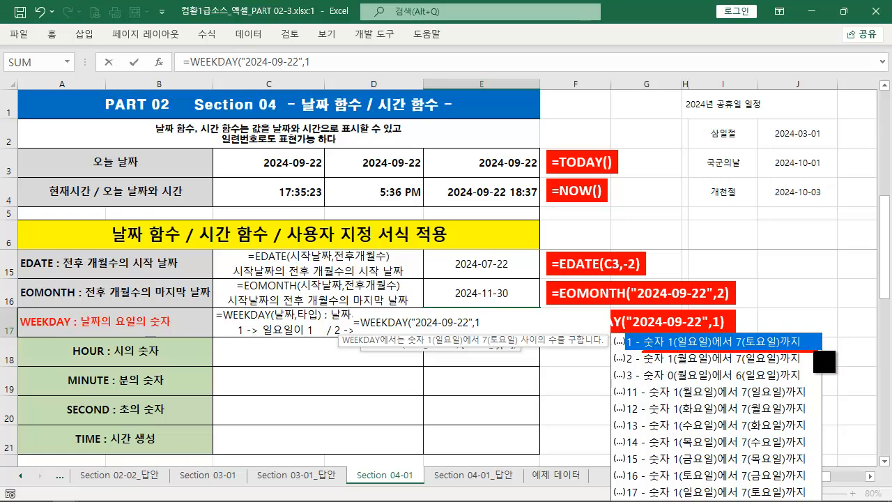
pyautogui.moveTo(618, 335); pyautogui.dragTo(636, 351)
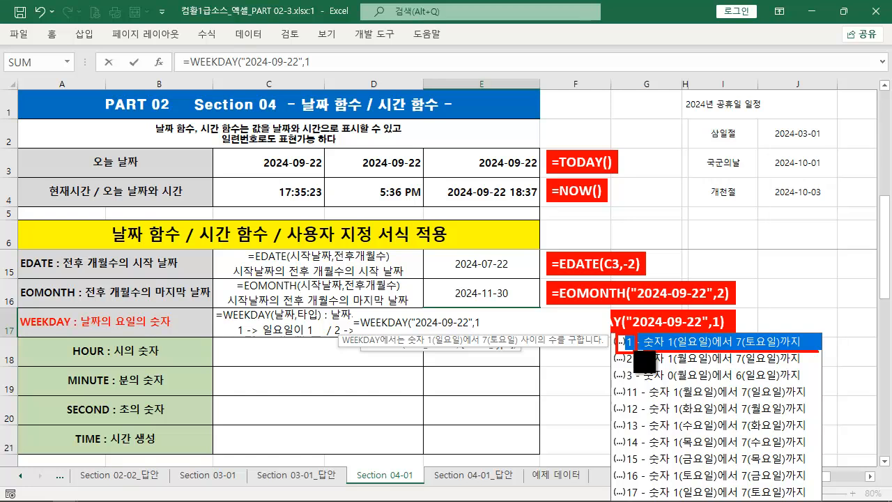
pyautogui.press('Escape')
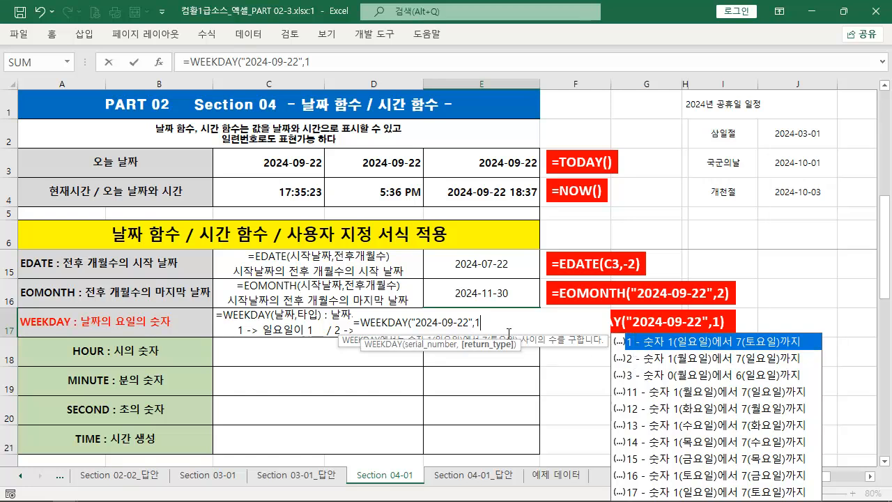
pyautogui.press('BackSpace')
pyautogui.write('2')
pyautogui.press('BackSpace')
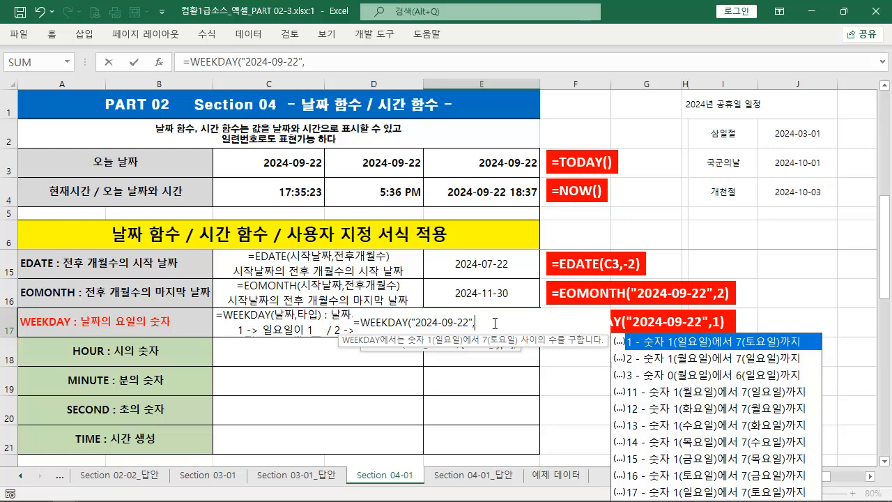
pyautogui.write('1)')
pyautogui.hotkey('ctrl', 'Return')
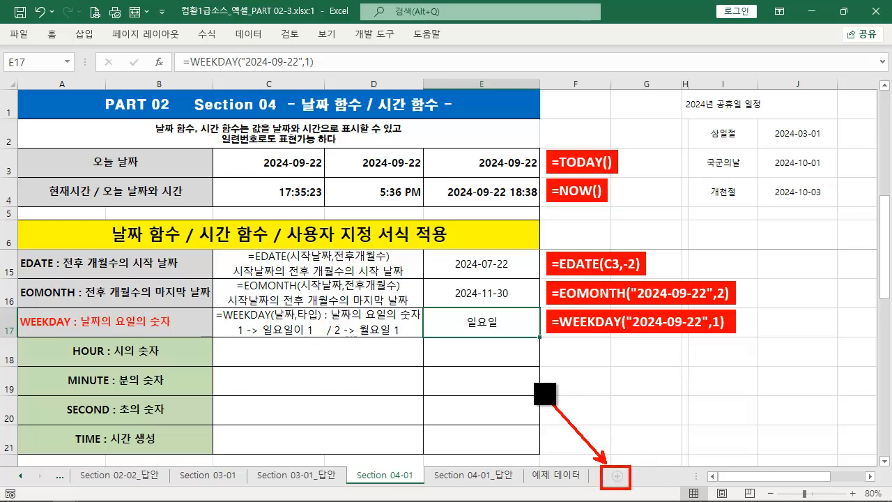
# Insert a new worksheet after Section 04-01 and rename it 일자별 통계
pyautogui.click(618, 477)
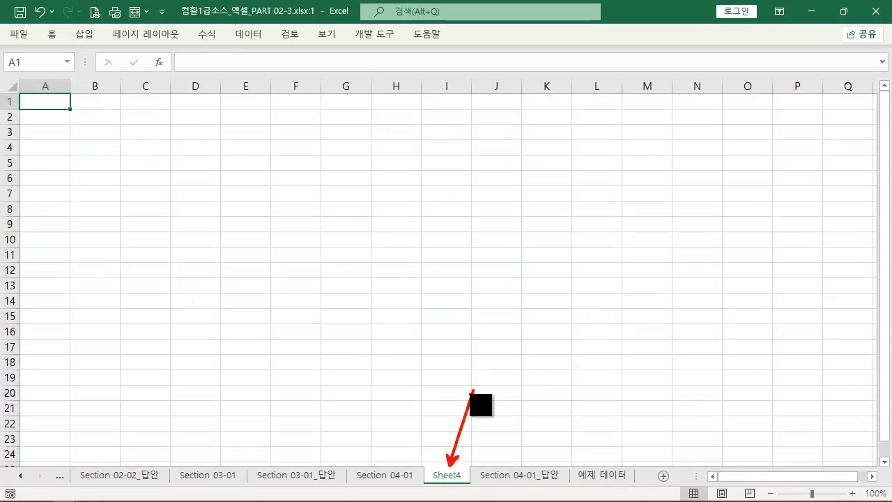
pyautogui.rightClick(448, 477)
pyautogui.click(505, 324)
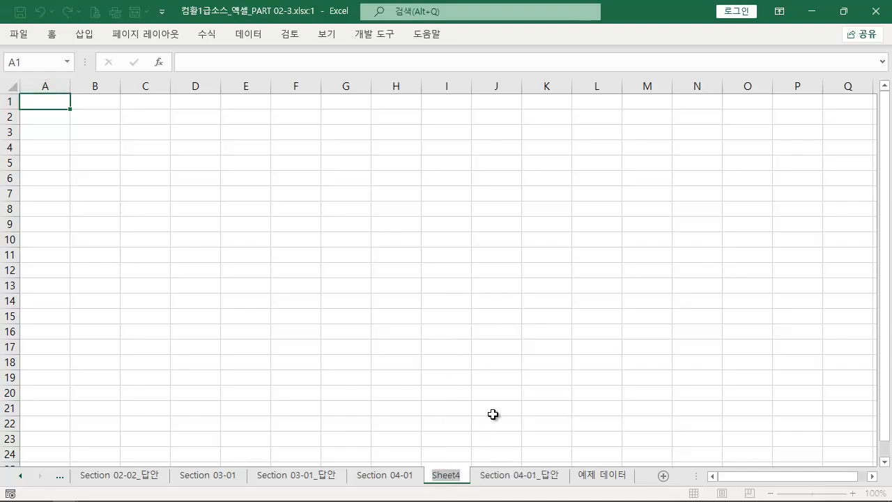
pyautogui.write('DLF')
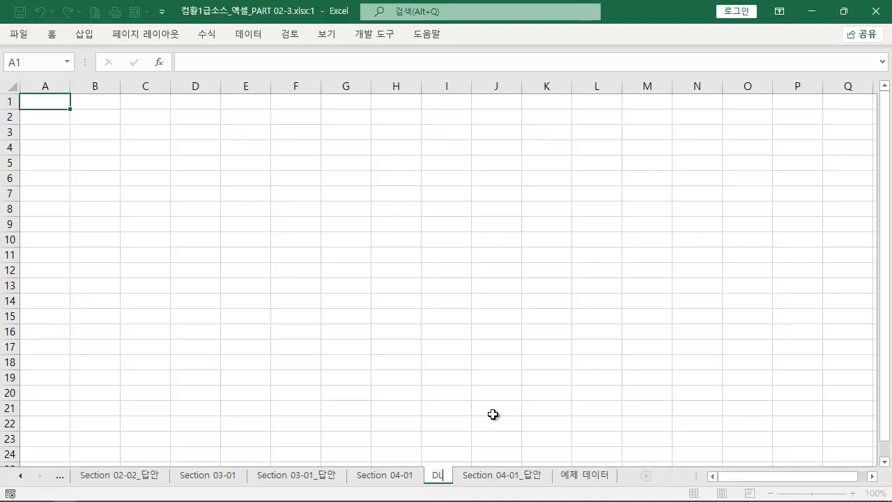
pyautogui.press('BackSpace')
pyautogui.press('BackSpace')
pyautogui.press('BackSpace')
pyautogui.write('일자')
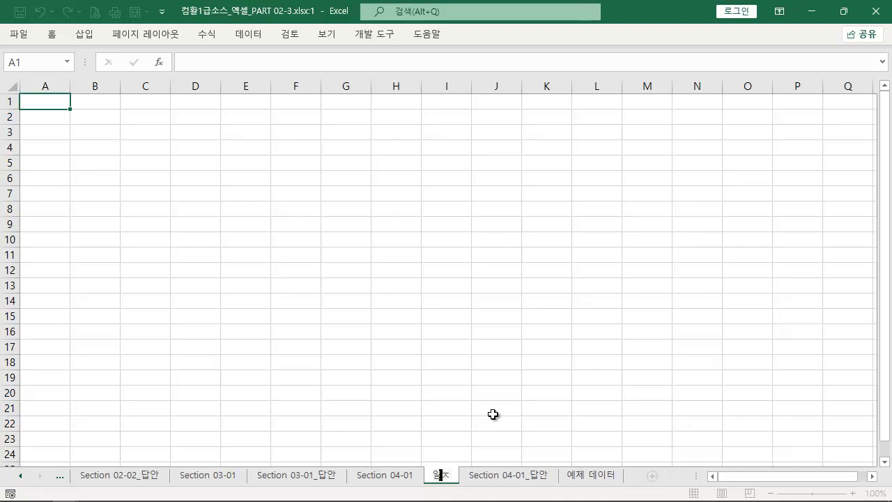
pyautogui.write('별 통계')
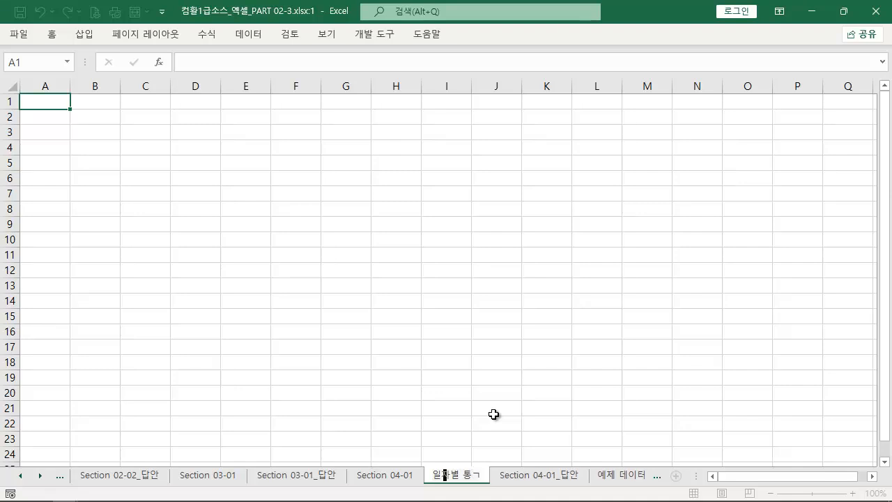
pyautogui.press('Return')
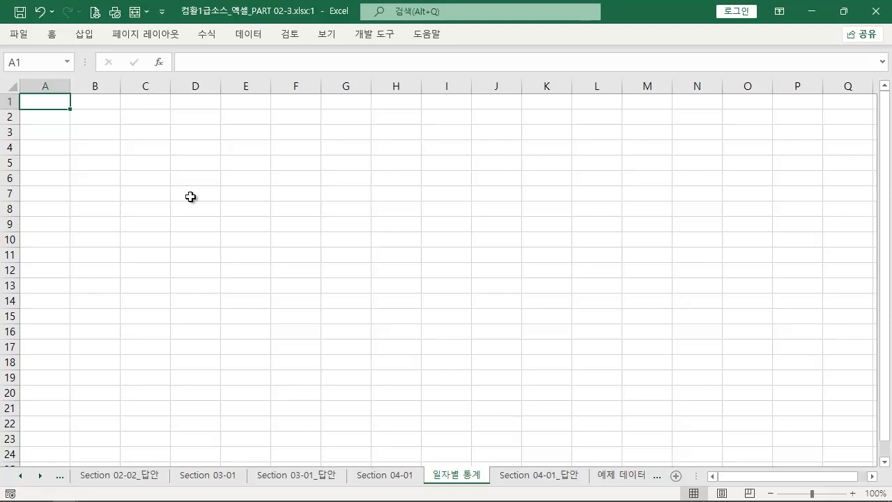
# Enter 1 in B2 and fill the day numbers across row 2 up to 31 in AF2
pyautogui.click(81, 121)
pyautogui.write('1')
pyautogui.click(93, 168)
pyautogui.click(103, 120)
pyautogui.moveTo(120, 124); pyautogui.dragTo(703, 117)
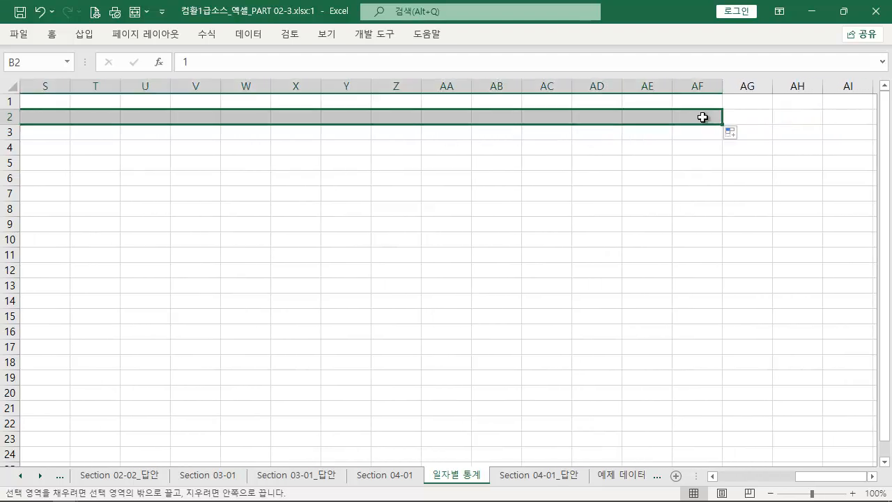
# Set the width of columns A through AF to 4
pyautogui.click(692, 83)
pyautogui.hotkey('ctrl', 'shift', 'Left')
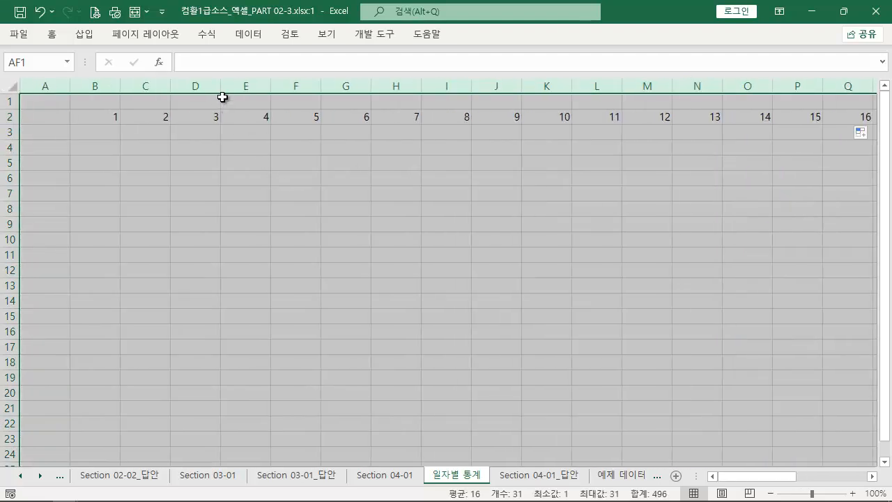
pyautogui.doubleClick(271, 87)
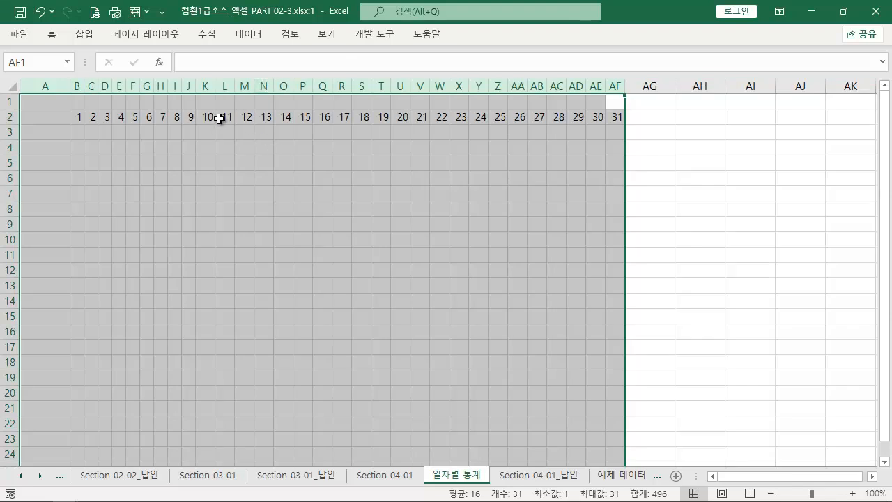
pyautogui.rightClick(232, 162)
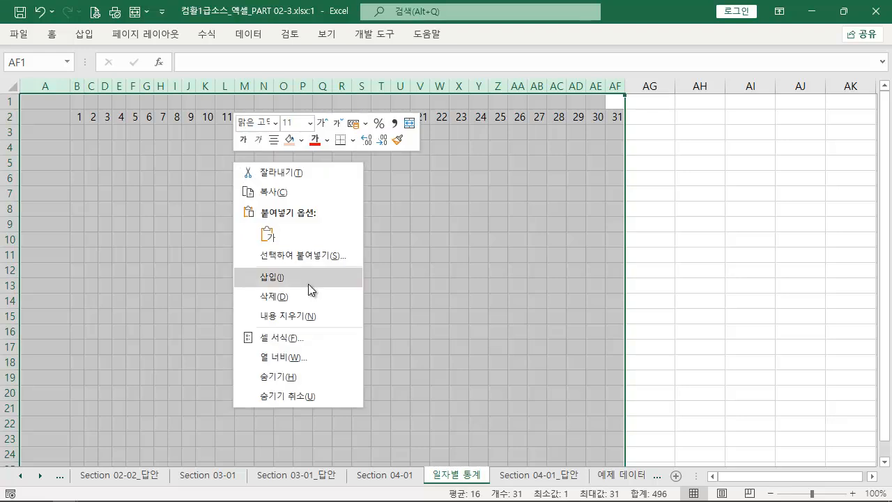
pyautogui.click(306, 358)
pyautogui.write('4')
pyautogui.press('Return')
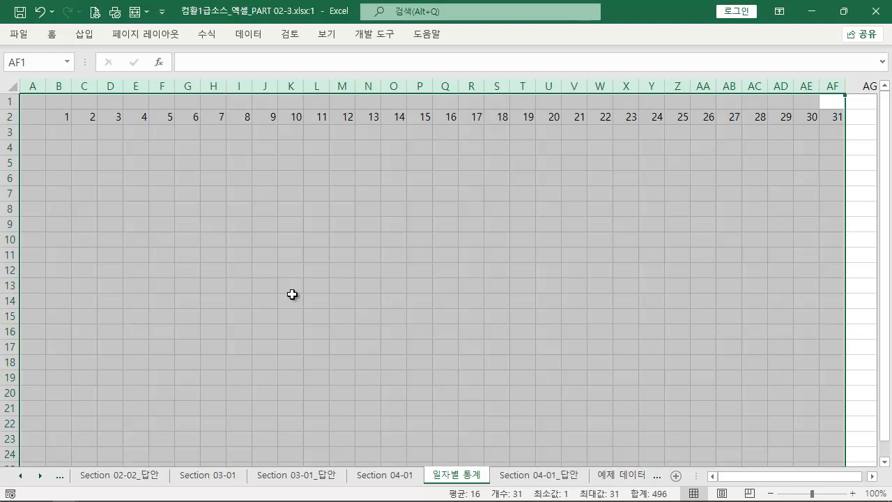
# Centre the contents of columns A through AF horizontally
pyautogui.click(53, 35)
pyautogui.click(299, 84)
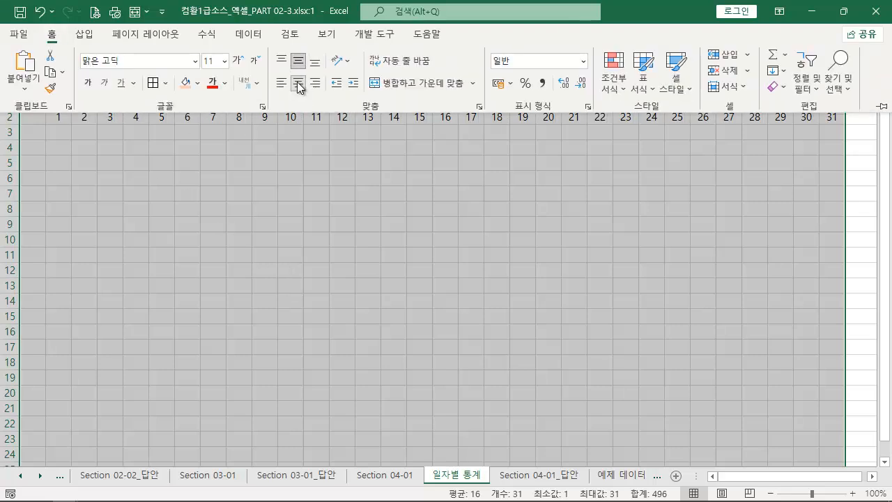
pyautogui.click(167, 166)
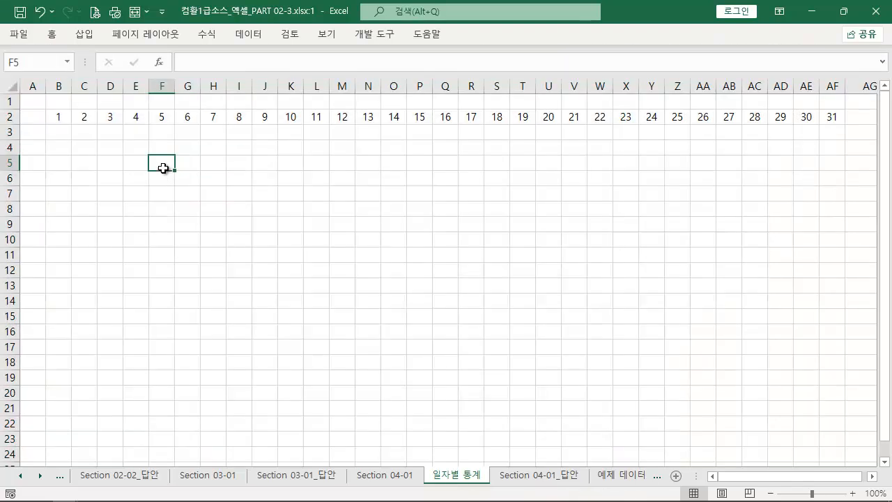
pyautogui.moveTo(64, 123); pyautogui.dragTo(833, 118)
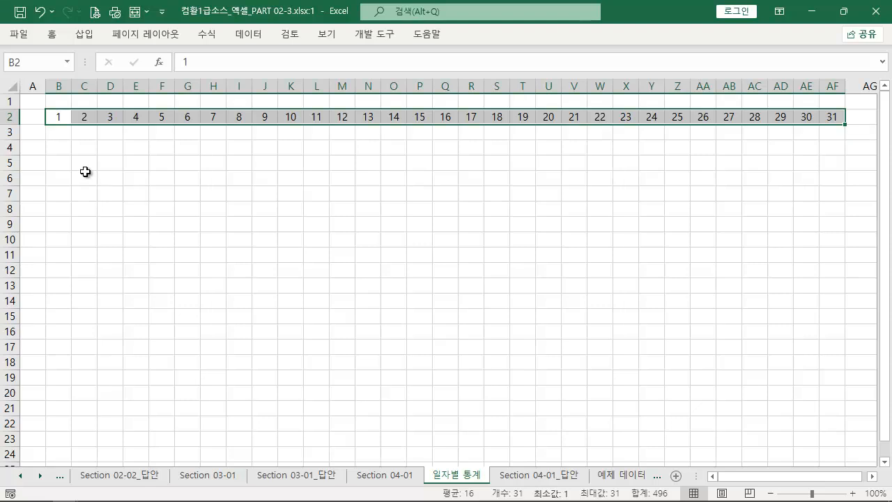
# Enter the current date, 2024-09-22, in B1 and auto-fit the width of column B
pyautogui.click(60, 101)
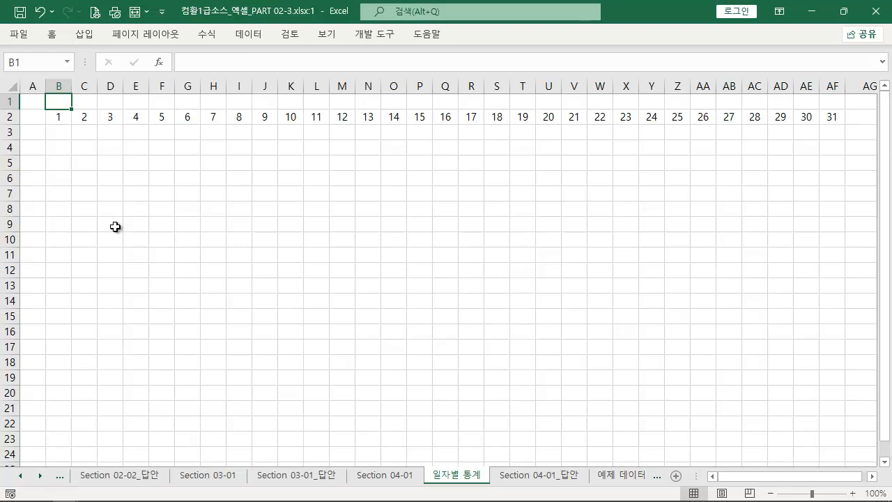
pyautogui.hotkey('ctrl', ';')
pyautogui.press('Return')
pyautogui.press('Up')
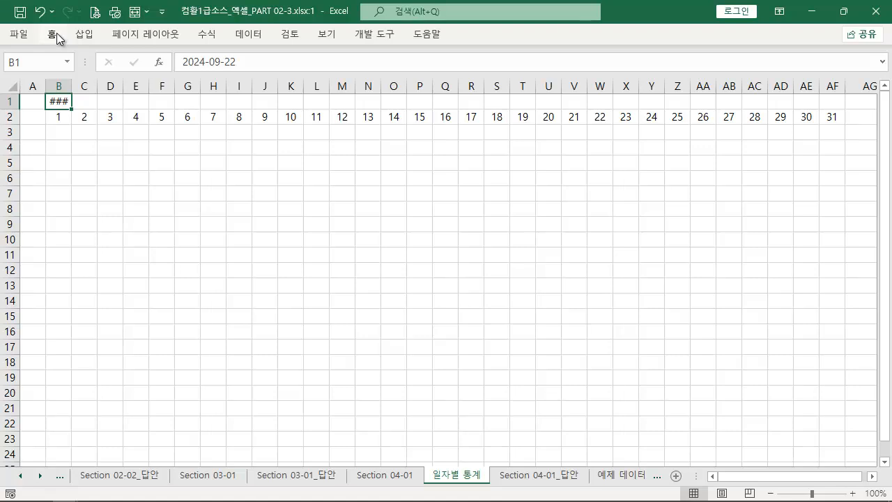
pyautogui.moveTo(73, 88); pyautogui.dragTo(72, 89)
pyautogui.doubleClick(73, 89)
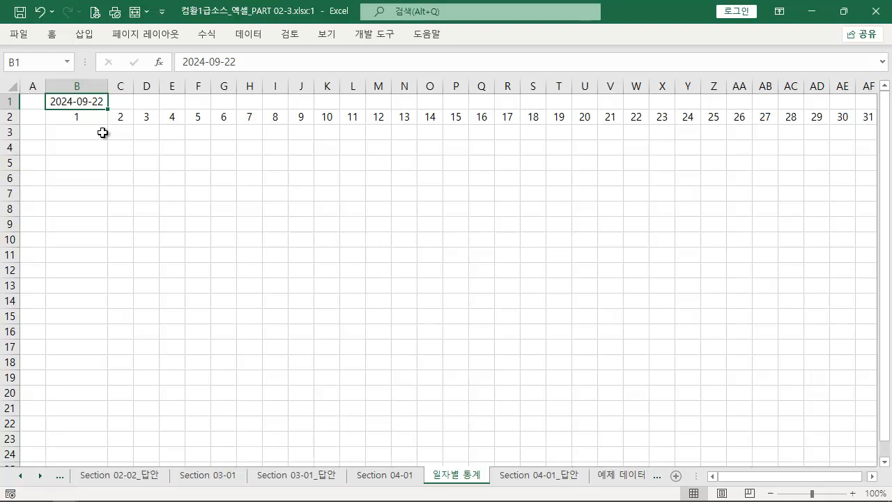
# Try entering 토 in B3 and filling it across row 3, undo the fill and clear B3
pyautogui.moveTo(97, 116); pyautogui.dragTo(765, 106)
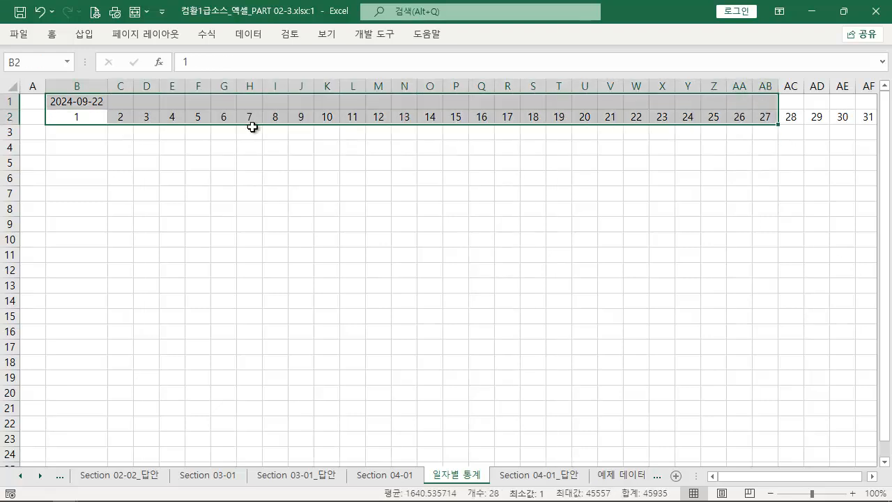
pyautogui.click(83, 136)
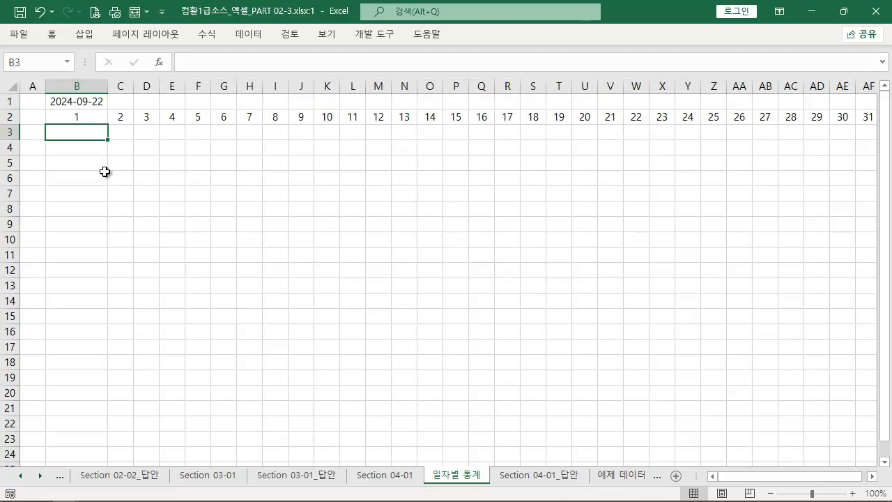
pyautogui.write('토')
pyautogui.press('Return')
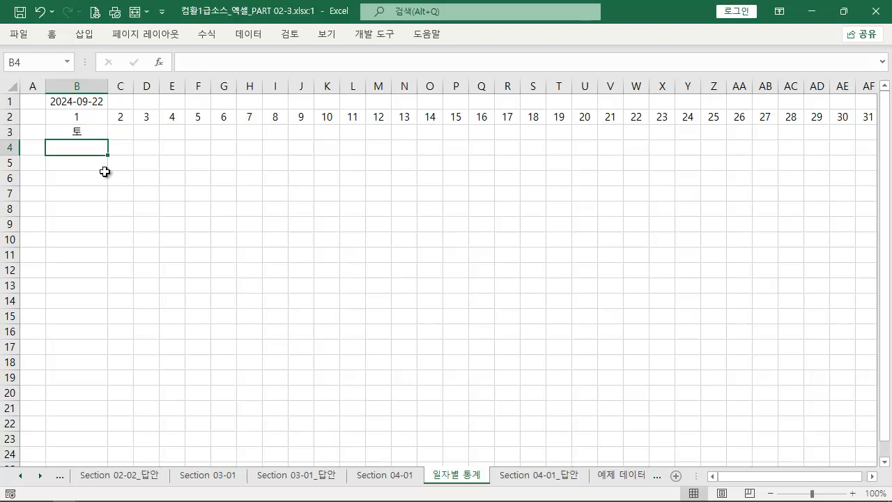
pyautogui.click(101, 136)
pyautogui.moveTo(108, 141); pyautogui.dragTo(657, 143)
pyautogui.hotkey('ctrl', 'z')
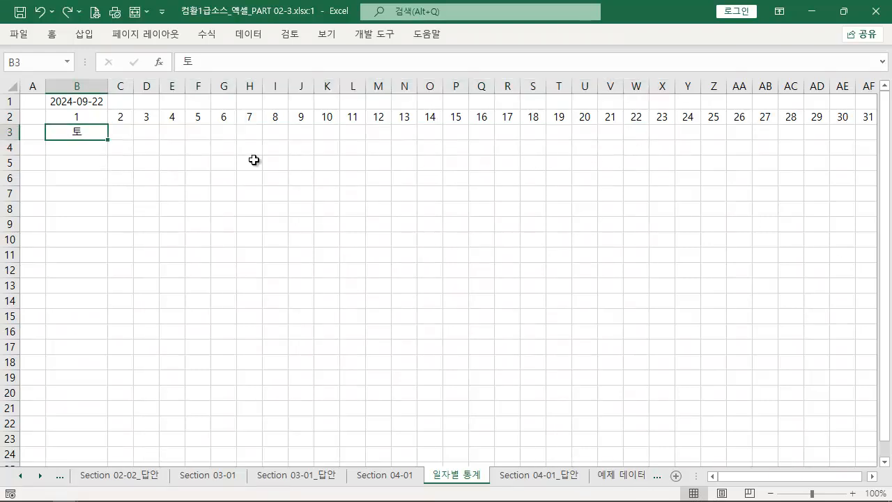
pyautogui.press('Delete')
# Start a formula in B3 with the DATE function
pyautogui.moveTo(49, 108)
pyautogui.mouseDown()
pyautogui.moveTo(94, 108)
pyautogui.moveTo(65, 124)
pyautogui.moveTo(93, 123)
pyautogui.moveTo(114, 142)
pyautogui.mouseUp()
pyautogui.press('Escape')
pyautogui.write('=')
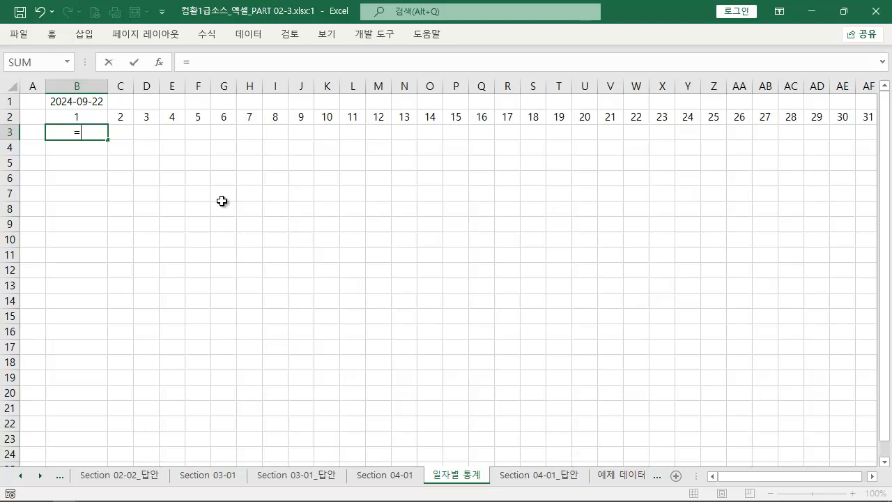
pyautogui.write('ㅇ')
pyautogui.press('BackSpace')
pyautogui.press('Hangul')
pyautogui.write('DATE(')
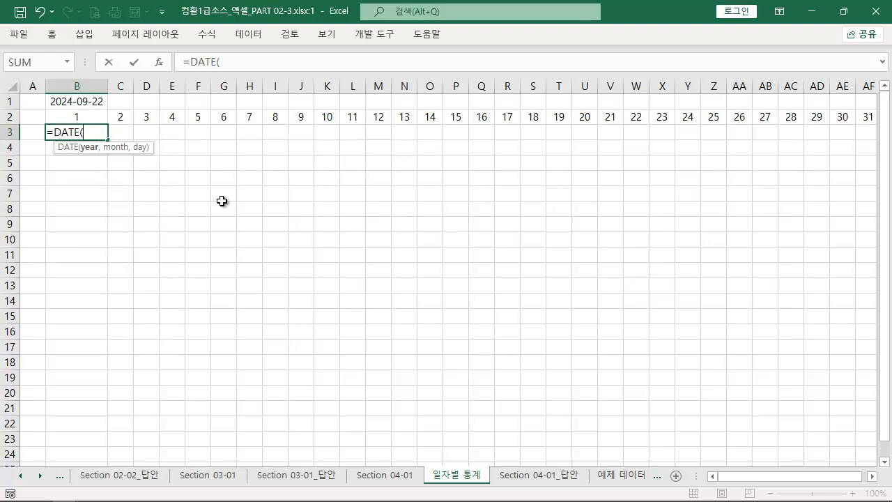
pyautogui.click(76, 104)
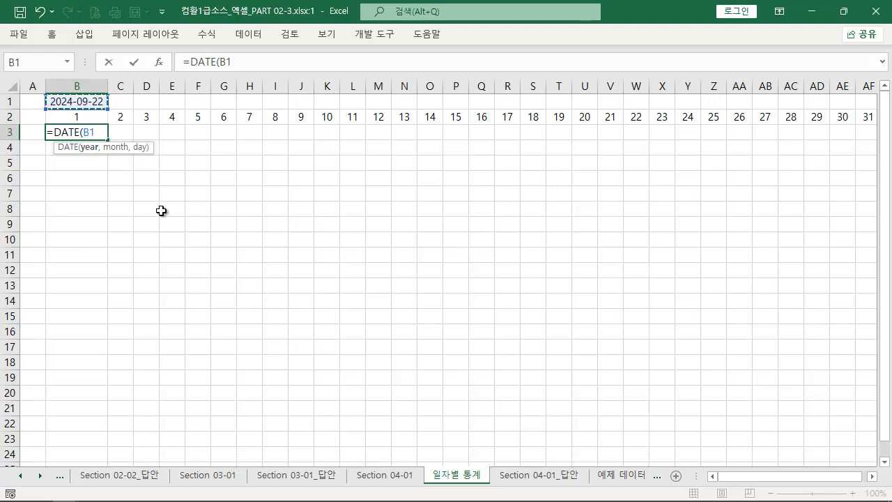
pyautogui.press('BackSpace')
pyautogui.press('BackSpace')
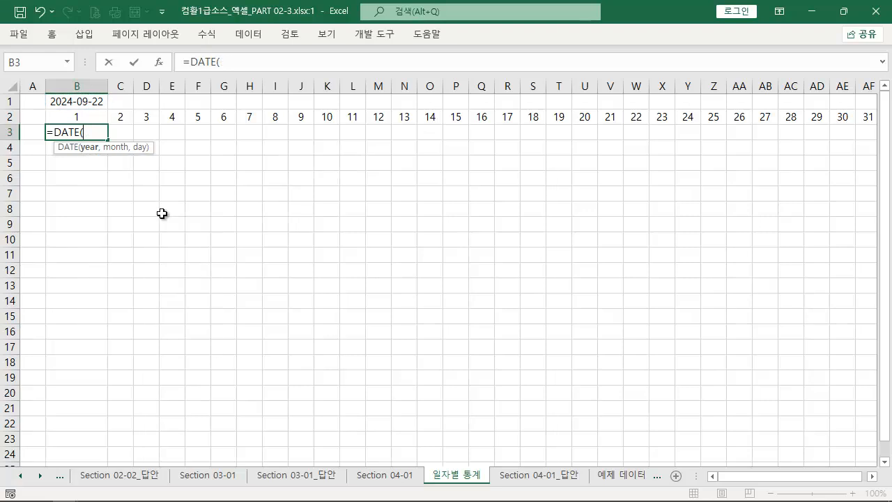
# Supply YEAR(B1) as the year argument of the DATE formula in B3
pyautogui.write('YE')
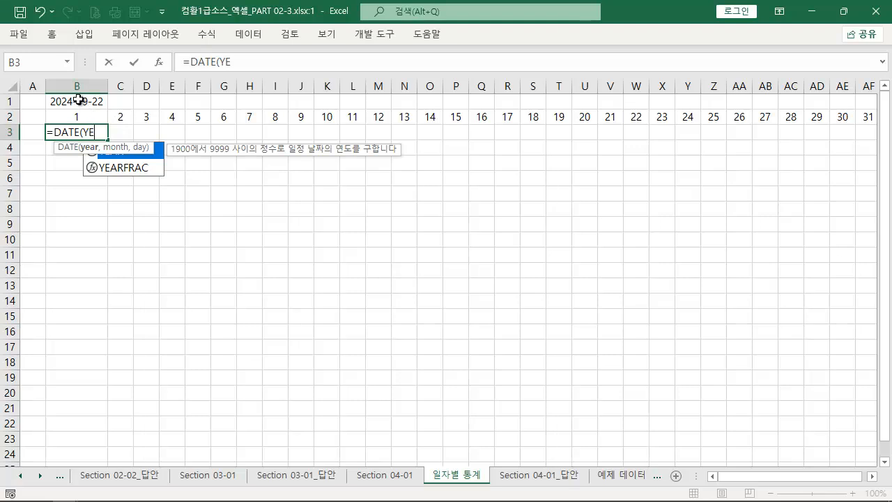
pyautogui.press('Tab')
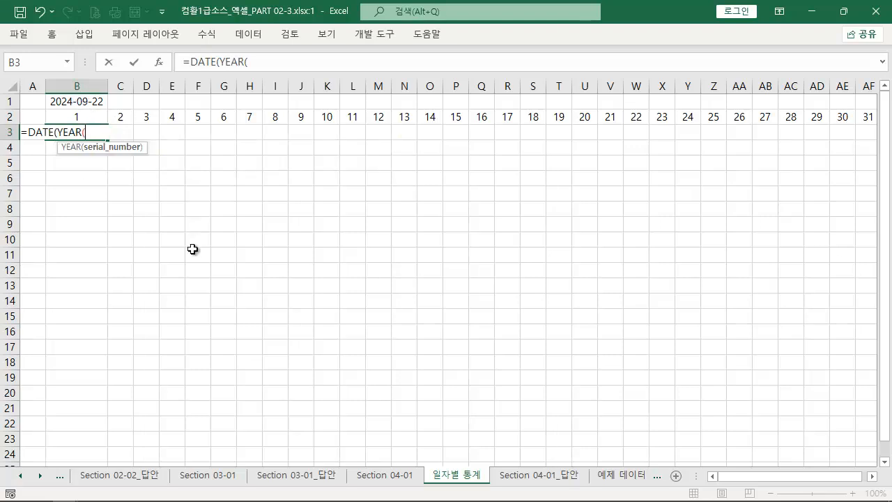
pyautogui.click(73, 103)
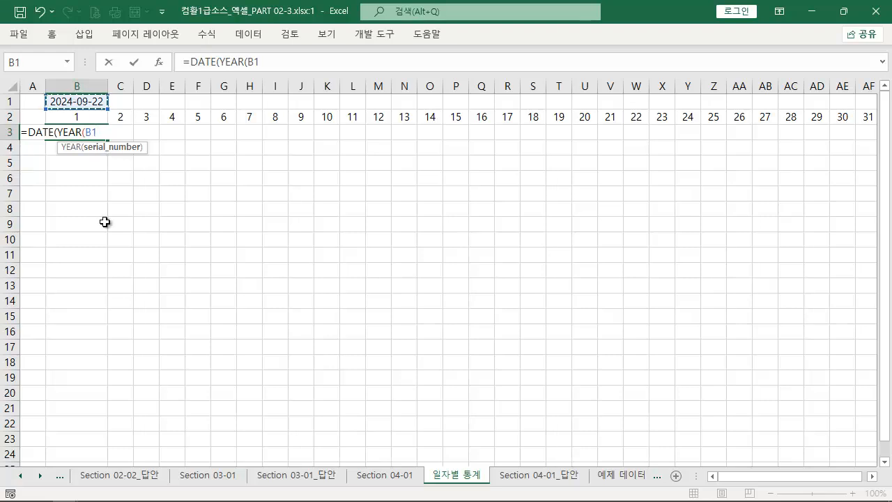
pyautogui.write(')')
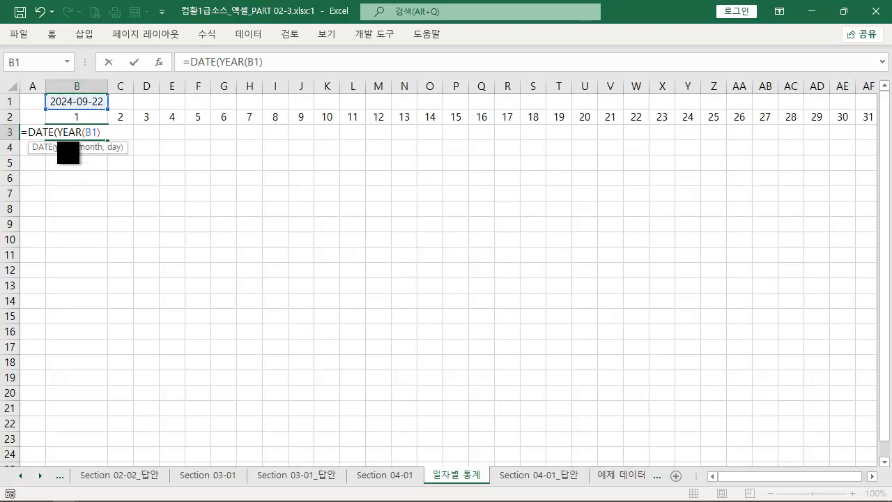
pyautogui.moveTo(57, 141); pyautogui.dragTo(106, 141)
pyautogui.moveTo(45, 91); pyautogui.dragTo(76, 107)
pyautogui.moveTo(57, 123); pyautogui.dragTo(106, 141)
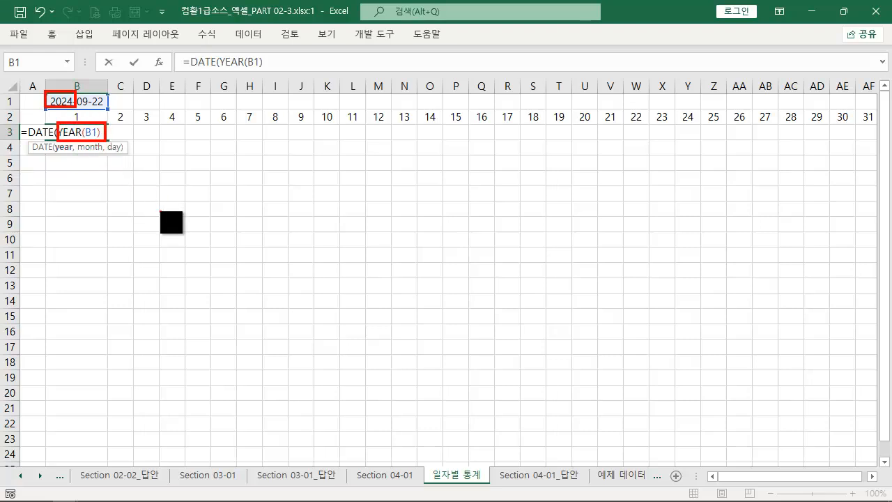
pyautogui.press('Escape')
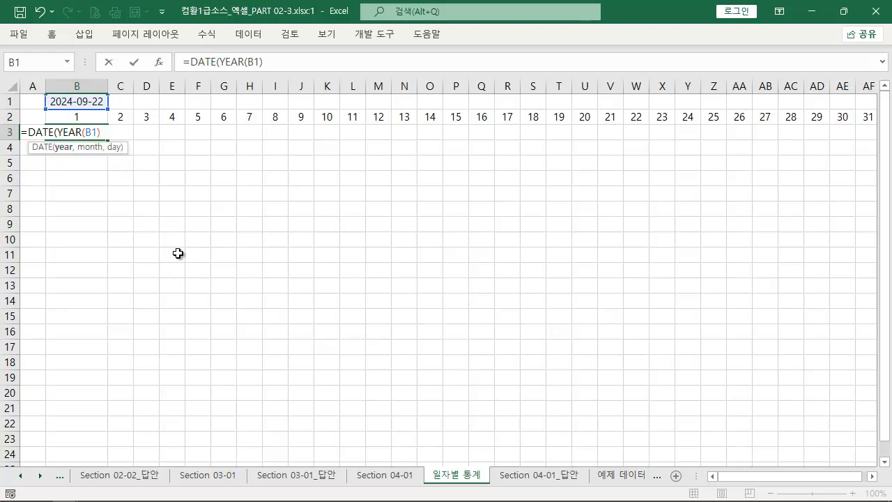
# Add the MONTH function referencing B1 as the month argument of the DATE formula
pyautogui.write(',MON')
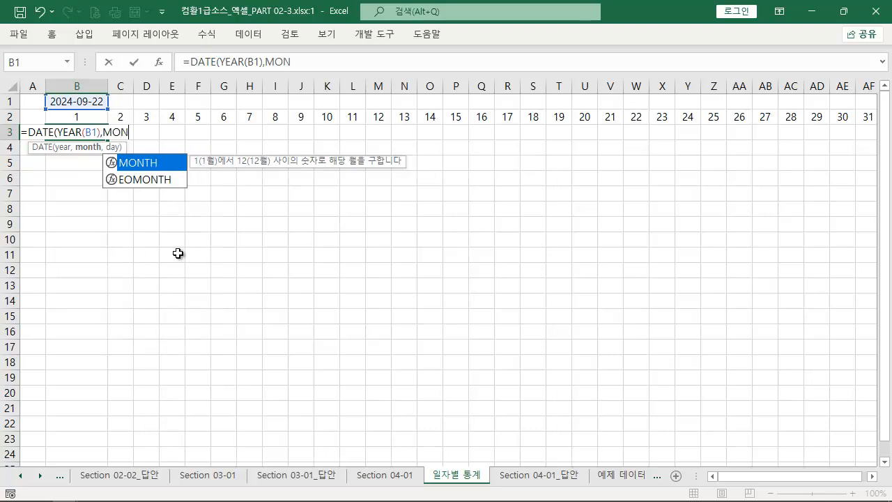
pyautogui.press('Tab')
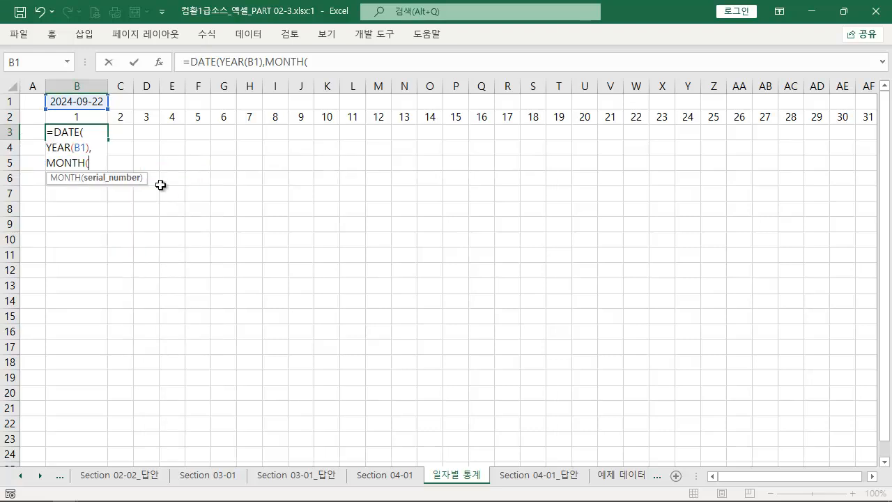
pyautogui.click(76, 103)
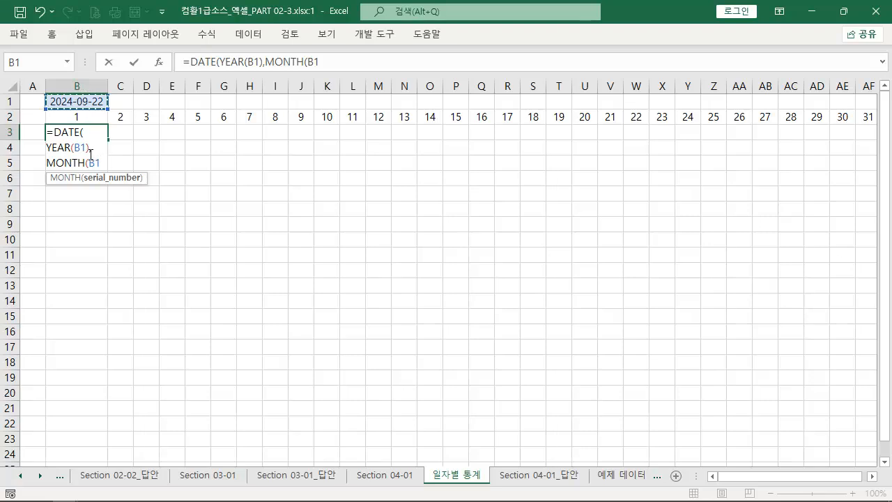
pyautogui.moveTo(481, 148); pyautogui.dragTo(101, 143)
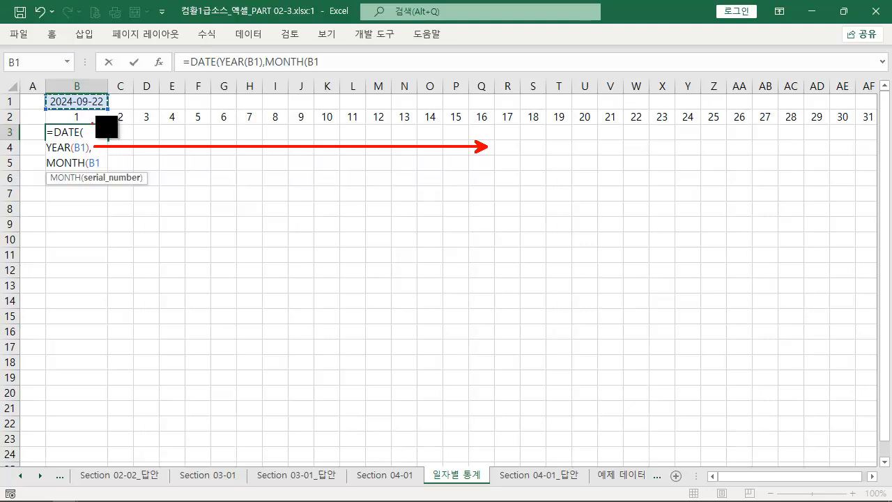
pyautogui.moveTo(101, 91)
pyautogui.mouseDown()
pyautogui.moveTo(144, 94)
pyautogui.moveTo(160, 113)
pyautogui.moveTo(179, 114)
pyautogui.mouseUp()
pyautogui.press('Escape')
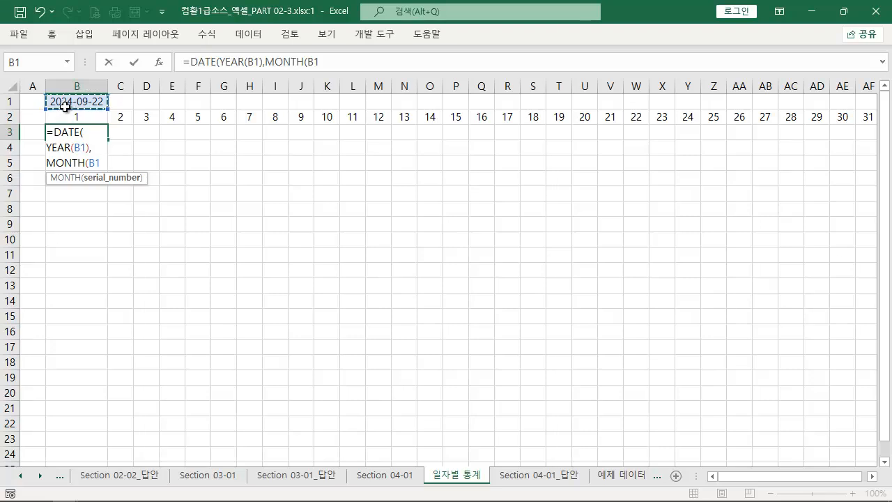
# Make the B1 references in YEAR and MONTH absolute as $B$1 and close the MONTH function
pyautogui.moveTo(67, 107); pyautogui.dragTo(87, 160)
pyautogui.moveTo(40, 91); pyautogui.dragTo(109, 110)
pyautogui.press('Escape')
pyautogui.click(82, 148)
pyautogui.press('F4')
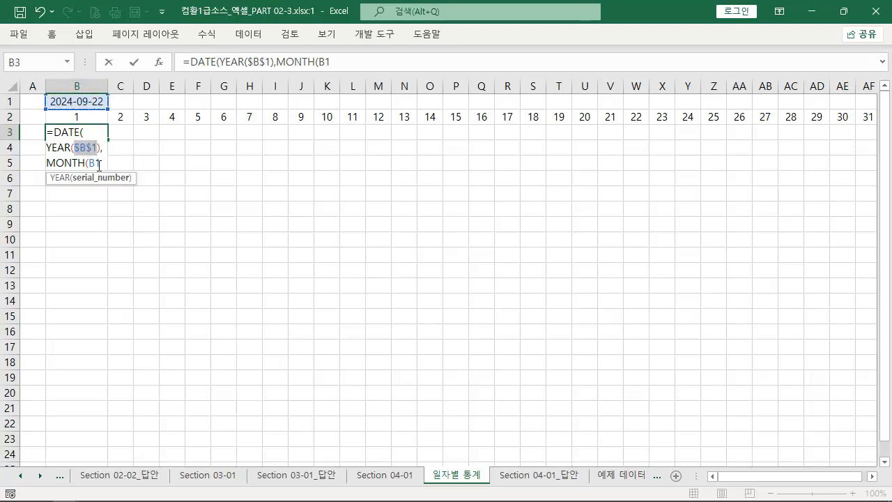
pyautogui.click(94, 163)
pyautogui.press('F4')
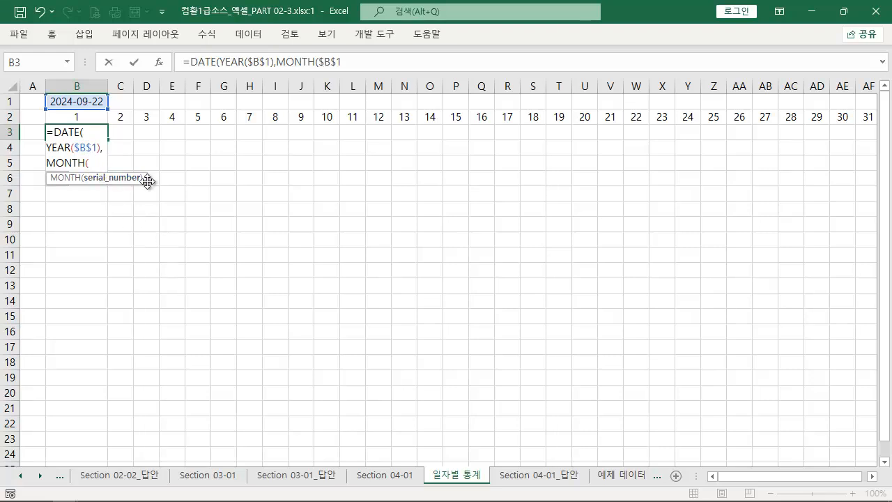
pyautogui.moveTo(147, 181); pyautogui.dragTo(199, 202)
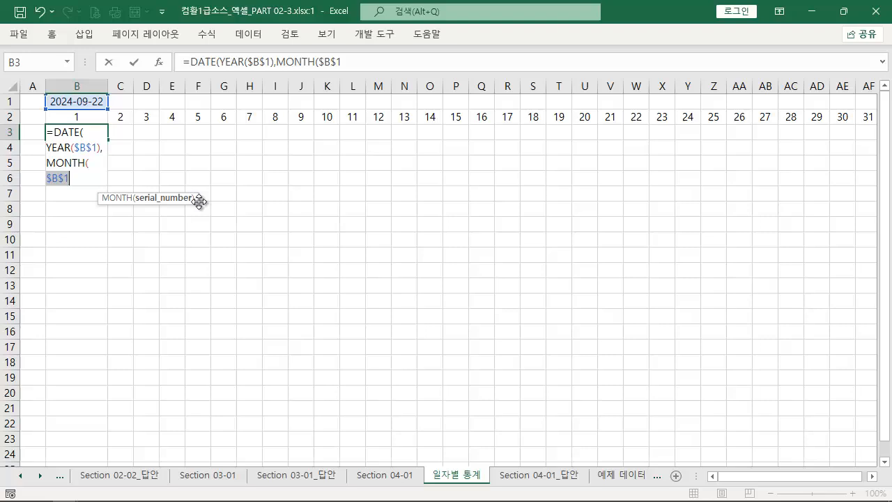
pyautogui.click(80, 180)
pyautogui.write(')')
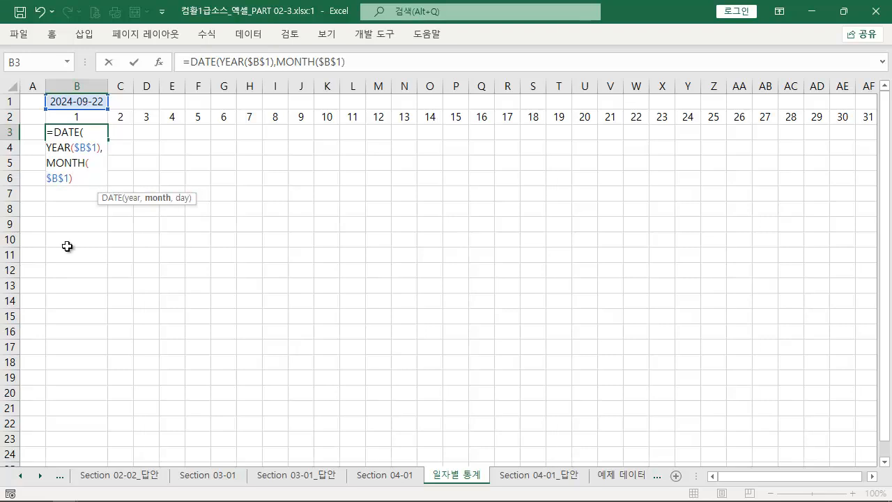
pyautogui.write(',')
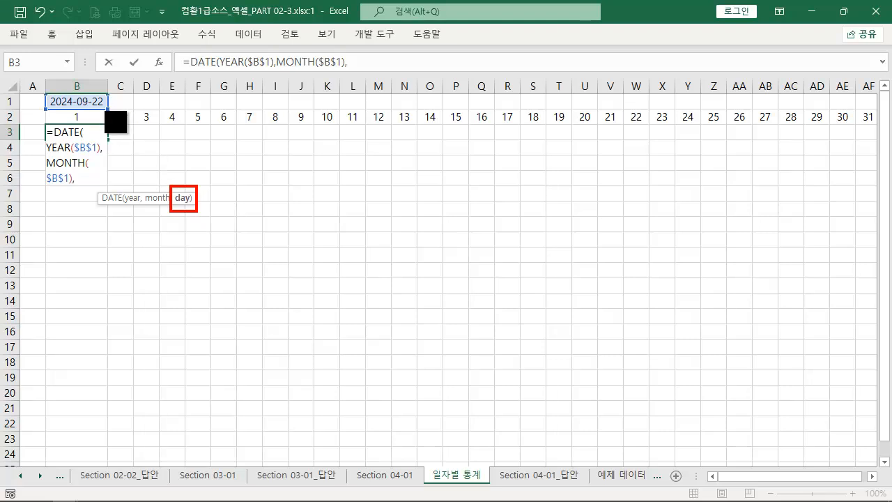
# Add B2 as a relative reference for the day argument of the DATE formula in B3
pyautogui.click(87, 117)
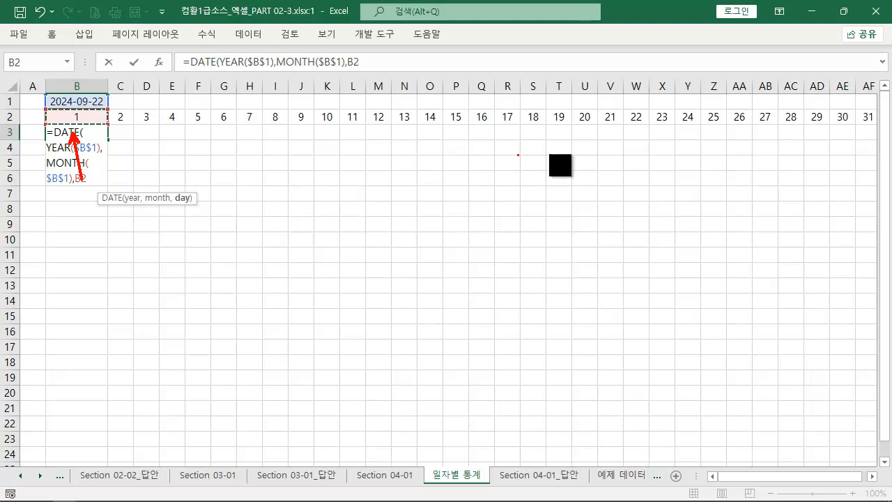
pyautogui.moveTo(652, 147)
pyautogui.mouseDown()
pyautogui.moveTo(70, 150)
pyautogui.moveTo(84, 150)
pyautogui.mouseUp()
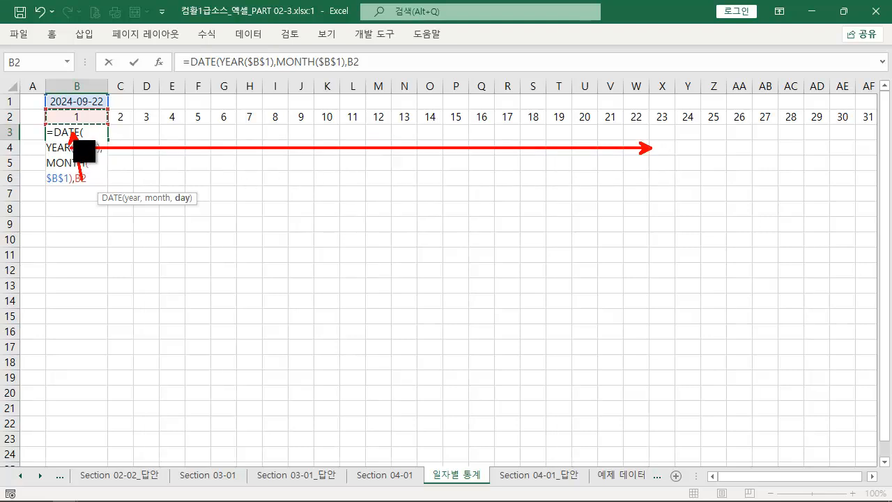
pyautogui.moveTo(107, 128); pyautogui.dragTo(152, 88)
pyautogui.press('Escape')
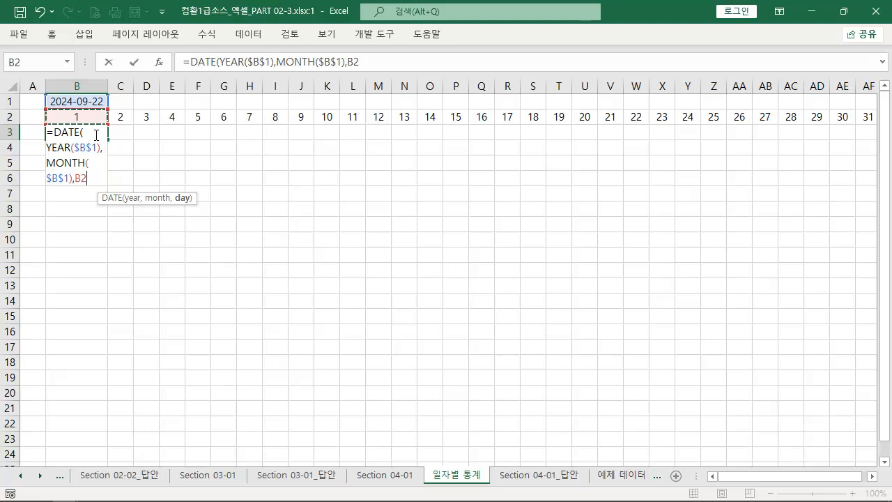
pyautogui.hotkey('ctrl', '2')
pyautogui.moveTo(45, 123); pyautogui.dragTo(881, 139)
pyautogui.moveTo(645, 272); pyautogui.dragTo(645, 150)
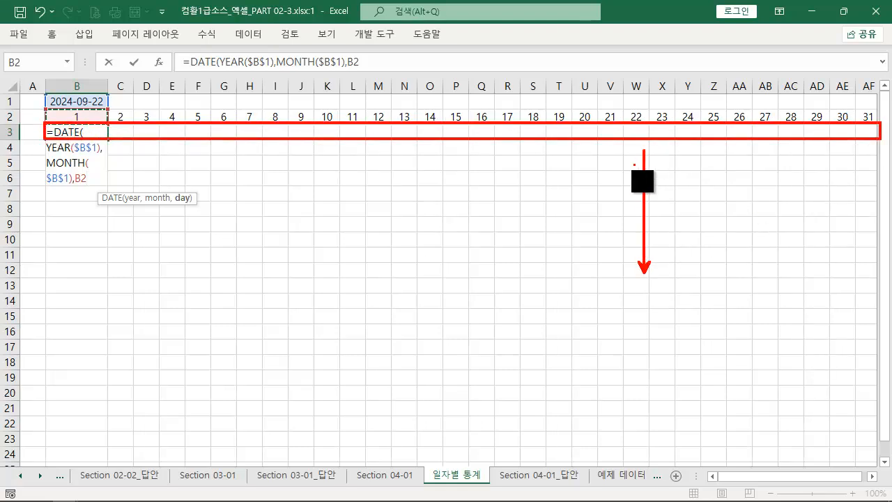
pyautogui.press('Escape')
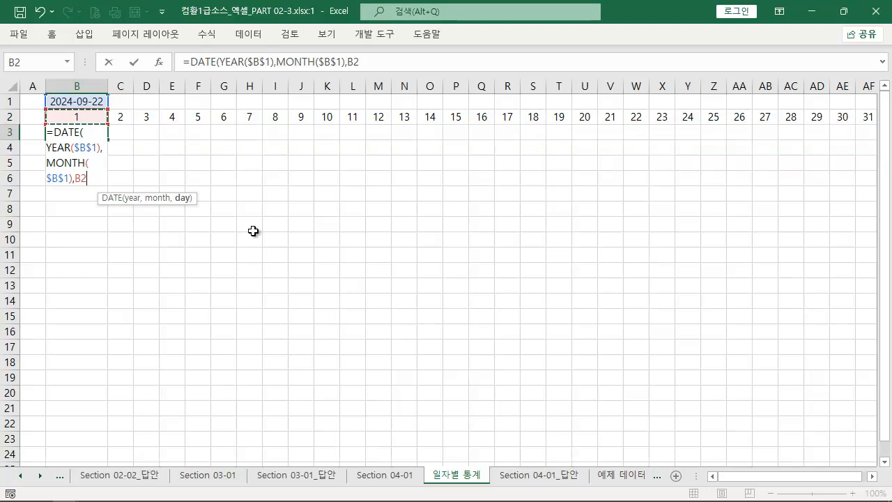
# Complete the DATE formula in B3 and fill it across row 3 through column AF
pyautogui.write(')')
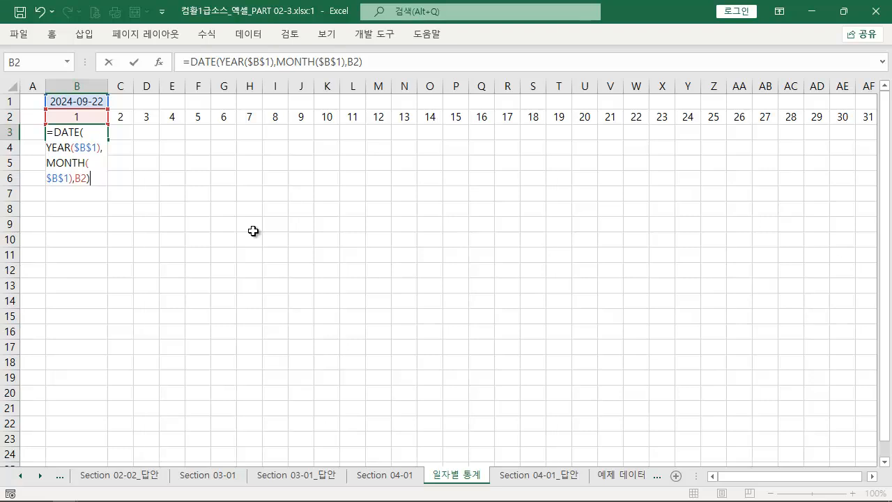
pyautogui.hotkey('ctrl', 'Return')
pyautogui.hotkey('ctrl', '2')
pyautogui.moveTo(108, 141)
pyautogui.mouseDown()
pyautogui.moveTo(63, 126)
pyautogui.moveTo(119, 143)
pyautogui.moveTo(834, 139)
pyautogui.moveTo(792, 143)
pyautogui.mouseUp()
pyautogui.press('Escape')
pyautogui.moveTo(809, 477); pyautogui.dragTo(686, 485)
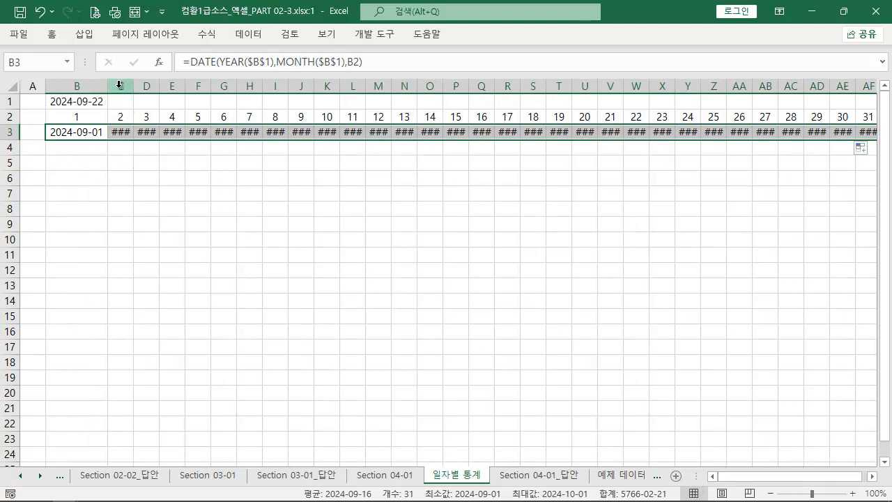
# Autofit the width of columns C through AF to their contents
pyautogui.moveTo(119, 82); pyautogui.dragTo(781, 86)
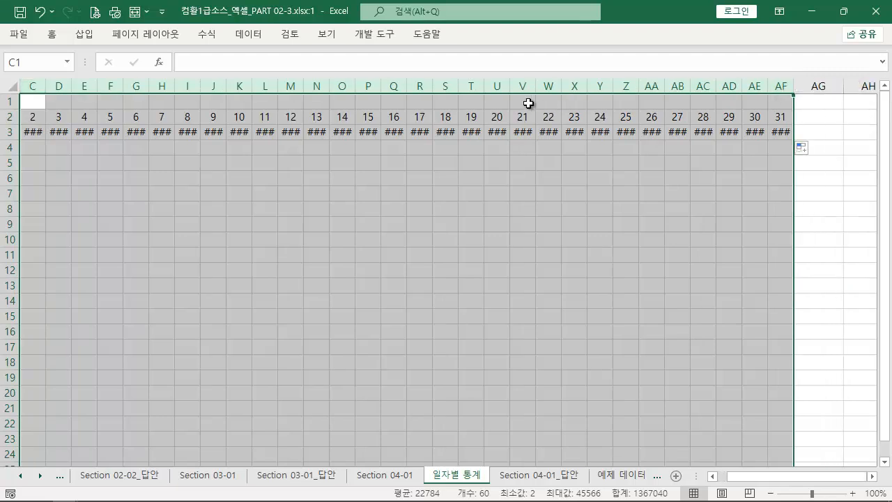
pyautogui.doubleClick(488, 85)
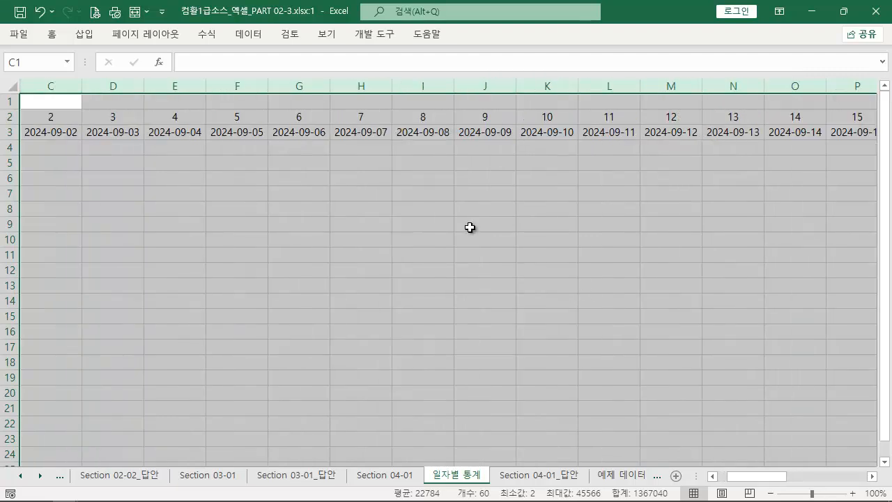
pyautogui.moveTo(767, 478); pyautogui.dragTo(704, 481)
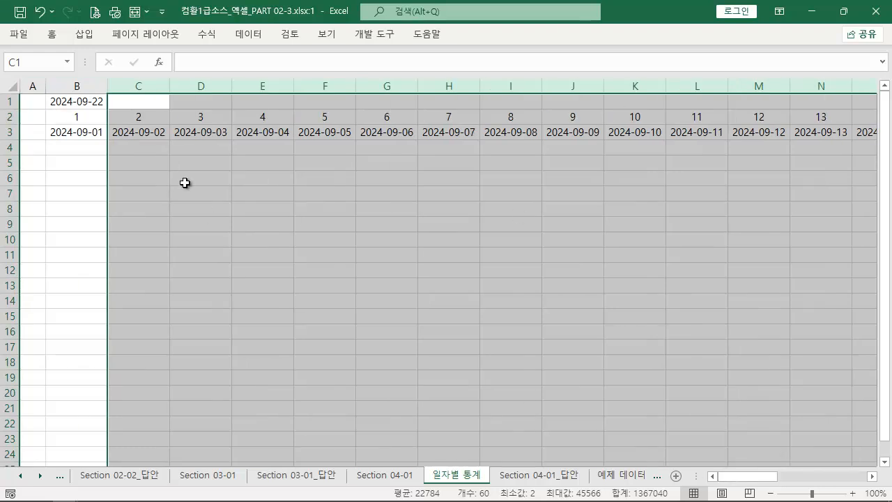
# Test the row 3 formulas by changing the date in B1 to 2024-10-22, and undo that change
pyautogui.click(93, 132)
pyautogui.doubleClick(86, 102)
pyautogui.moveTo(86, 102); pyautogui.dragTo(73, 99)
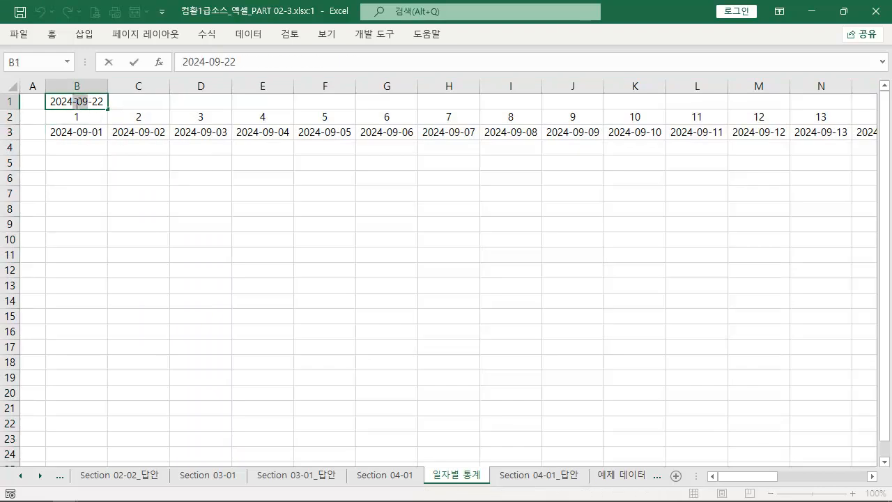
pyautogui.write('10')
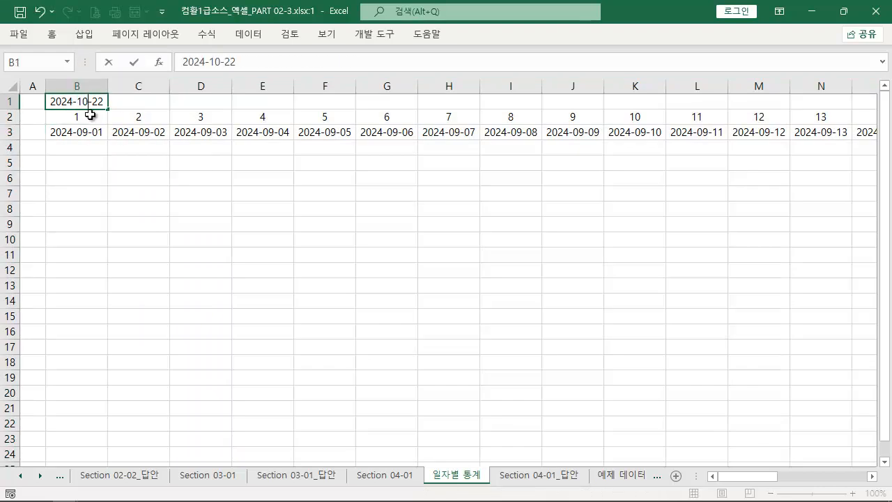
pyautogui.press('Return')
pyautogui.click(84, 145)
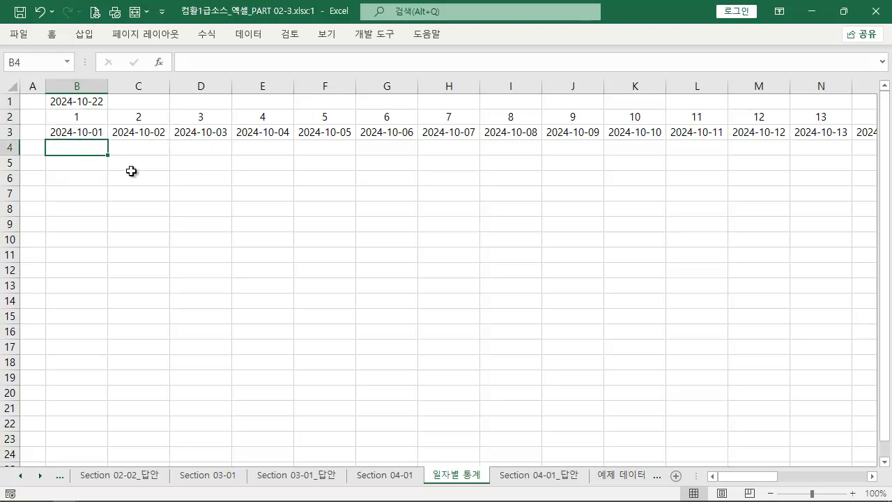
pyautogui.hotkey('ctrl', 'z')
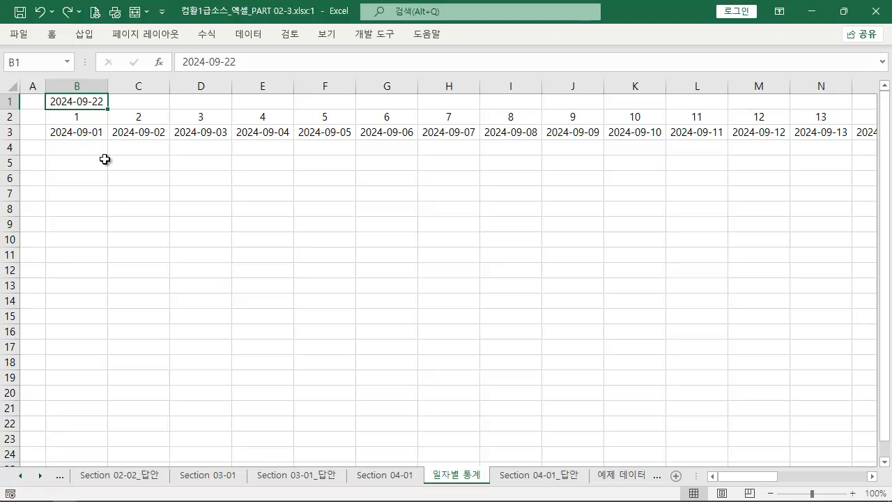
pyautogui.hotkey('ctrl', '2')
pyautogui.moveTo(43, 122)
pyautogui.mouseDown()
pyautogui.moveTo(418, 149)
pyautogui.moveTo(876, 147)
pyautogui.mouseUp()
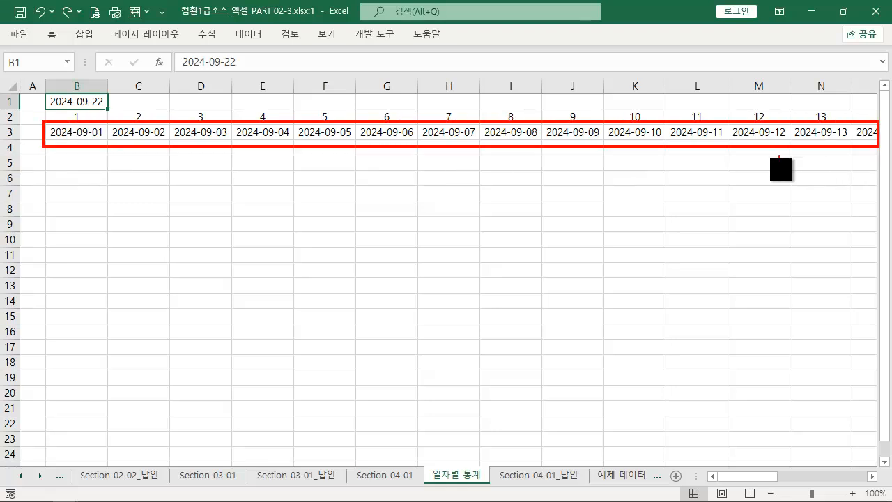
pyautogui.press('Escape')
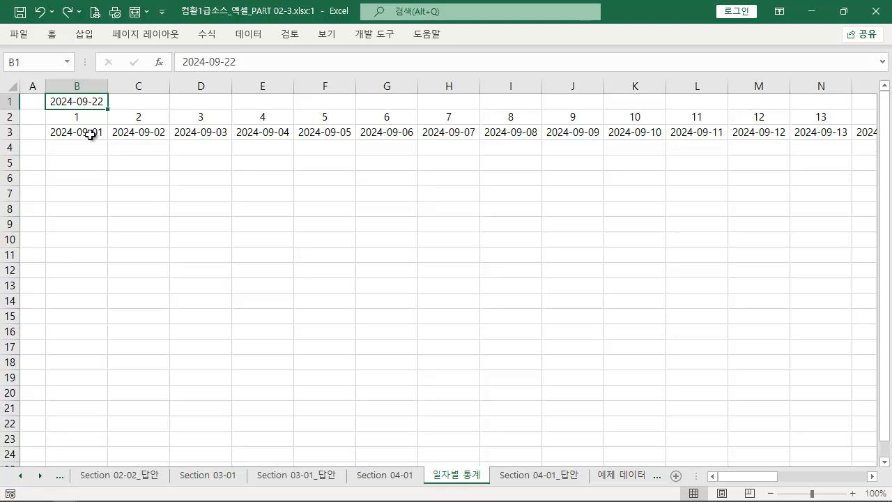
# Apply the custom number format AAA to the dates in B3:N3
pyautogui.moveTo(90, 132); pyautogui.dragTo(817, 132)
pyautogui.rightClick(190, 133)
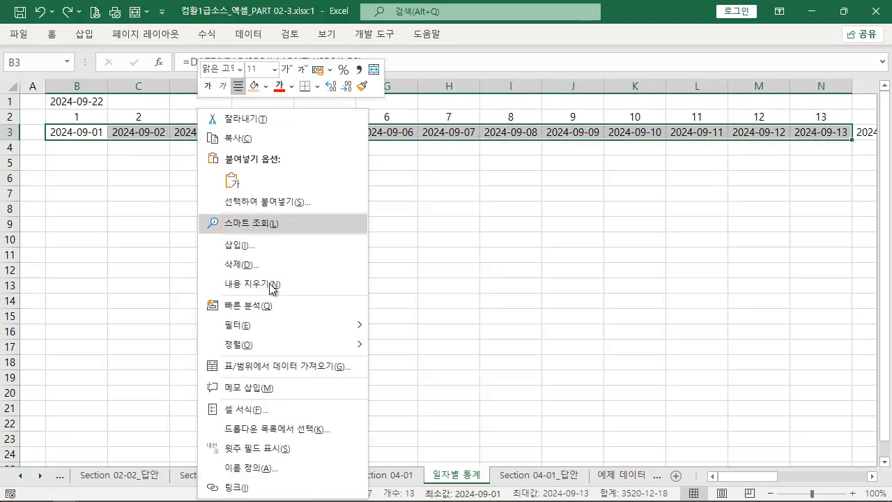
pyautogui.click(274, 405)
pyautogui.moveTo(194, 125); pyautogui.dragTo(417, 93)
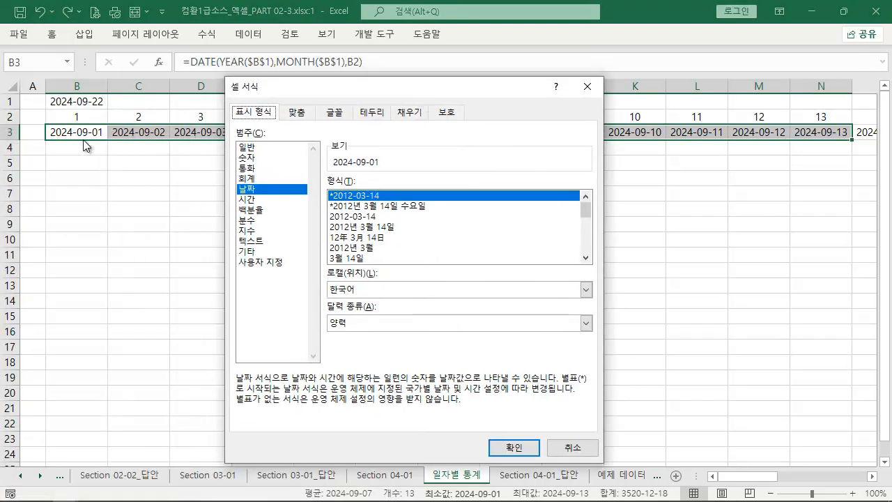
pyautogui.click(260, 265)
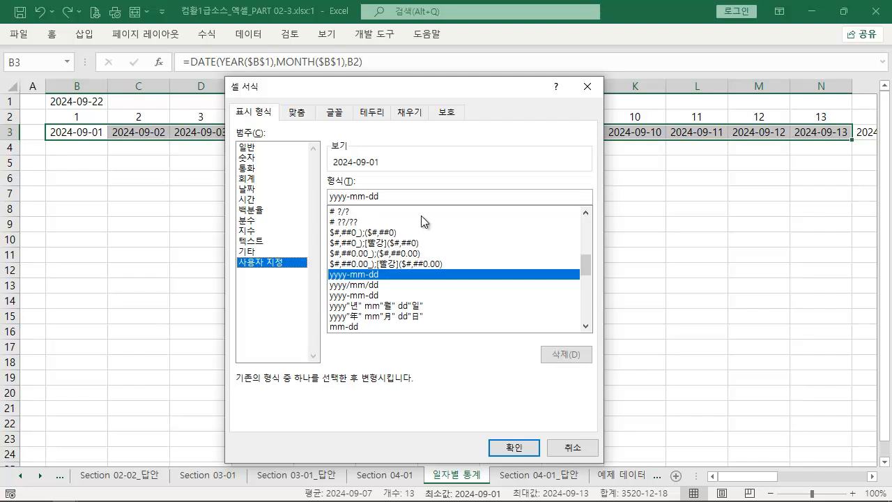
pyautogui.moveTo(391, 193); pyautogui.dragTo(149, 189)
pyautogui.write('AAA')
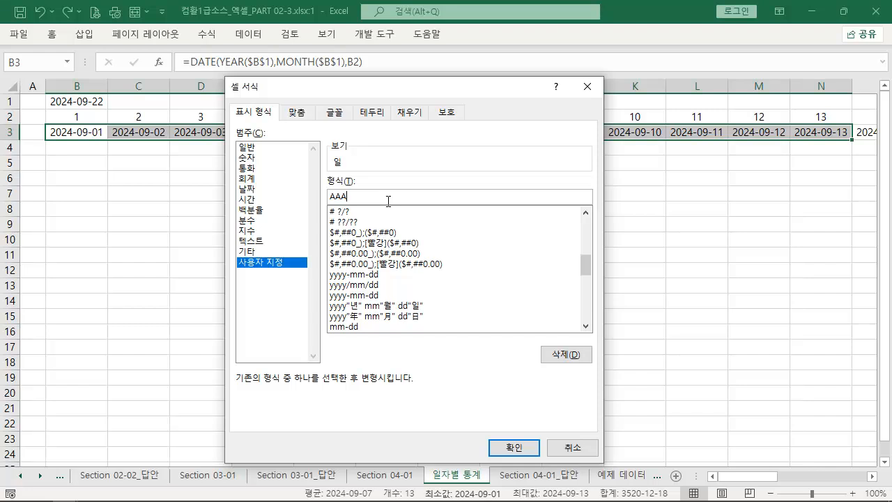
pyautogui.click(513, 447)
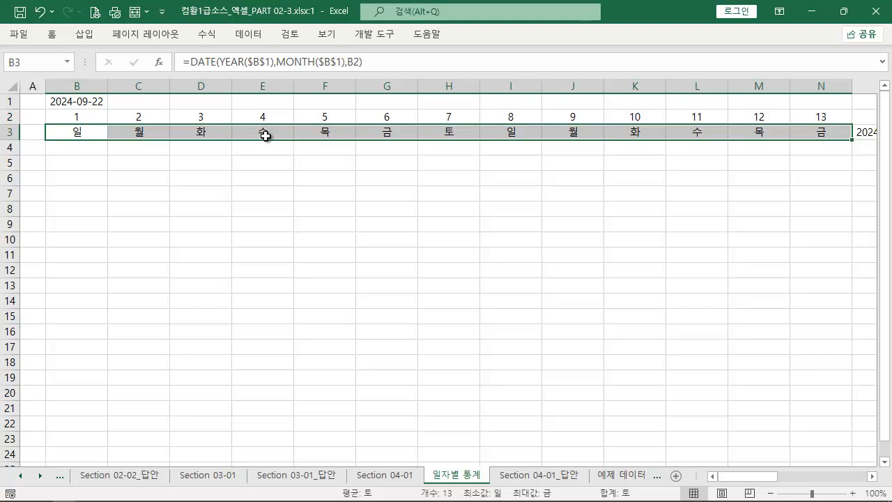
# Change the date in B1 to 2024-10-22
pyautogui.doubleClick(80, 102)
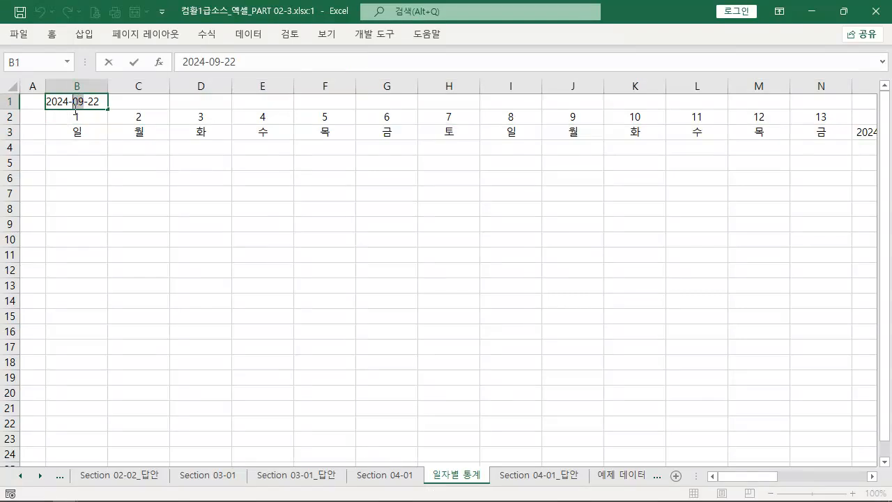
pyautogui.write('10')
pyautogui.press('Return')
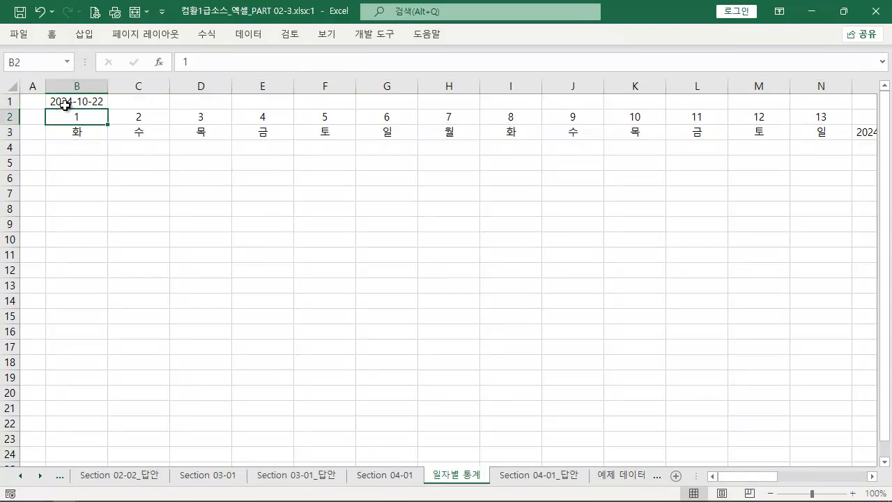
# Show October 2024 in the system calendar to check the weekdays in row 3
pyautogui.moveTo(798, 496)
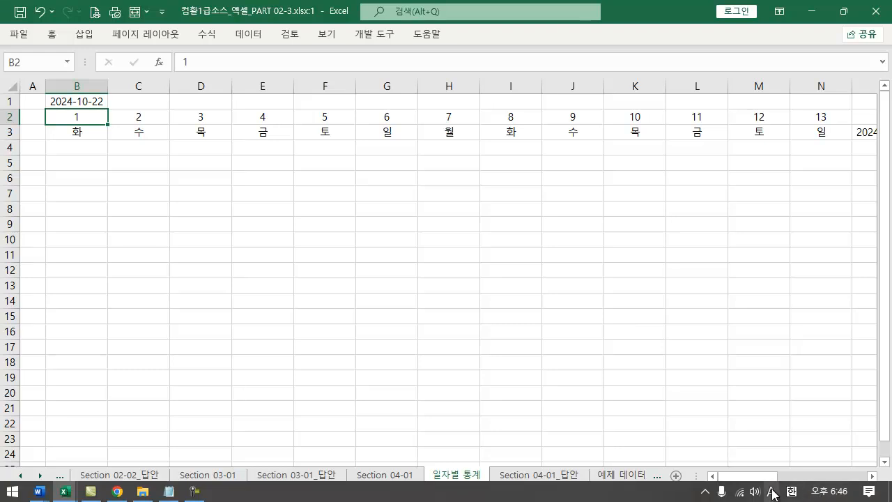
pyautogui.click(829, 491)
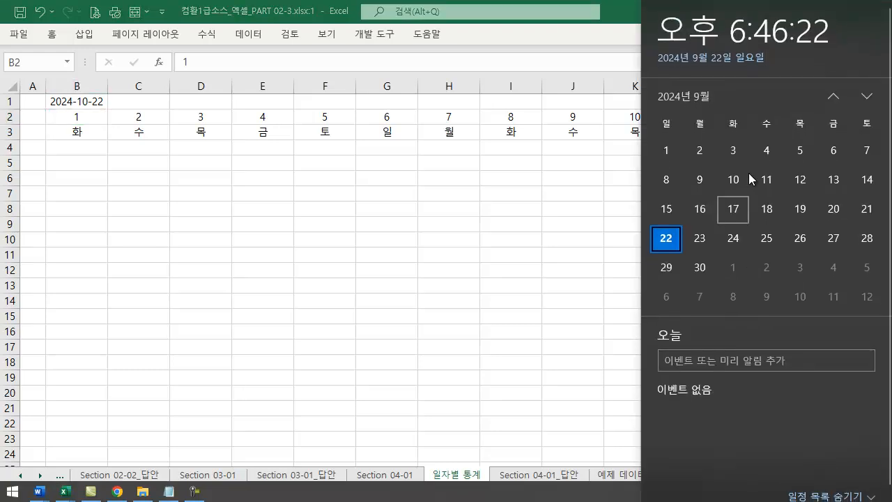
pyautogui.click(865, 97)
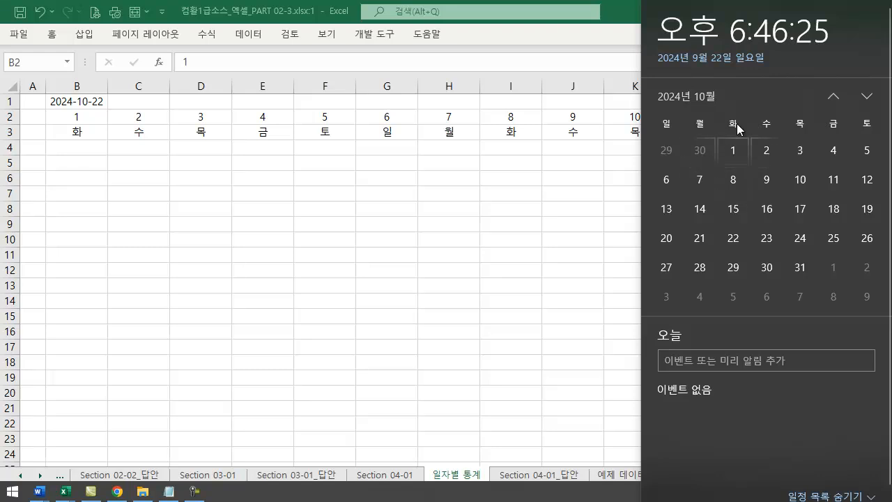
# Test the weekdays by changing the year in B1 to 2025, and undo that change
pyautogui.click(69, 102)
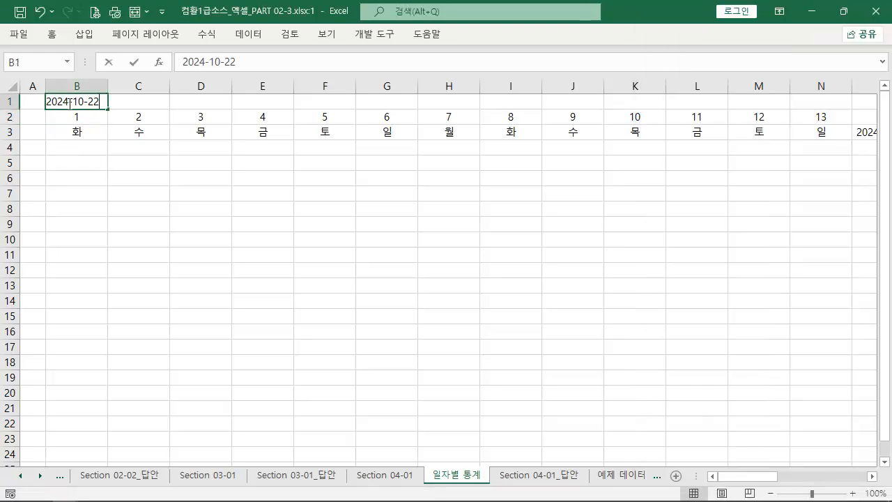
pyautogui.doubleClick(69, 102)
pyautogui.press('BackSpace')
pyautogui.write('5')
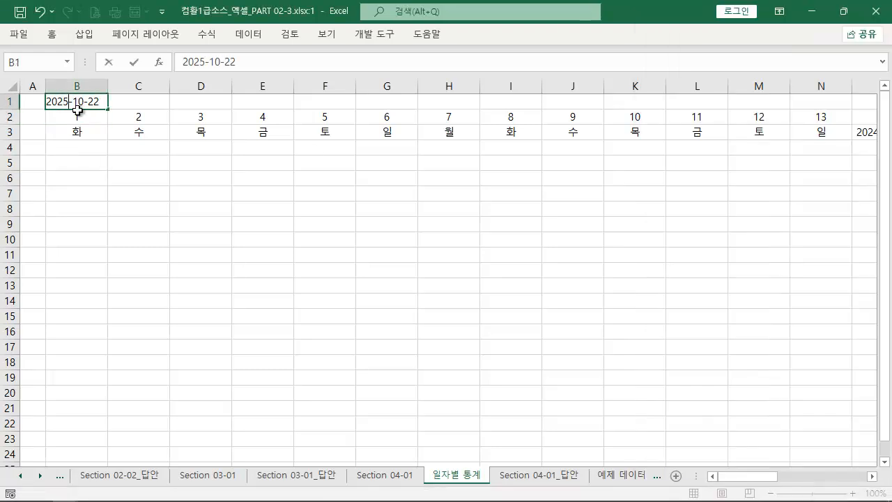
pyautogui.press('Return')
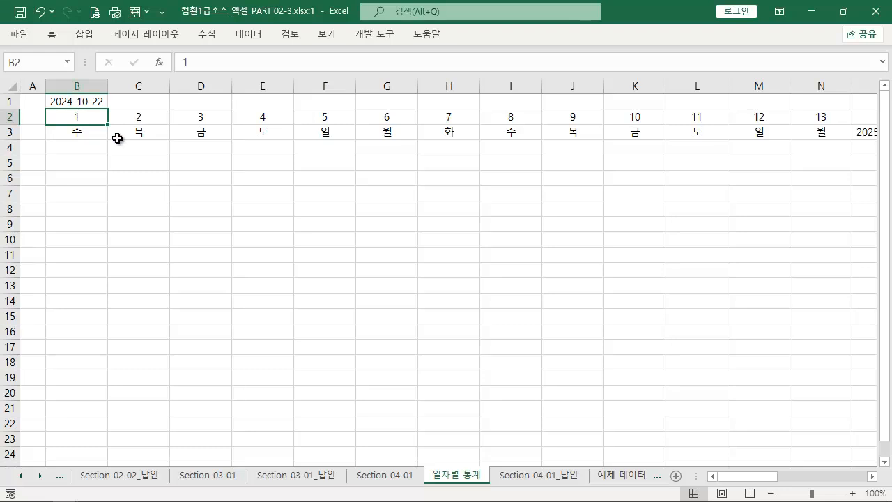
pyautogui.hotkey('ctrl', 'z')
pyautogui.moveTo(93, 133); pyautogui.dragTo(797, 135)
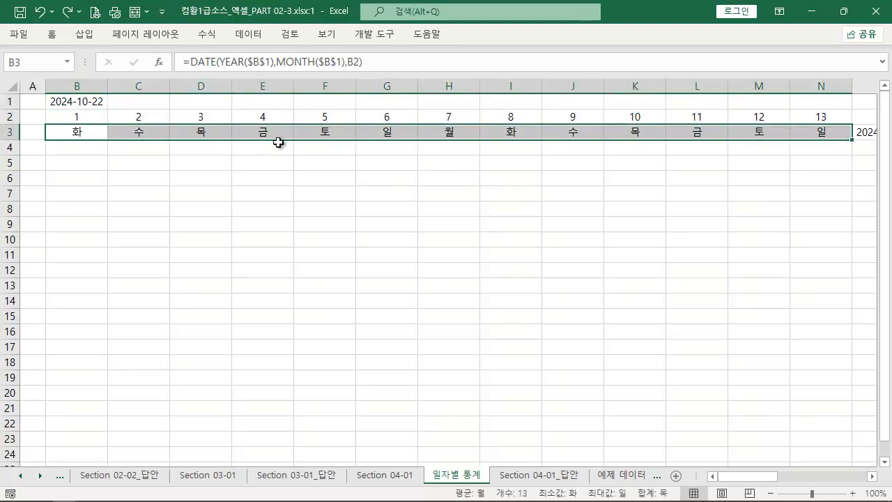
pyautogui.click(74, 131)
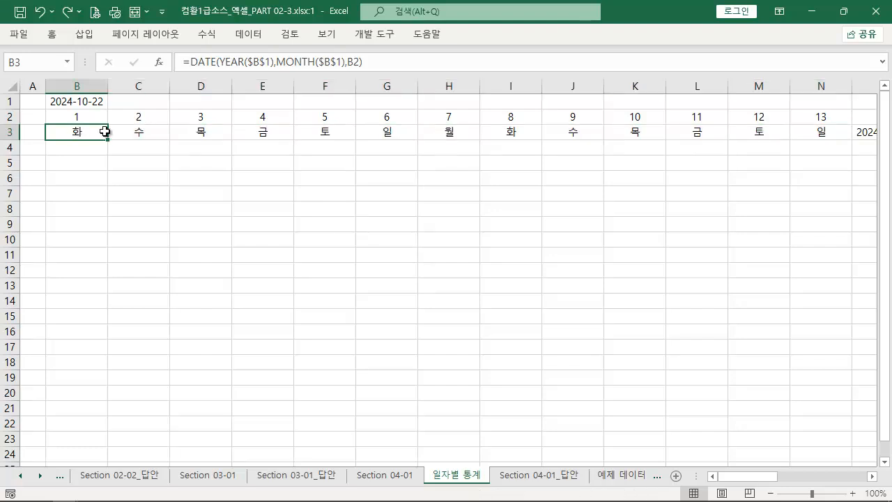
pyautogui.hotkey('ctrl', '2')
pyautogui.moveTo(232, 70); pyautogui.dragTo(94, 129)
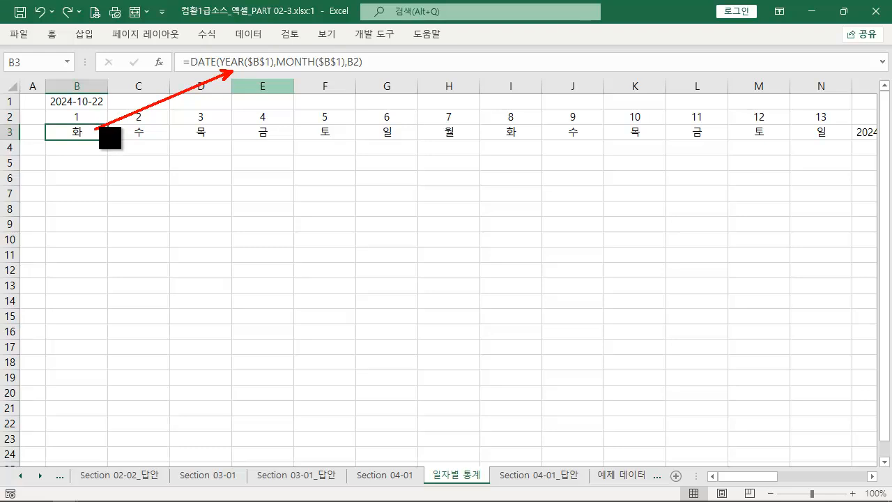
pyautogui.press('Escape')
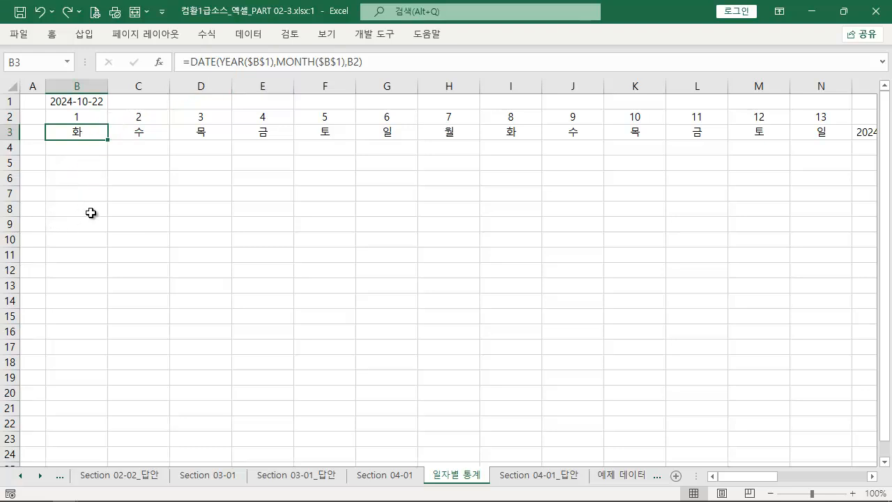
# Edit the formula in B3 and insert the WEEKDAY function in front of DATE, making the date its serial_number argument
pyautogui.doubleClick(83, 135)
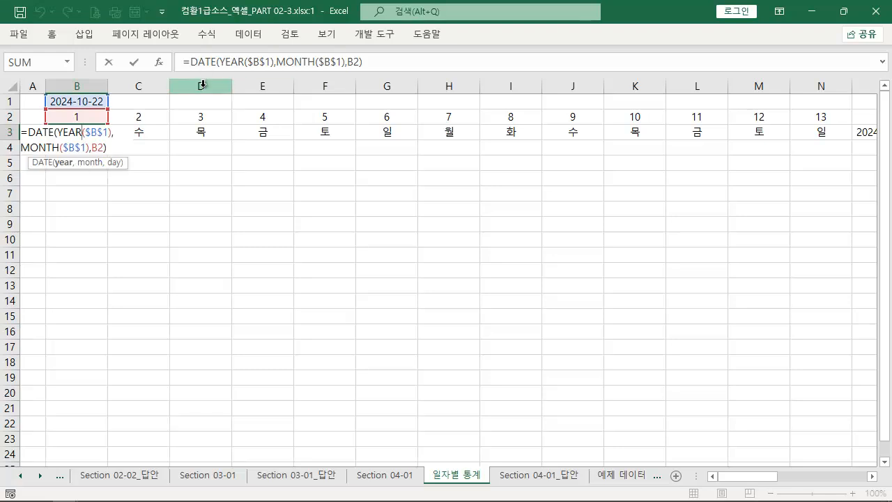
pyautogui.hotkey('ctrl', '2')
pyautogui.moveTo(206, 69); pyautogui.dragTo(115, 145)
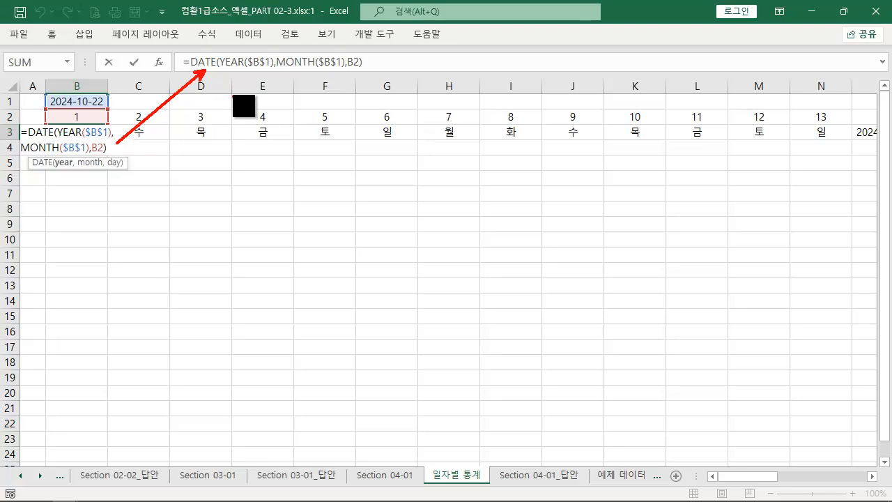
pyautogui.moveTo(189, 53)
pyautogui.mouseDown()
pyautogui.moveTo(272, 71)
pyautogui.moveTo(375, 71)
pyautogui.mouseUp()
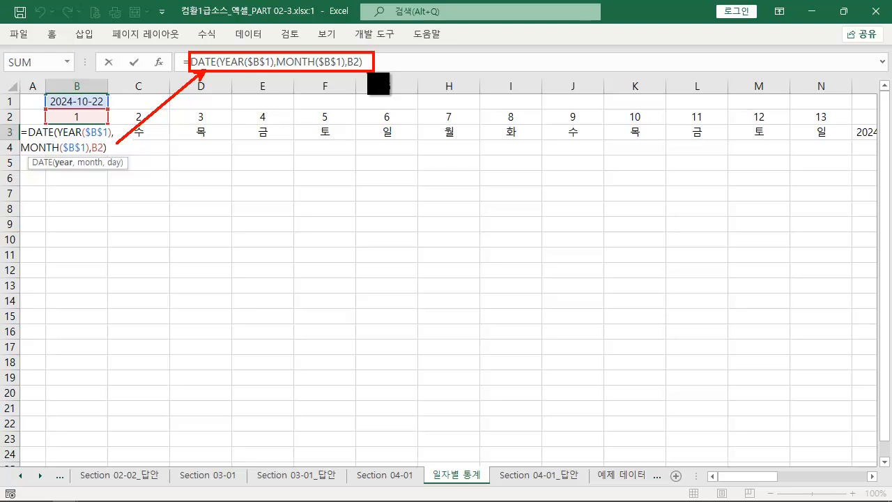
pyautogui.press('Escape')
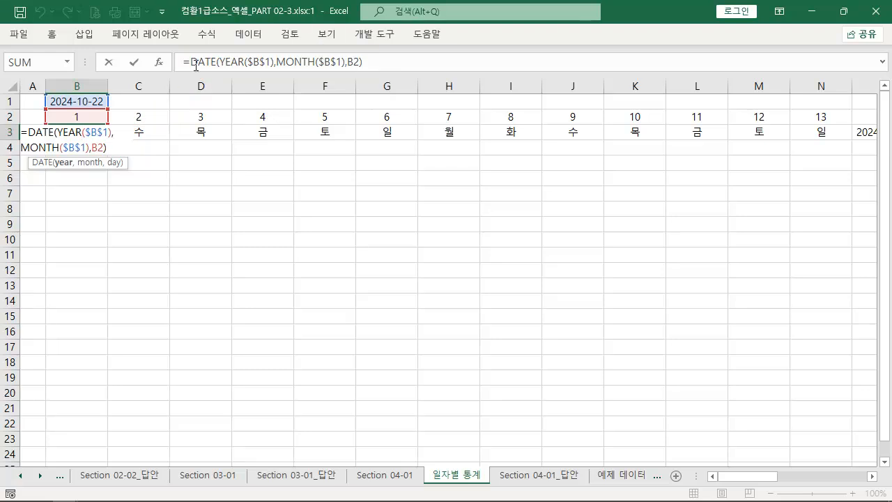
pyautogui.click(191, 62)
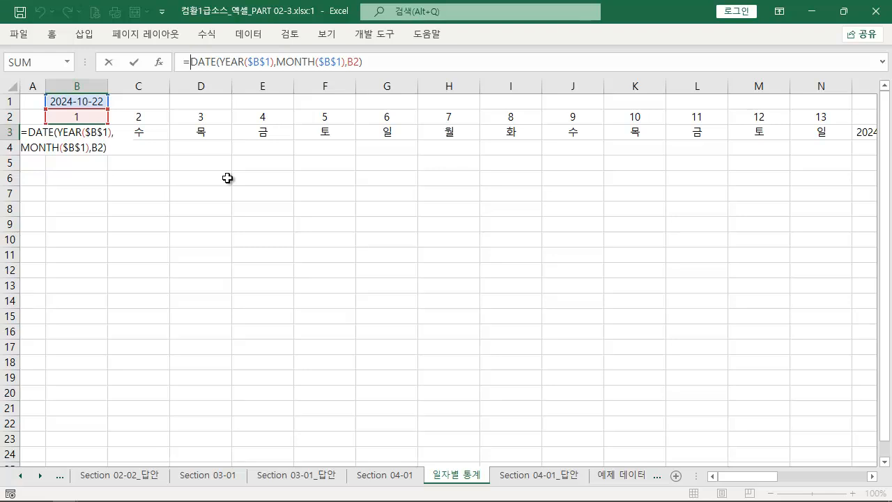
pyautogui.write('WE')
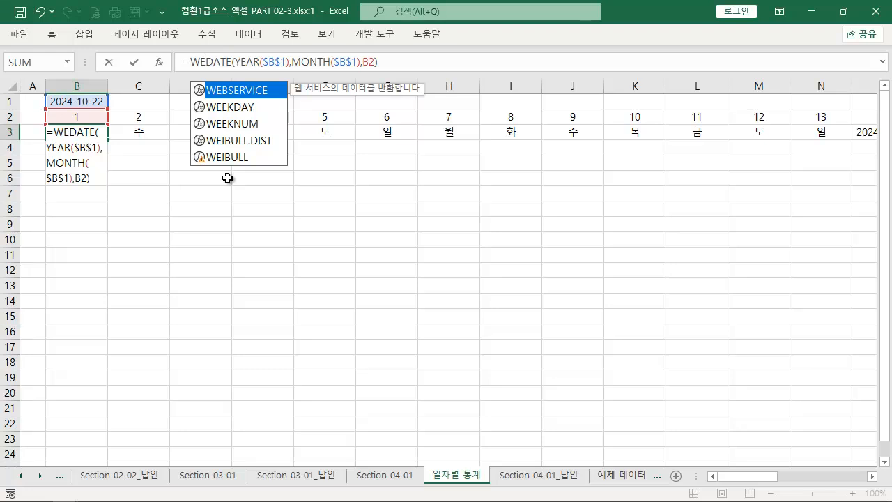
pyautogui.press('Down')
pyautogui.press('Tab')
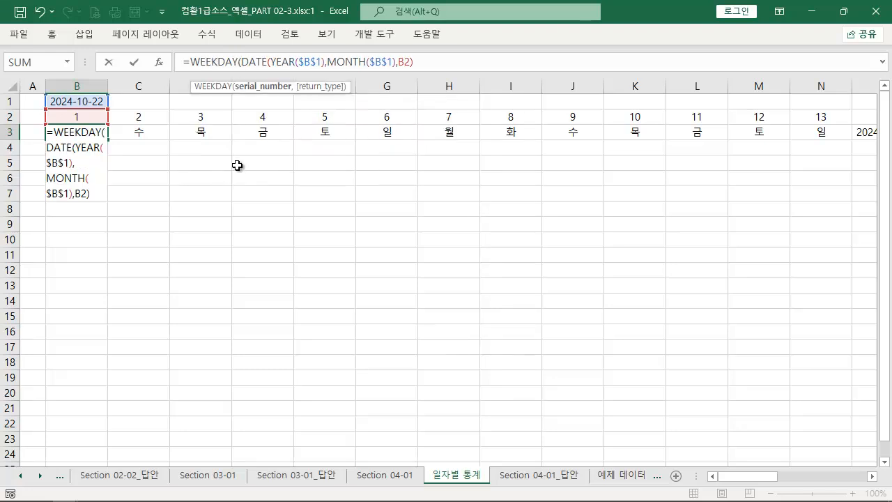
pyautogui.moveTo(188, 71)
pyautogui.mouseDown()
pyautogui.moveTo(208, 83)
pyautogui.moveTo(368, 102)
pyautogui.mouseUp()
pyautogui.moveTo(289, 138)
pyautogui.mouseDown()
pyautogui.moveTo(266, 90)
pyautogui.moveTo(418, 65)
pyautogui.mouseUp()
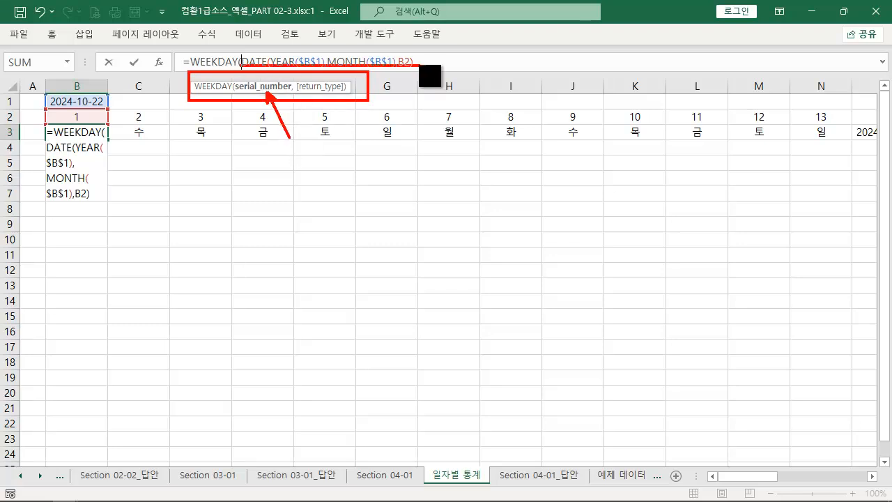
pyautogui.moveTo(326, 92); pyautogui.dragTo(347, 151)
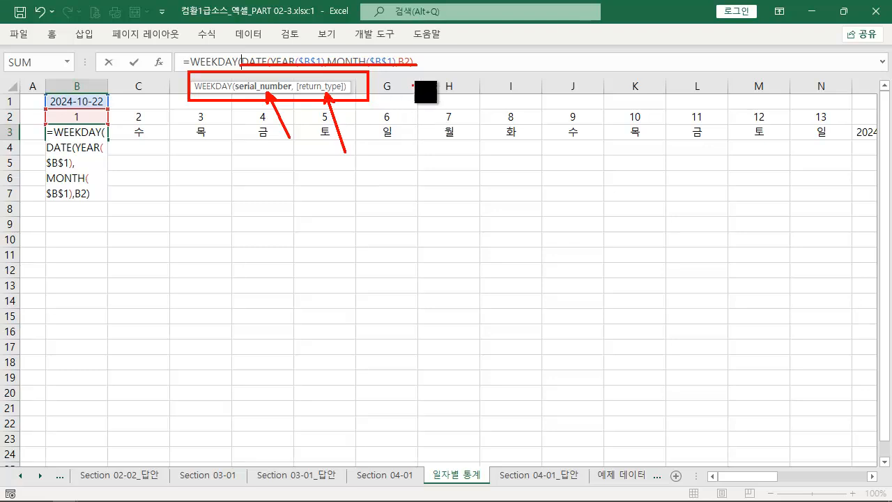
pyautogui.press('Escape')
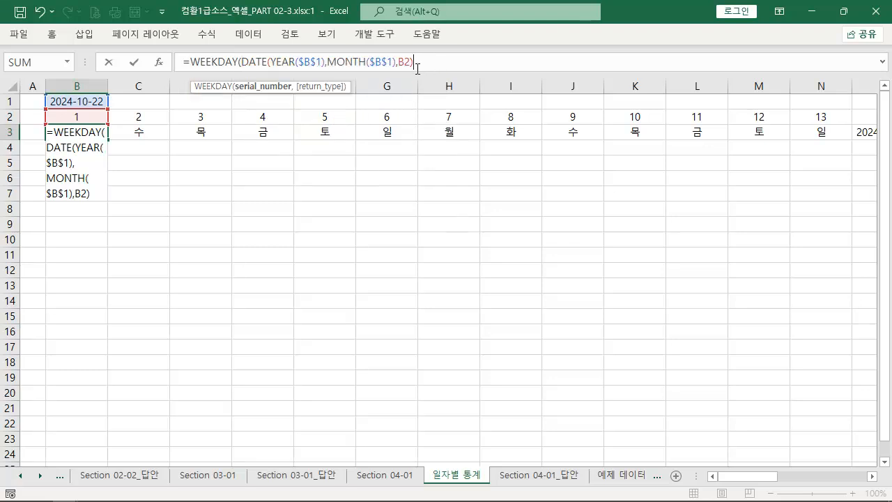
# Complete the WEEKDAY formula in B3 with return_type 2 and a closing parenthesis, and enter it
pyautogui.write(',')
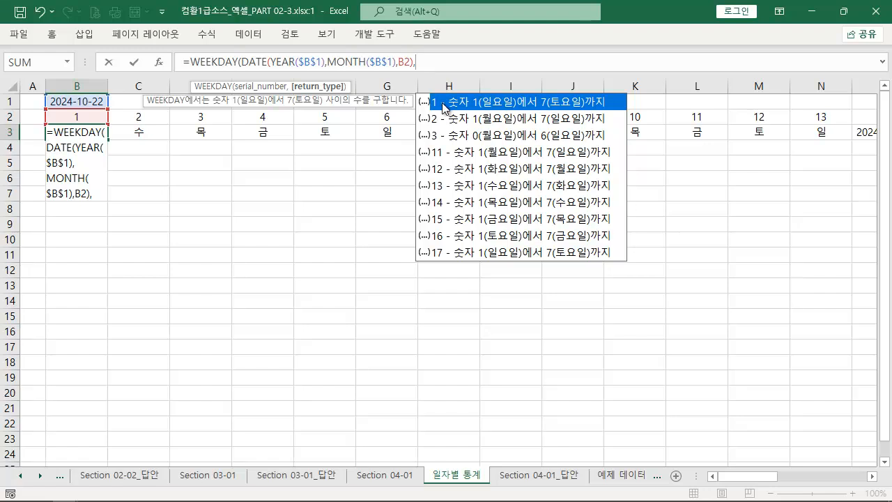
pyautogui.hotkey('ctrl', '2')
pyautogui.moveTo(420, 91); pyautogui.dragTo(441, 112)
pyautogui.press('Escape')
pyautogui.write('2)')
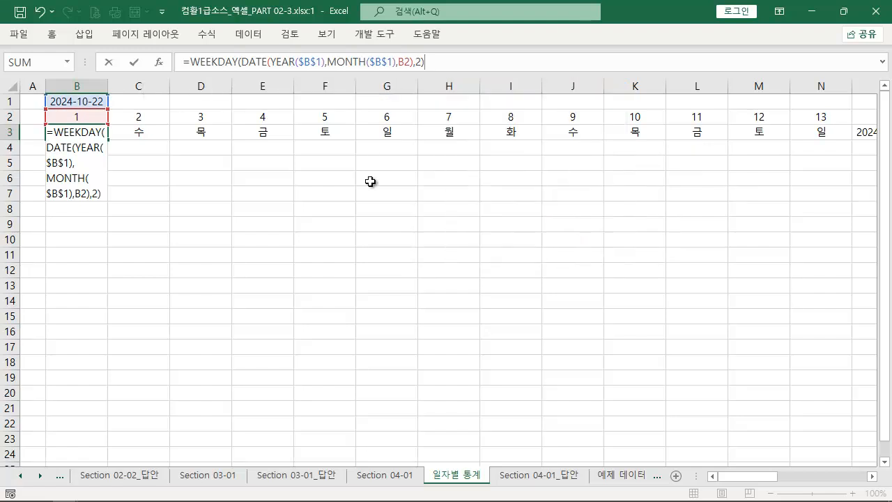
pyautogui.press('Return')
# Change the date in B1 to 2024-09-22
pyautogui.doubleClick(67, 102)
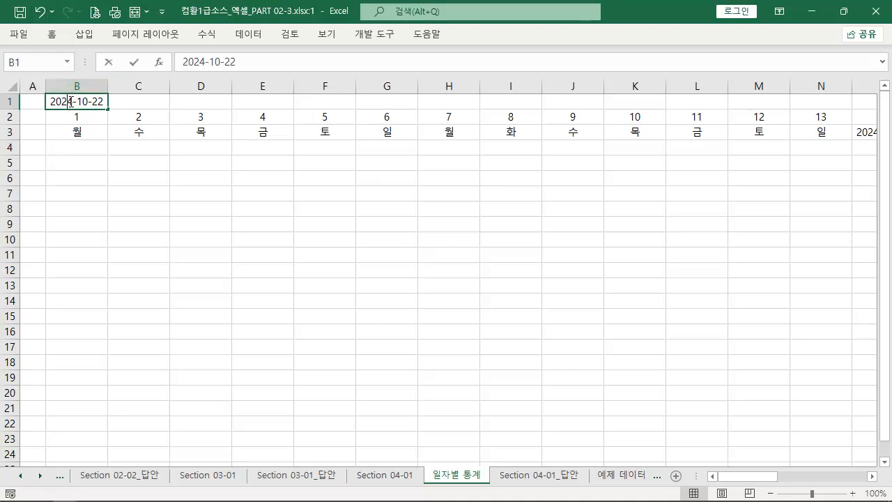
pyautogui.doubleClick(80, 101)
pyautogui.write('9')
pyautogui.press('Return')
# Compare the weekday in B3 with September 2024 in the system calendar
pyautogui.click(81, 129)
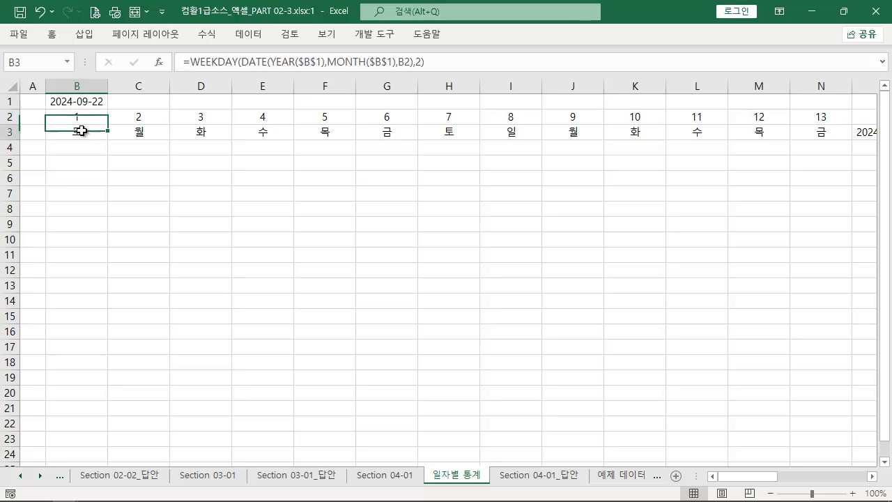
pyautogui.click(829, 491)
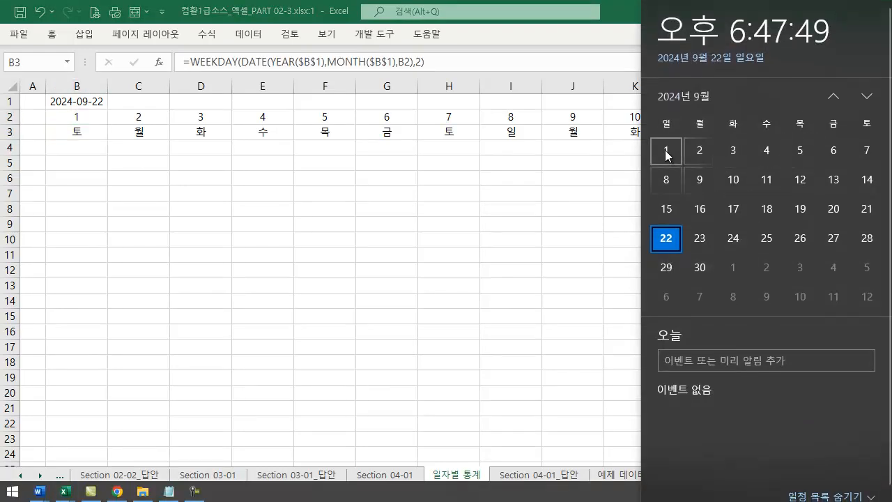
pyautogui.click(94, 148)
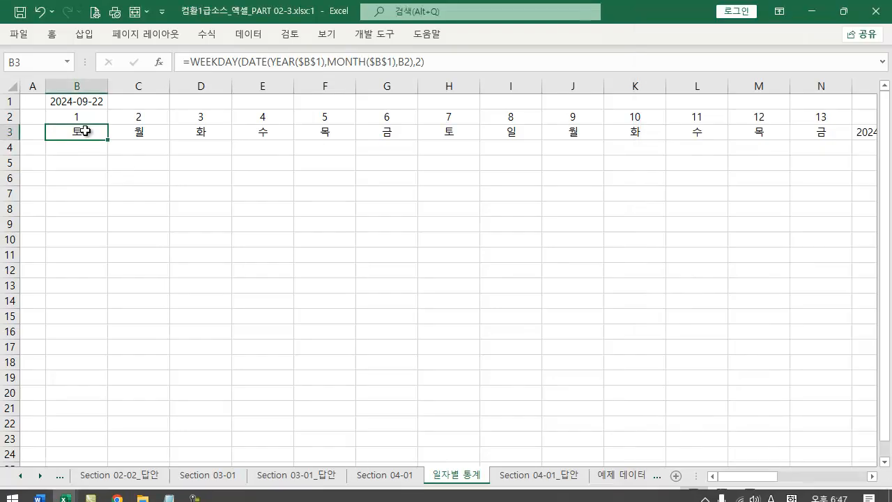
# Check the cell format settings of the weekdays in B3:N3
pyautogui.moveTo(84, 131); pyautogui.dragTo(822, 134)
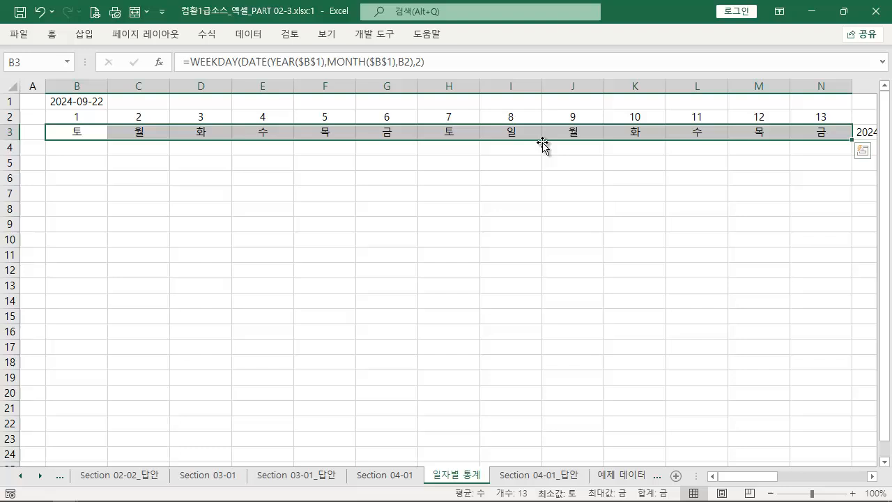
pyautogui.rightClick(141, 133)
pyautogui.click(221, 410)
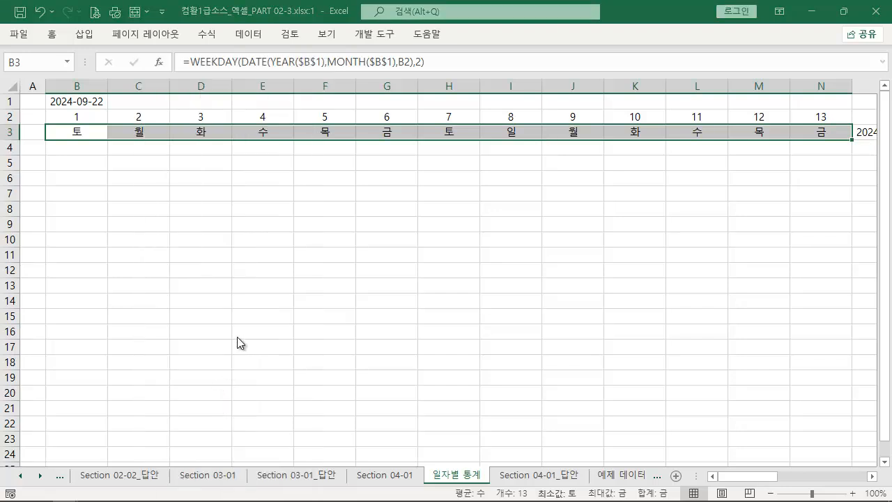
pyautogui.click(369, 120)
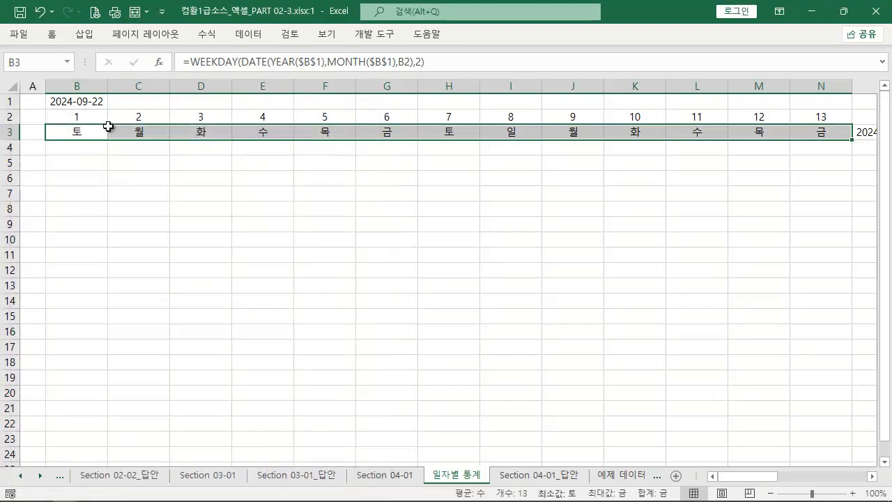
# Change the return_type of the WEEKDAY formula in B3 to 1 and fill the formula across to AF3
pyautogui.click(77, 143)
pyautogui.click(75, 131)
pyautogui.doubleClick(88, 132)
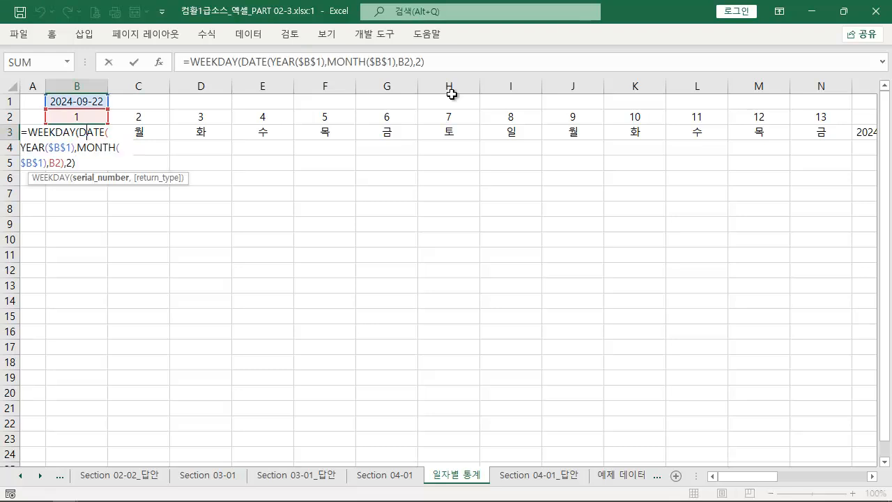
pyautogui.click(415, 63)
pyautogui.press('Right')
pyautogui.hotkey('shift', 'Right')
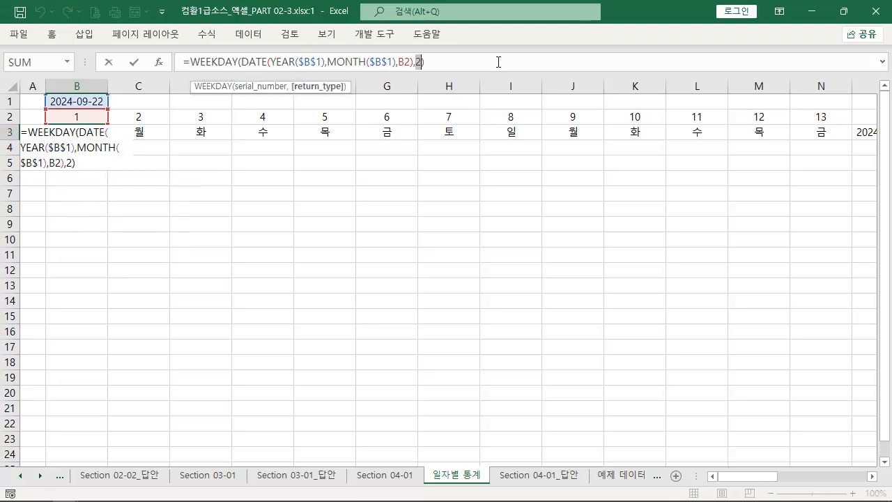
pyautogui.write('1')
pyautogui.press('Return')
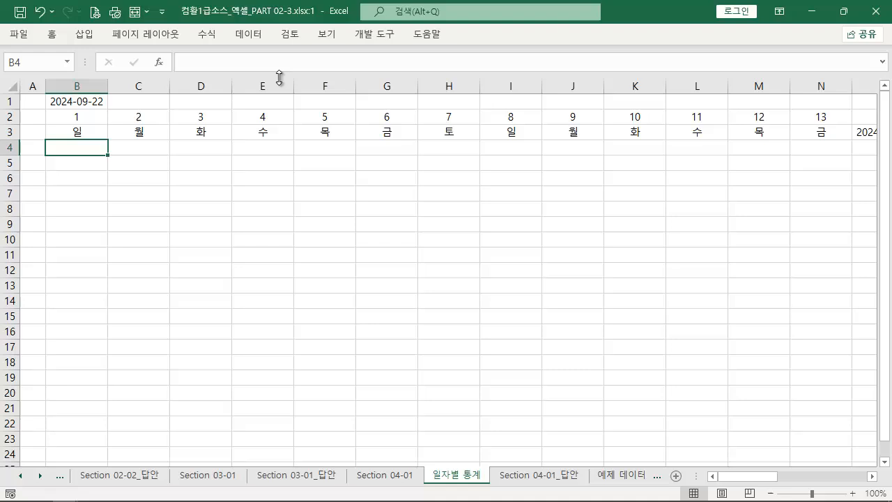
pyautogui.click(81, 135)
pyautogui.moveTo(107, 139); pyautogui.dragTo(819, 136)
# Set the width of columns B through AF to 4
pyautogui.click(793, 85)
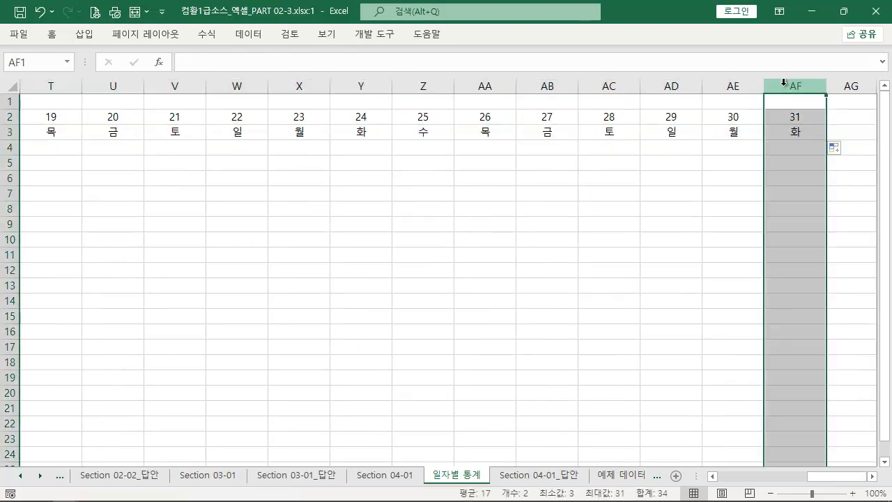
pyautogui.hotkey('ctrl', 'shift', 'Left')
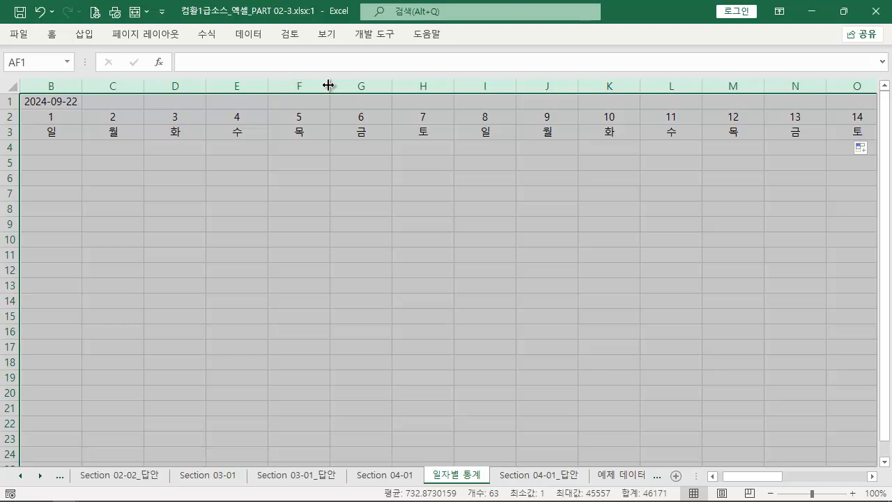
pyautogui.doubleClick(326, 82)
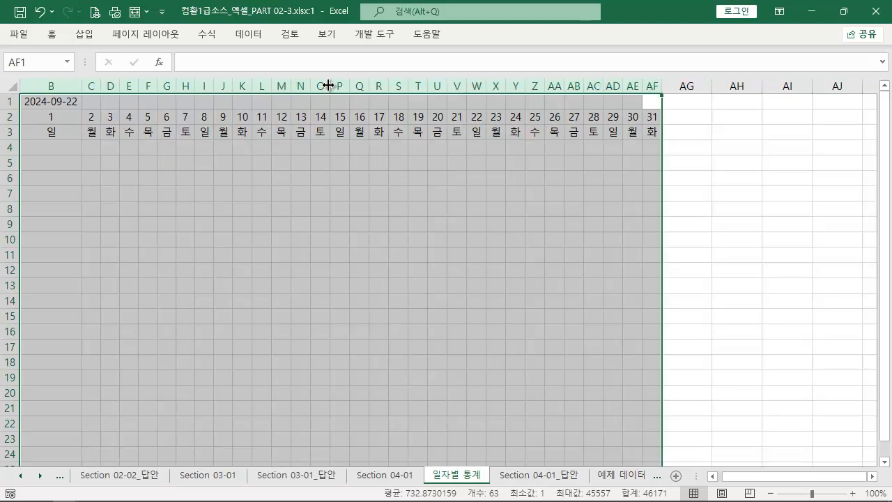
pyautogui.rightClick(283, 176)
pyautogui.click(357, 373)
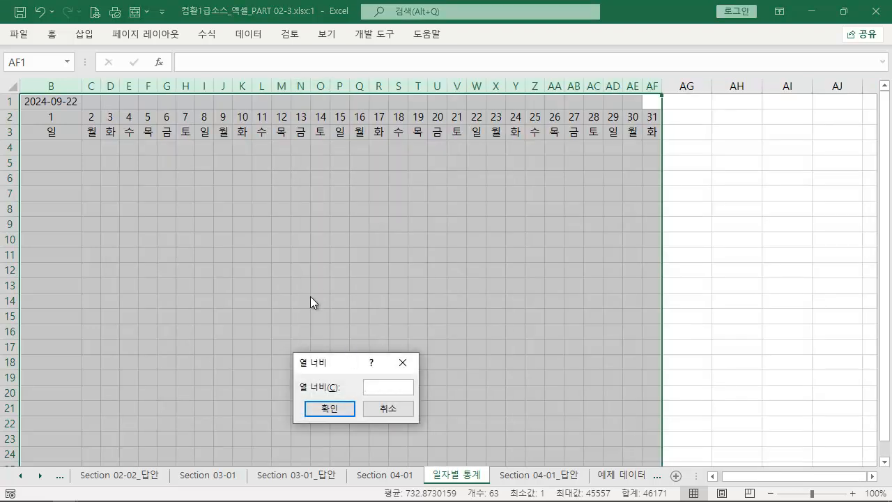
pyautogui.write('4')
pyautogui.press('Return')
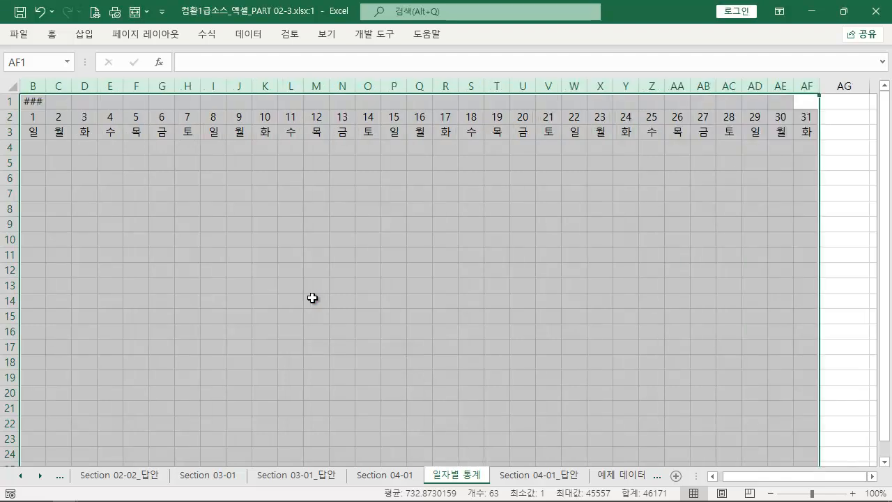
# Try merging and centering B1:D1 to fit the date, and undo the merge
pyautogui.click(59, 179)
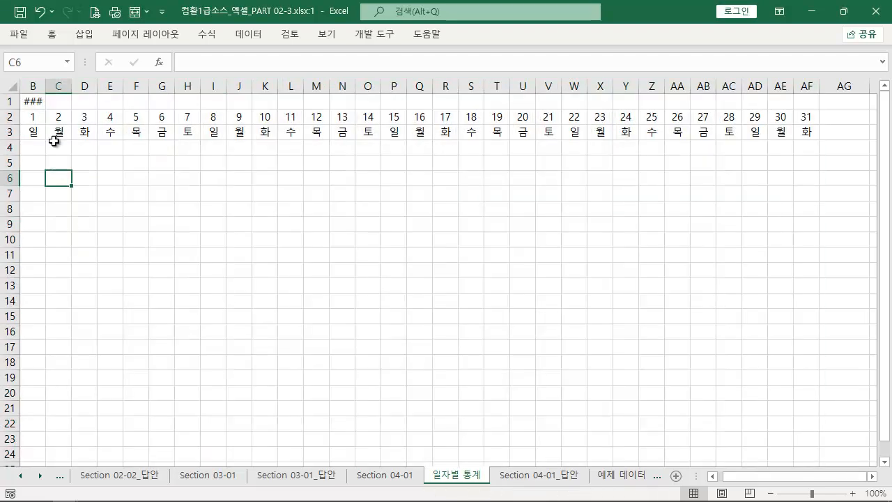
pyautogui.moveTo(35, 101); pyautogui.dragTo(95, 100)
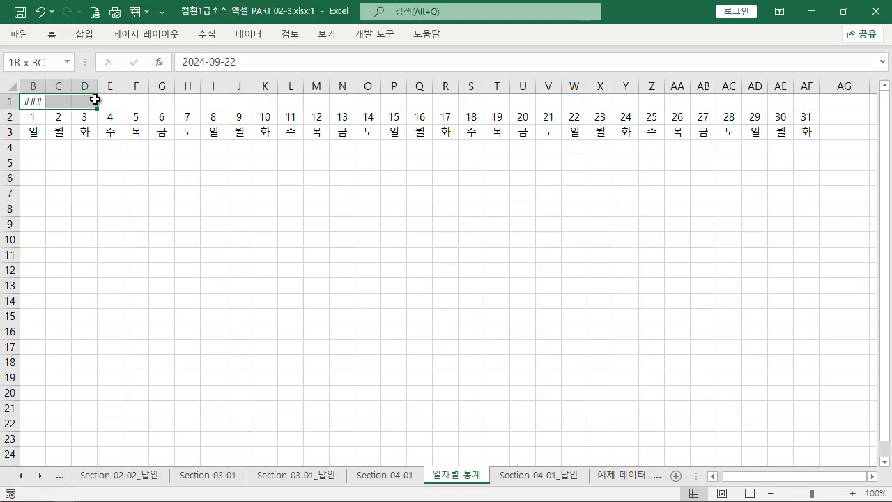
pyautogui.click(50, 35)
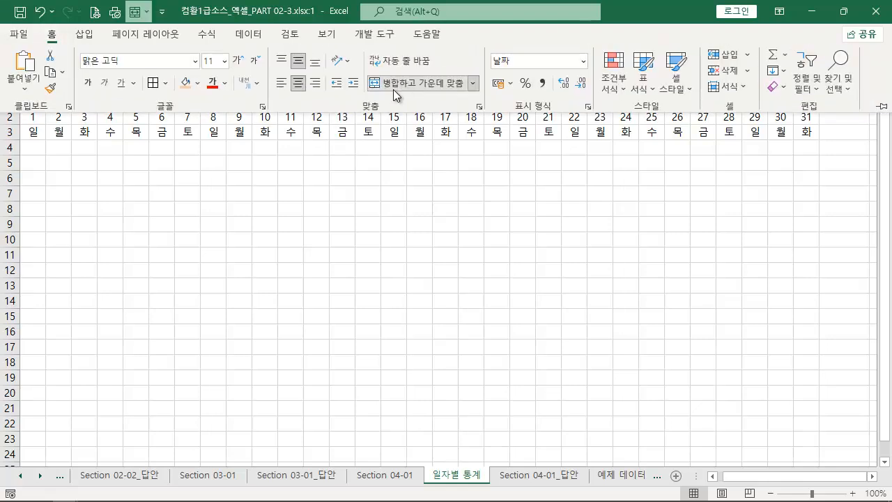
pyautogui.click(156, 207)
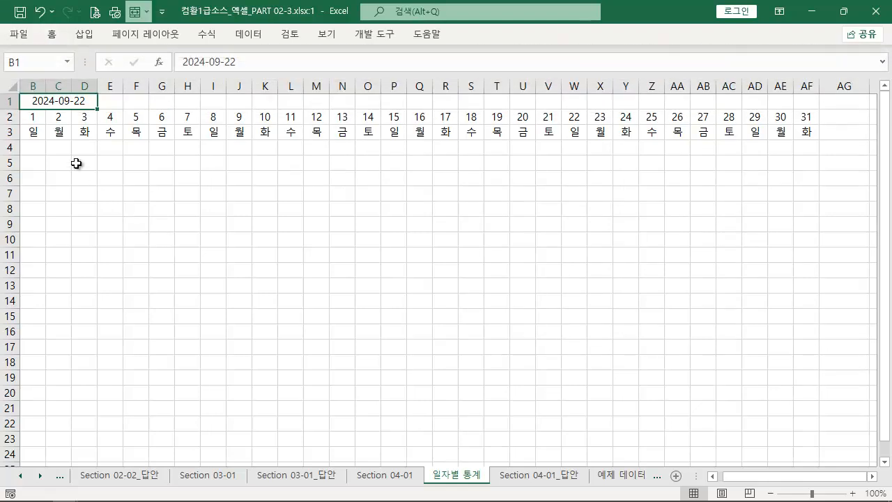
pyautogui.hotkey('ctrl', 'z')
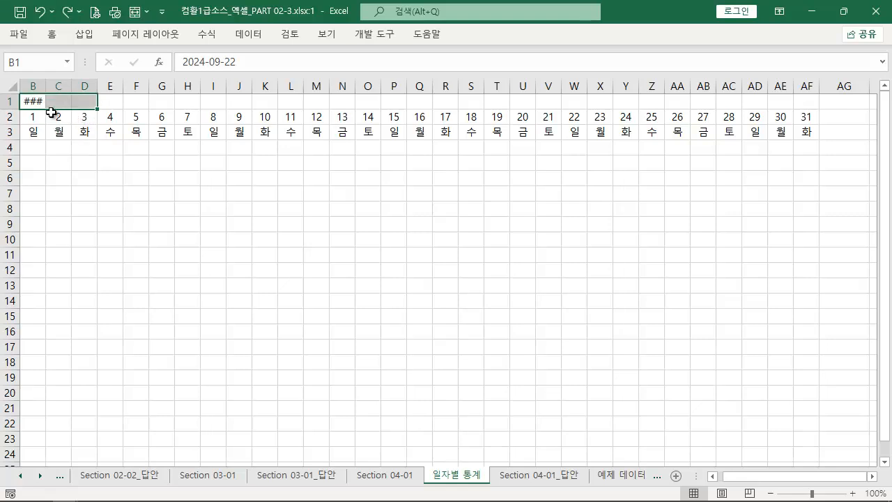
# Apply the custom number format mm to the date in B1
pyautogui.click(36, 98)
pyautogui.rightClick(39, 91)
pyautogui.click(36, 99)
pyautogui.rightClick(35, 100)
pyautogui.click(119, 399)
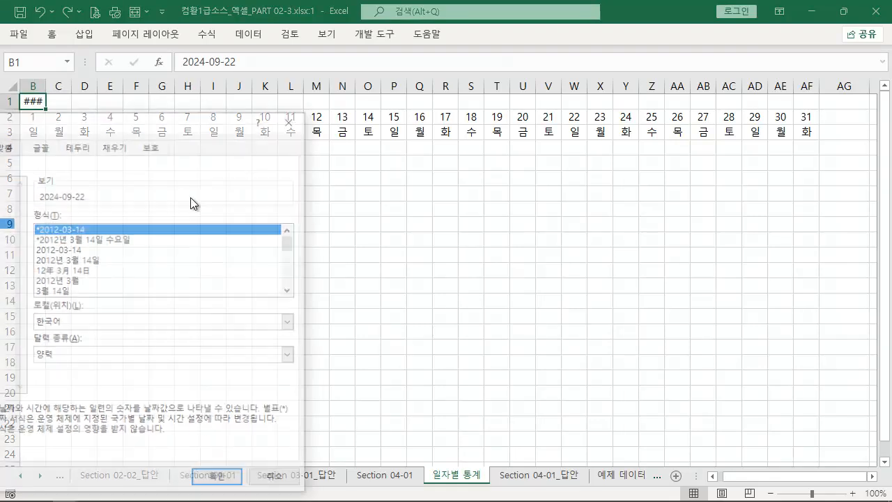
pyautogui.moveTo(152, 116); pyautogui.dragTo(389, 65)
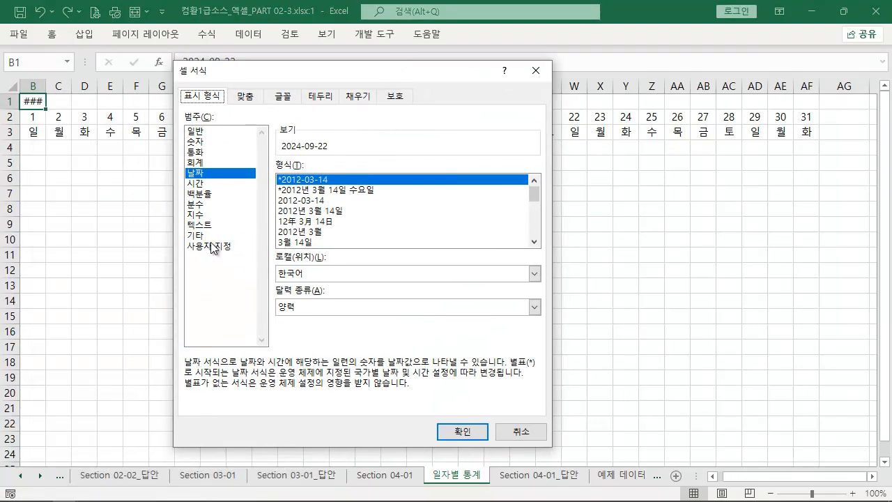
pyautogui.click(213, 247)
pyautogui.moveTo(271, 179); pyautogui.dragTo(133, 177)
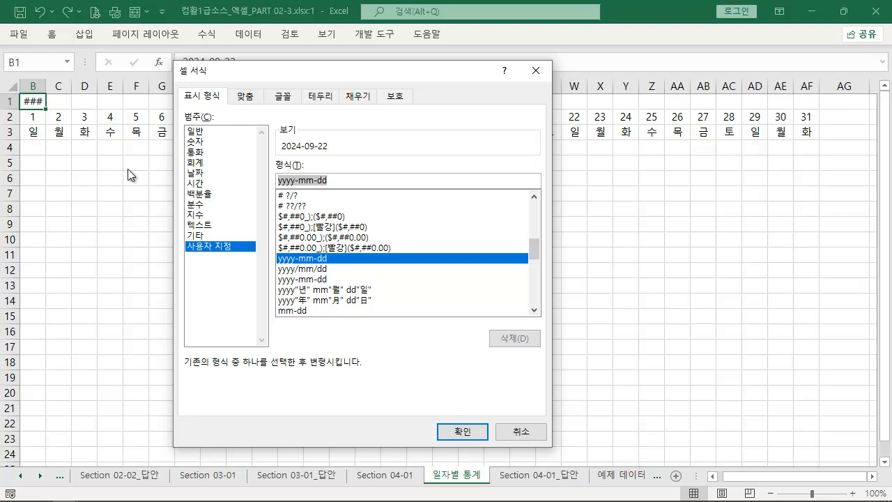
pyautogui.write('MM')
pyautogui.press('Return')
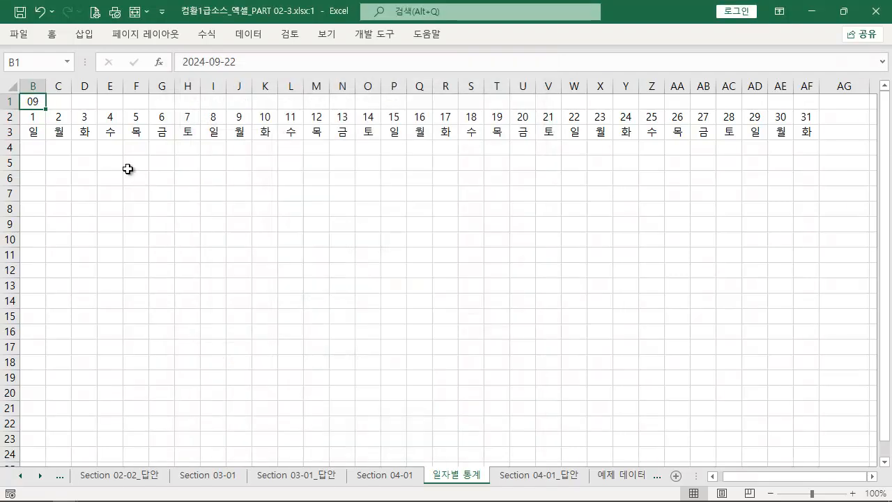
# Change the custom number format of B1 to m" 월"
pyautogui.rightClick(37, 101)
pyautogui.click(140, 401)
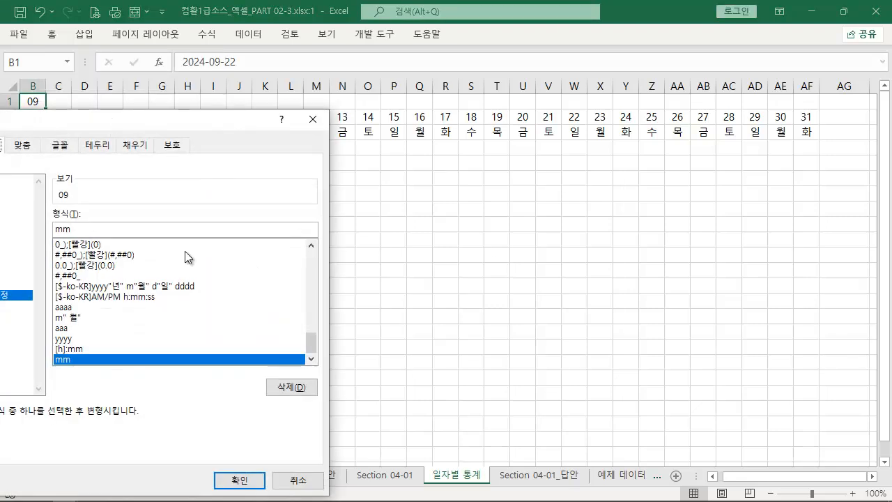
pyautogui.moveTo(166, 123); pyautogui.dragTo(468, 111)
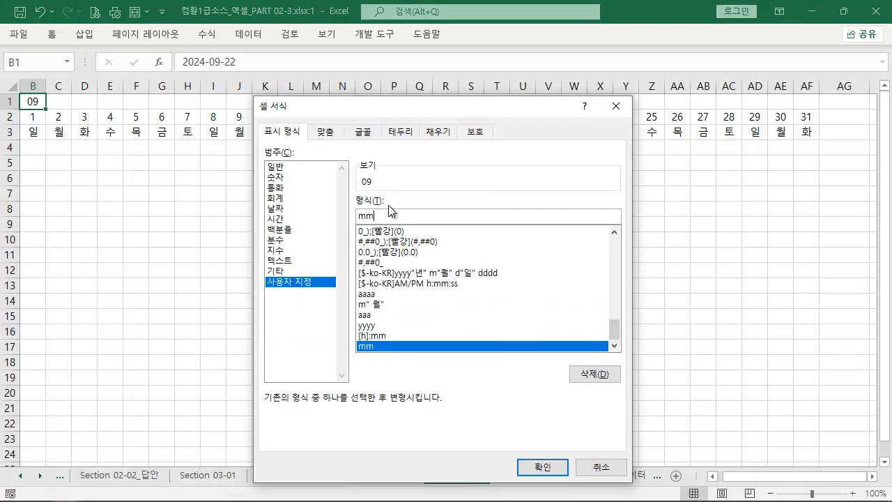
pyautogui.press('BackSpace')
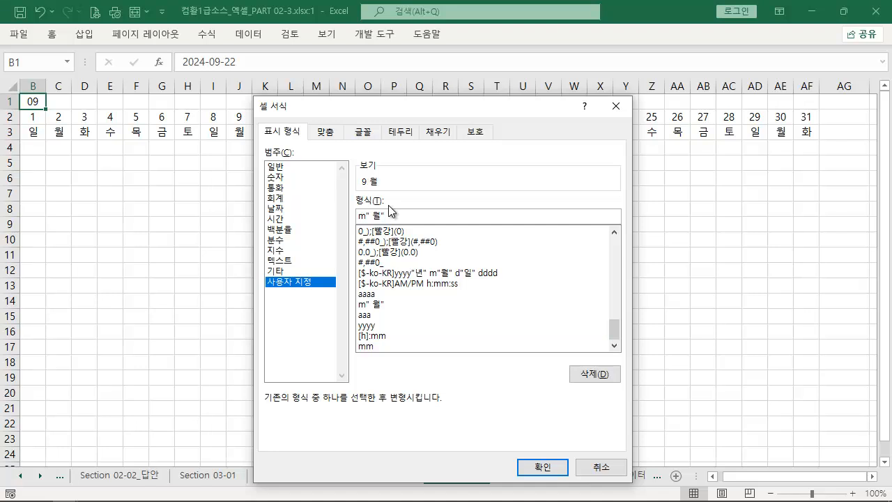
pyautogui.press('Return')
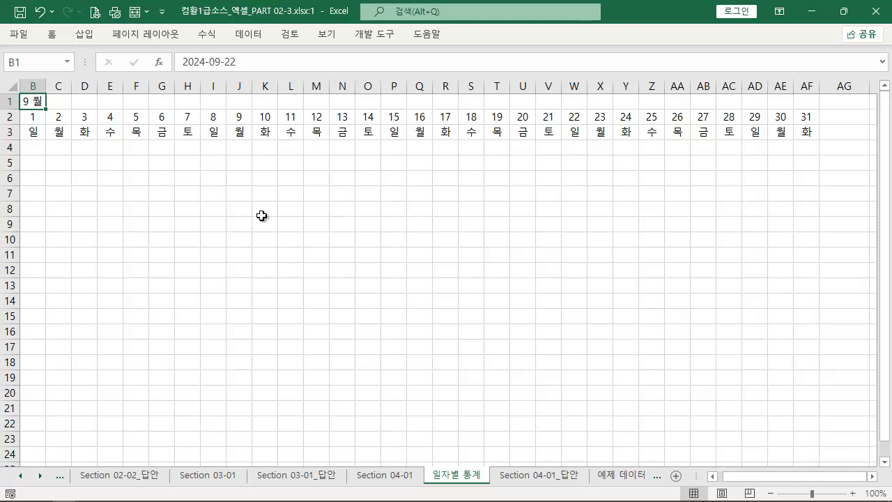
pyautogui.click(111, 206)
pyautogui.moveTo(25, 116); pyautogui.dragTo(805, 126)
pyautogui.moveTo(30, 131); pyautogui.dragTo(808, 131)
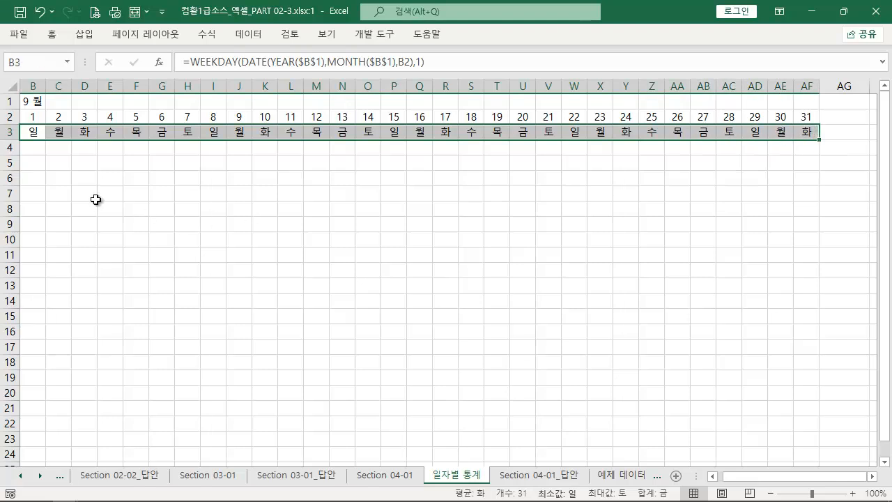
# Change the month of the date in B1 to 10 to test the weekday row
pyautogui.click(95, 199)
pyautogui.doubleClick(31, 101)
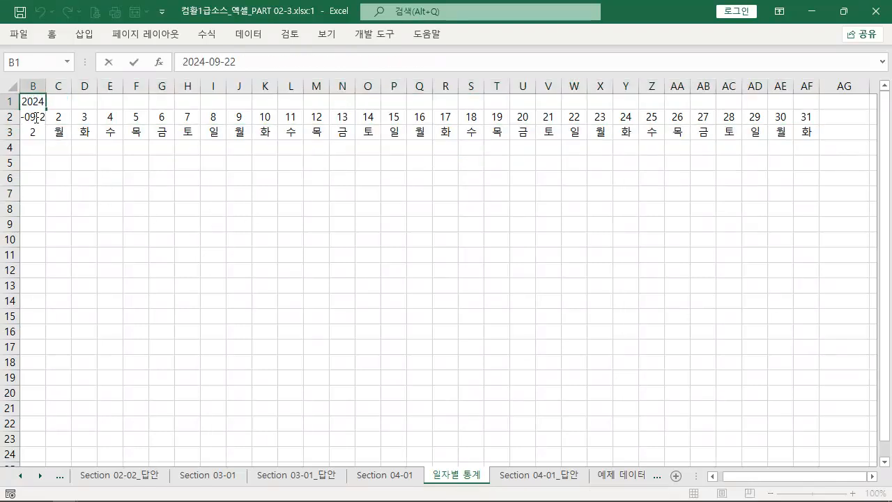
pyautogui.moveTo(25, 117); pyautogui.dragTo(29, 117)
pyautogui.write('10')
pyautogui.press('Return')
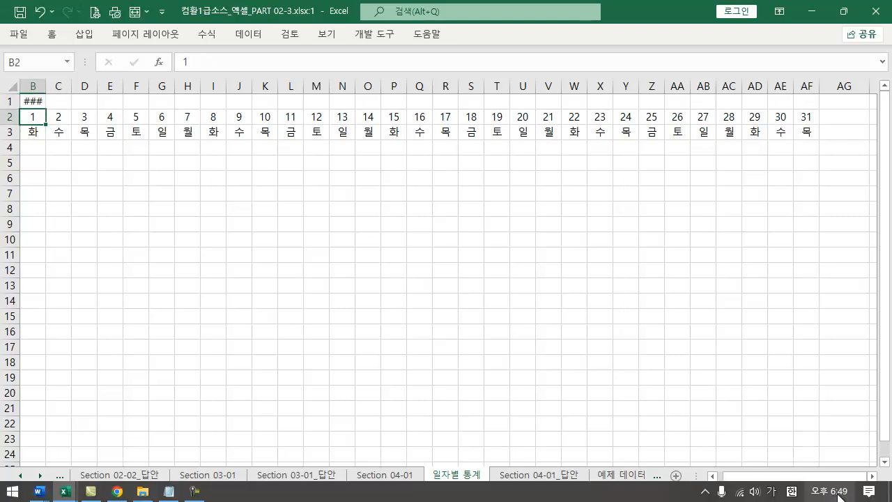
# Compare the weekday row with October 2024 in the system calendar, and undo the month change in B1
pyautogui.click(851, 494)
pyautogui.click(867, 97)
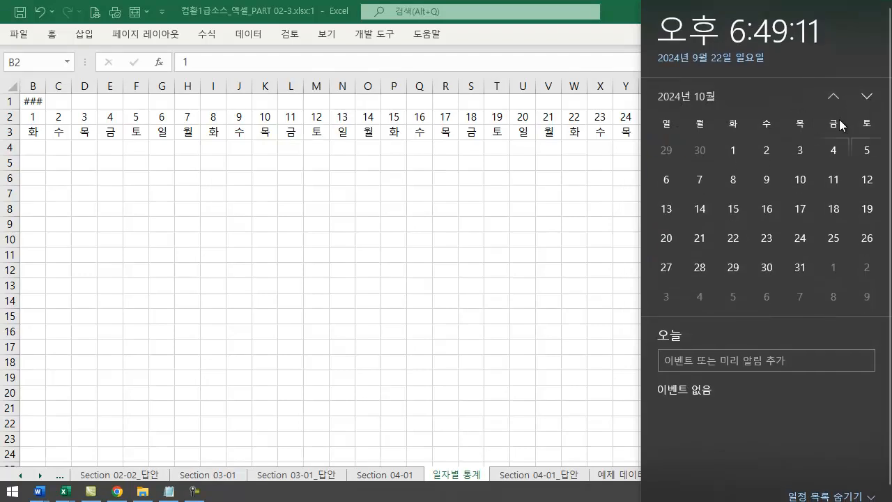
pyautogui.click(175, 180)
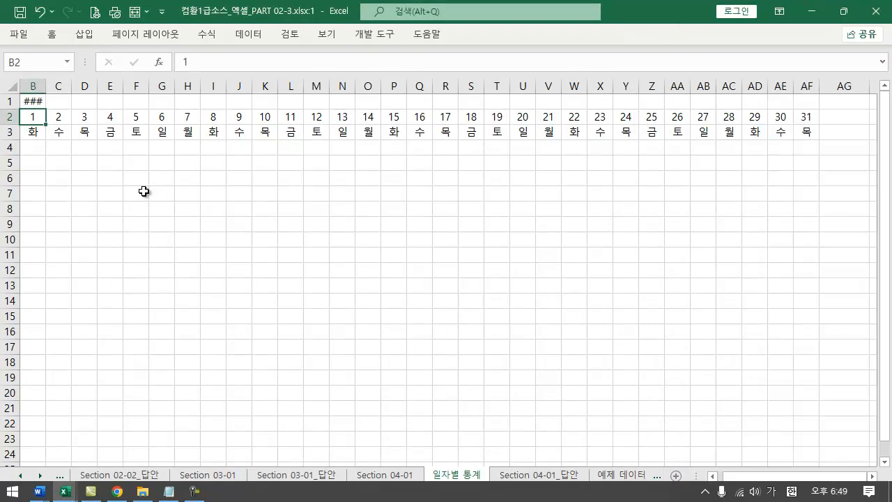
pyautogui.hotkey('ctrl', 'z')
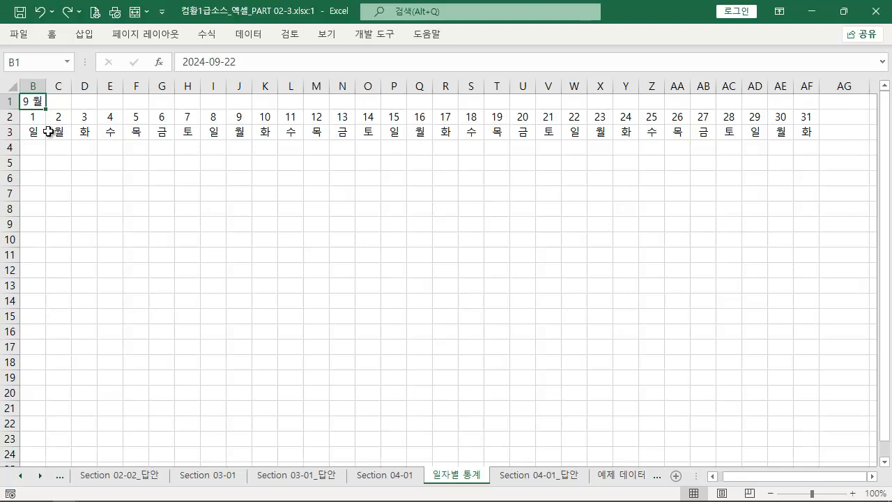
# Widen column B slightly so the month label in B1 has more room
pyautogui.click(38, 137)
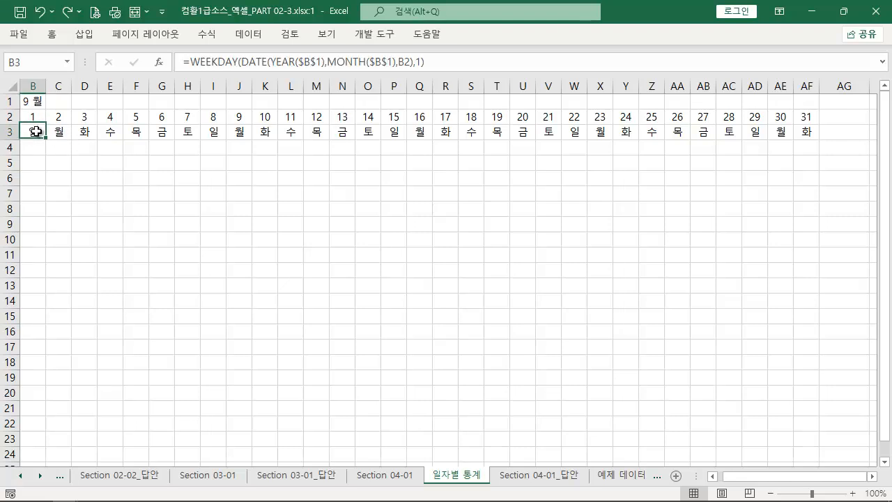
pyautogui.moveTo(46, 86); pyautogui.dragTo(50, 85)
pyautogui.moveTo(46, 133); pyautogui.dragTo(450, 135)
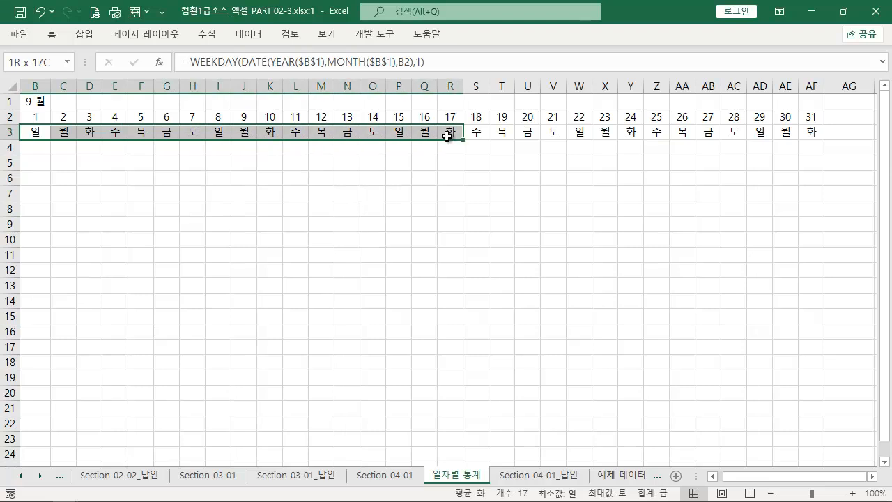
# Copy the full WEEKDAY formula text from B3 without changing the cell
pyautogui.click(40, 131)
pyautogui.click(436, 62)
pyautogui.moveTo(436, 62); pyautogui.dragTo(48, 32)
pyautogui.hotkey('ctrl', 'c')
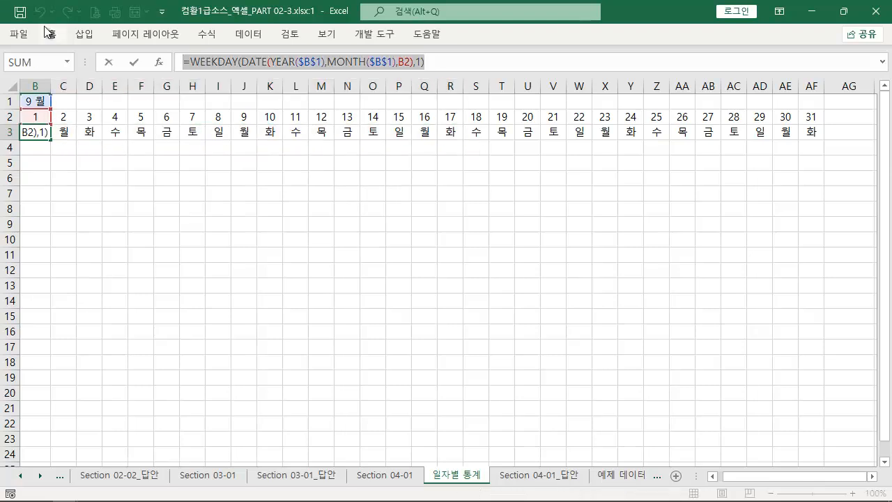
pyautogui.press('Escape')
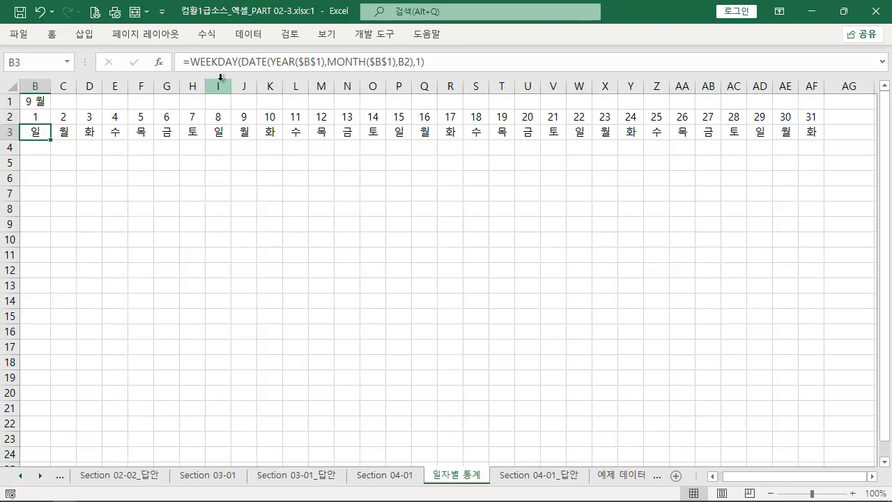
pyautogui.moveTo(184, 69); pyautogui.dragTo(437, 69)
pyautogui.moveTo(21, 123)
pyautogui.mouseDown()
pyautogui.moveTo(561, 147)
pyautogui.moveTo(815, 148)
pyautogui.moveTo(827, 140)
pyautogui.mouseUp()
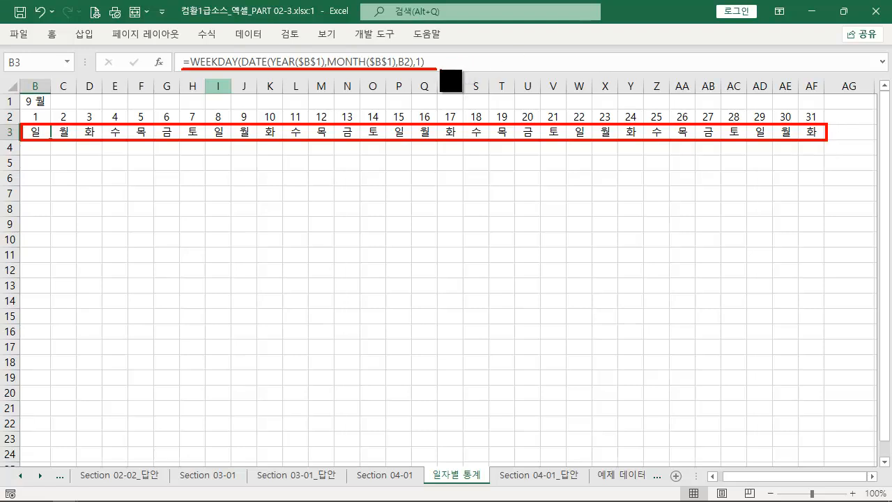
pyautogui.moveTo(419, 81); pyautogui.dragTo(452, 132)
pyautogui.press('Escape')
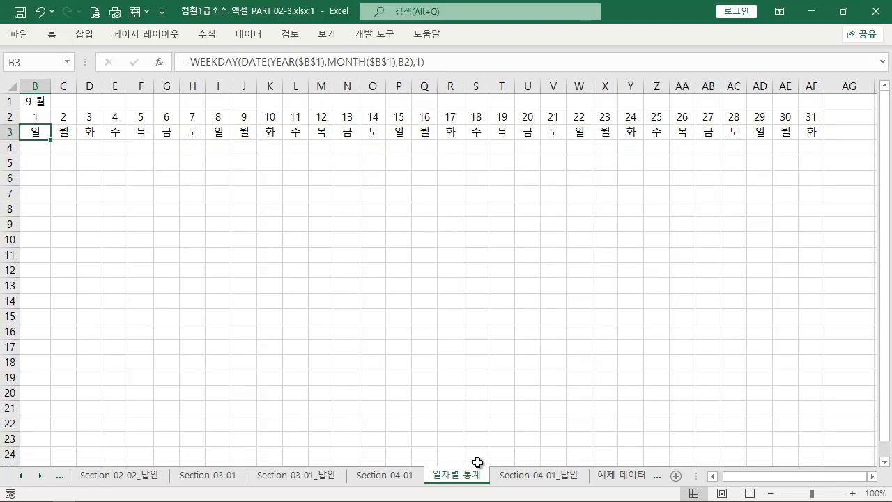
# On the Section 04-01 sheet, duplicate the red WEEKDAY label below itself and replace its text with =WEEKDAY(DATE(YEAR($B$1),MONTH($B$1),B2),1)
pyautogui.click(398, 474)
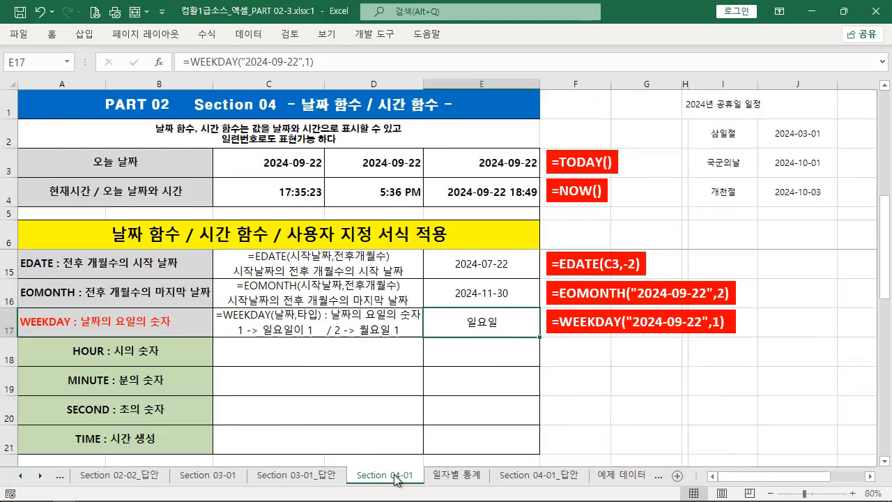
pyautogui.click(605, 332)
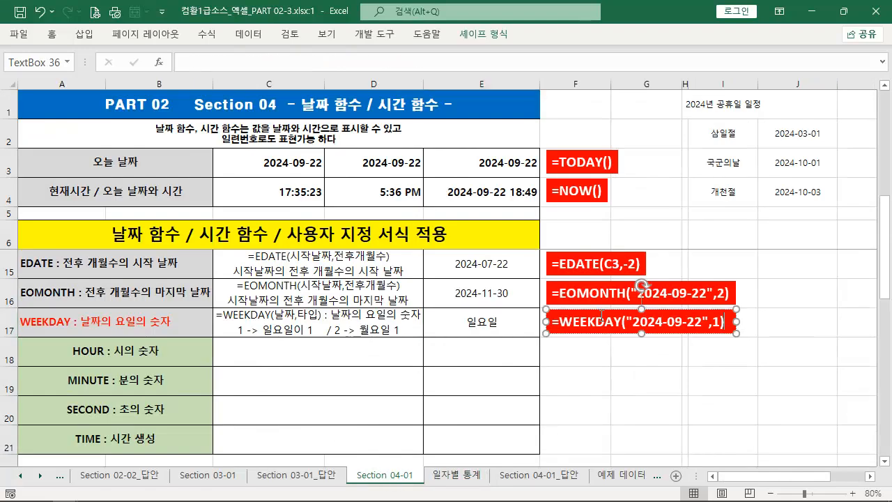
pyautogui.moveTo(600, 311); pyautogui.dragTo(594, 339)
pyautogui.moveTo(729, 354); pyautogui.dragTo(264, 337)
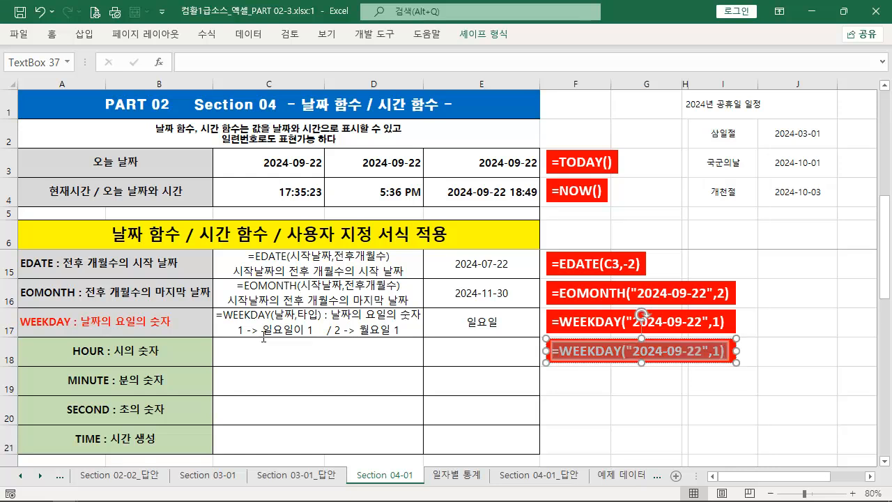
pyautogui.hotkey('ctrl', 'v')
pyautogui.moveTo(631, 339)
pyautogui.mouseDown()
pyautogui.moveTo(611, 334)
pyautogui.moveTo(631, 336)
pyautogui.mouseUp()
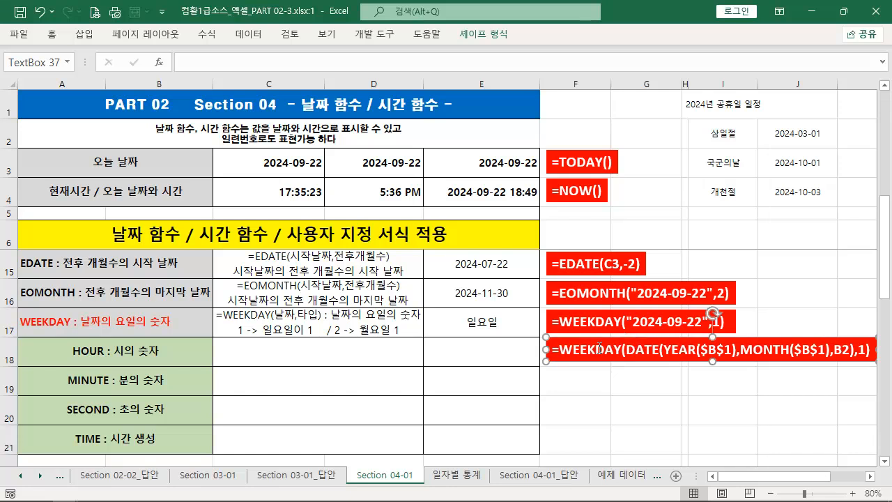
# On the 일자별 통계 sheet, insert blank cells at B2:B15 and shift the existing cells right
pyautogui.click(465, 479)
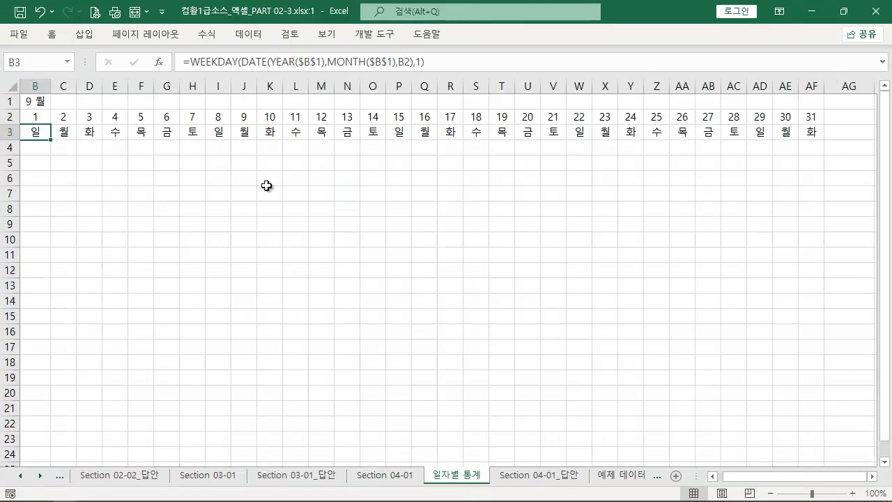
pyautogui.moveTo(49, 114); pyautogui.dragTo(799, 135)
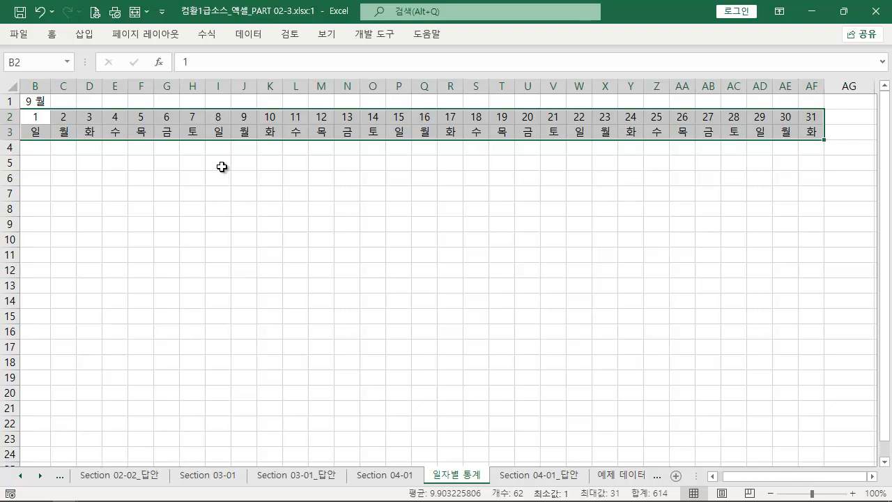
pyautogui.moveTo(193, 117); pyautogui.dragTo(193, 301)
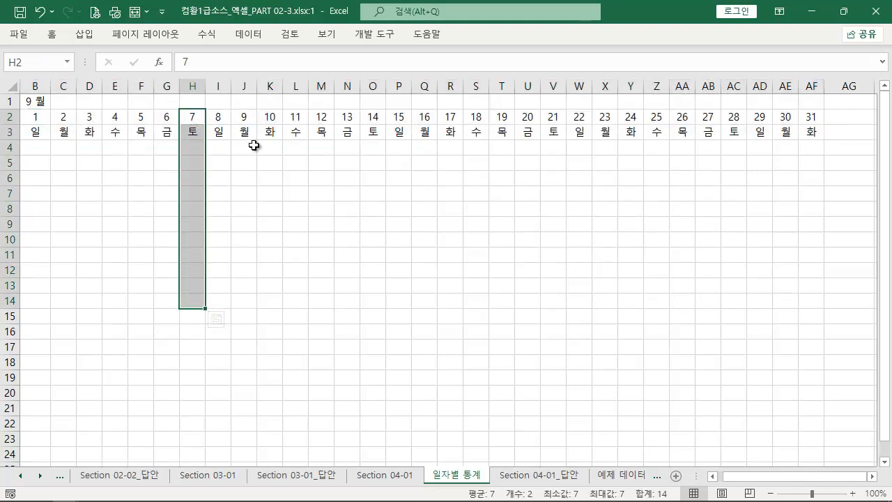
pyautogui.moveTo(223, 117); pyautogui.dragTo(220, 323)
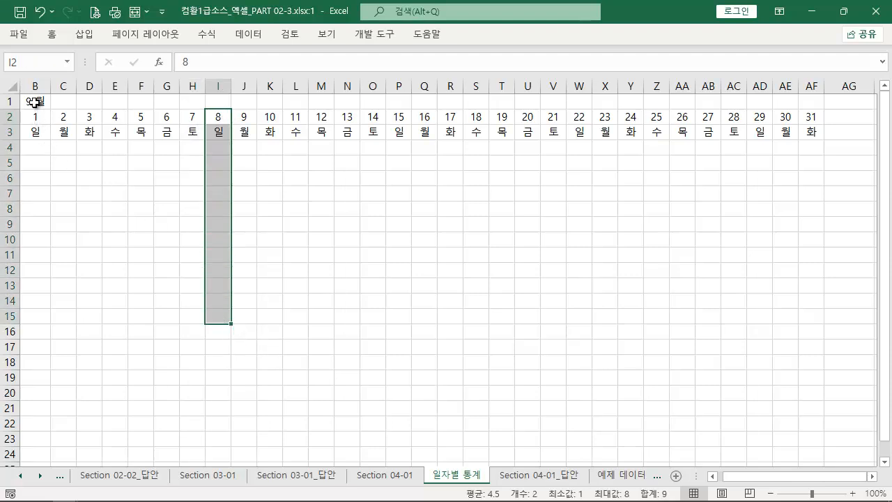
pyautogui.moveTo(35, 120); pyautogui.dragTo(26, 313)
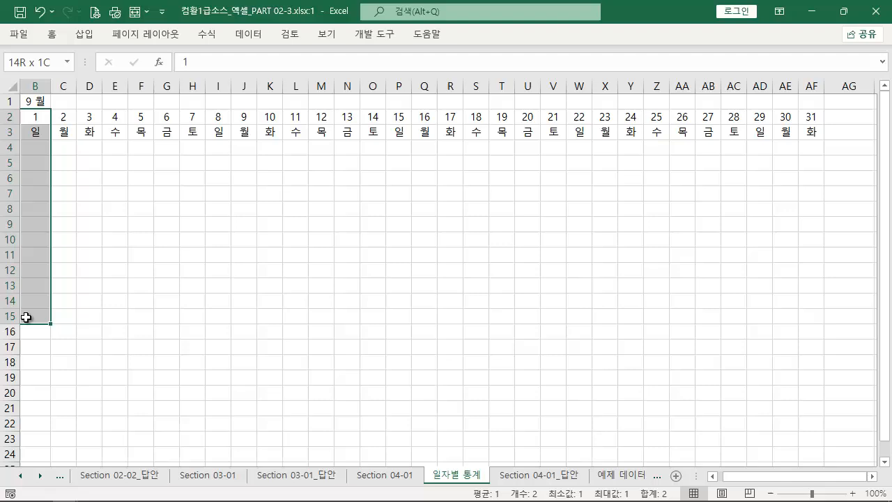
pyautogui.rightClick(40, 277)
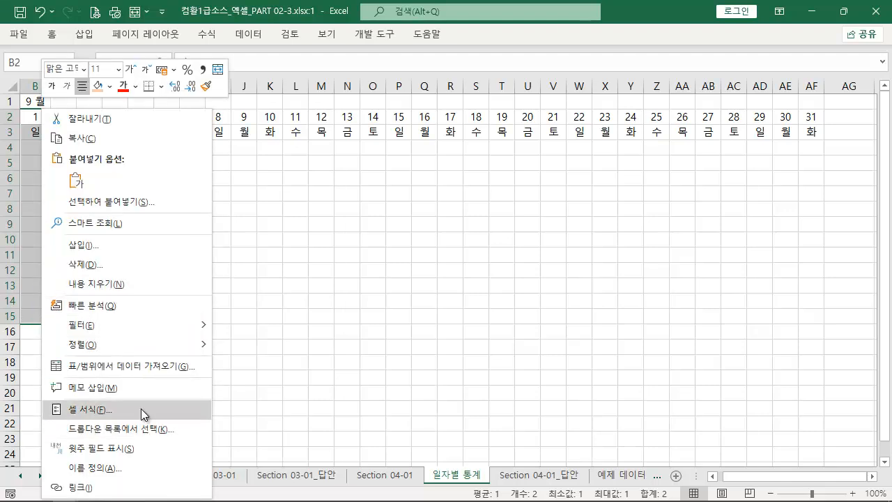
pyautogui.click(101, 249)
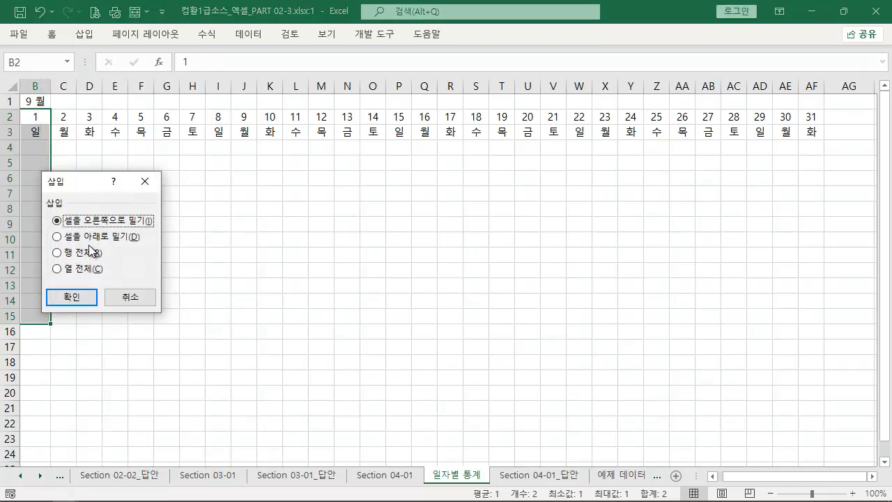
pyautogui.click(86, 301)
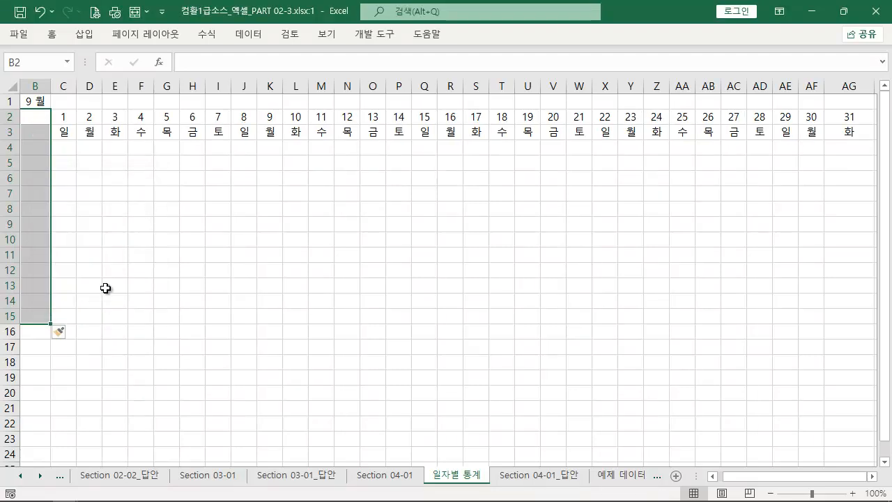
pyautogui.click(192, 255)
# Copy the 이름 column E2:E8 from the 예제 데이터 sheet to B3 of 일자별 통계, and widen column B to fit the names
pyautogui.click(627, 477)
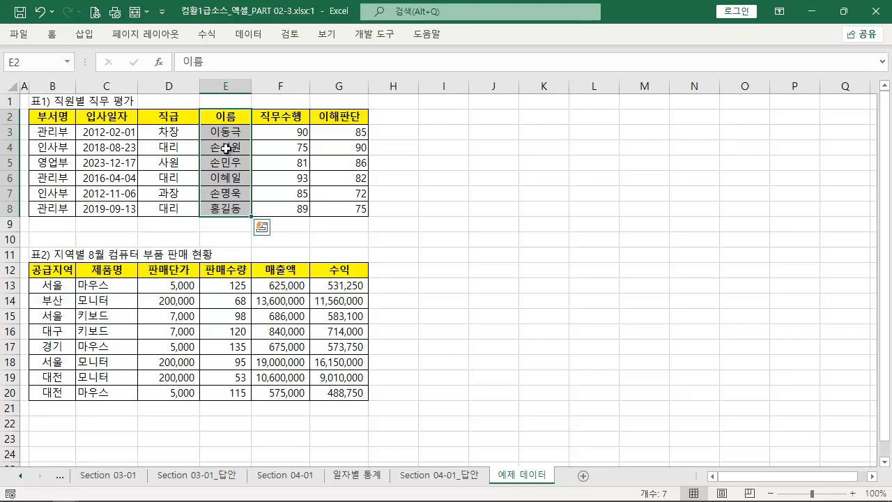
pyautogui.hotkey('ctrl', 'c')
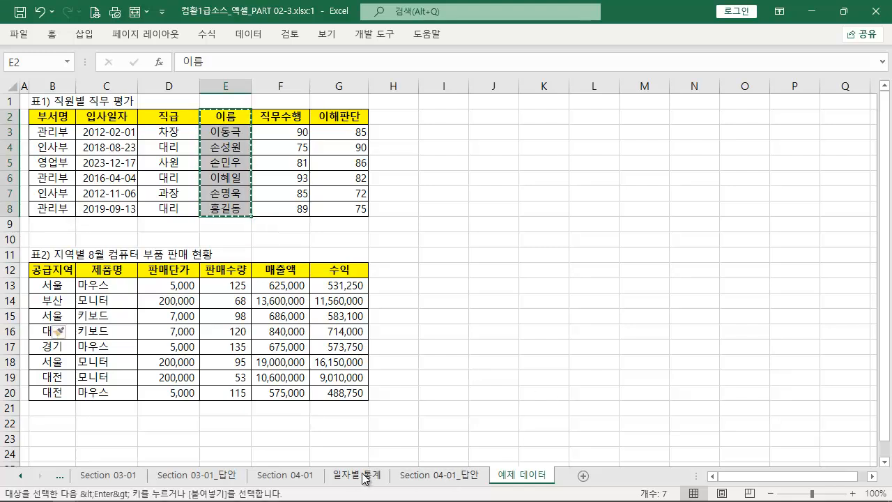
pyautogui.click(357, 475)
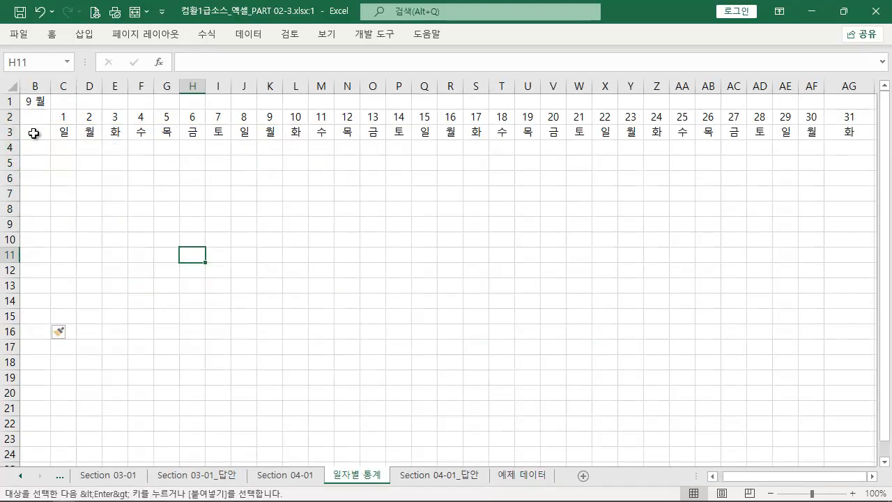
pyautogui.click(34, 133)
pyautogui.hotkey('ctrl', 'v')
pyautogui.moveTo(51, 87); pyautogui.dragTo(60, 92)
pyautogui.click(122, 223)
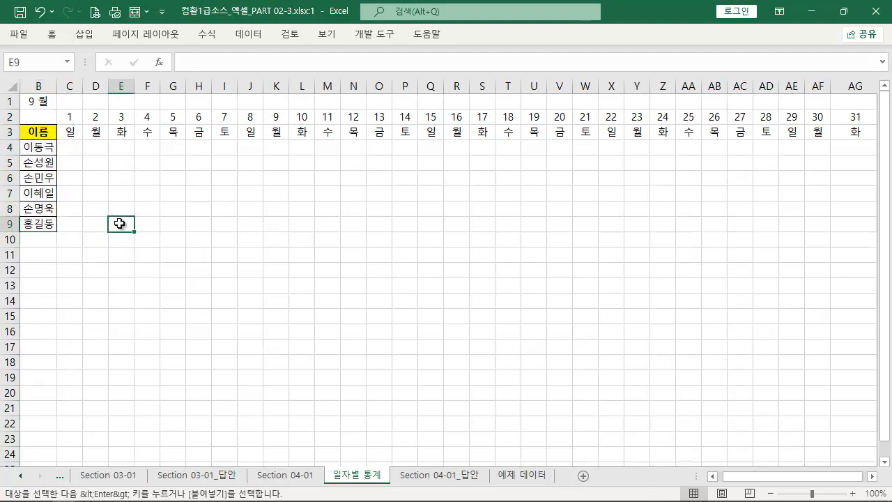
# Enter the heading 일자 in B2
pyautogui.click(42, 118)
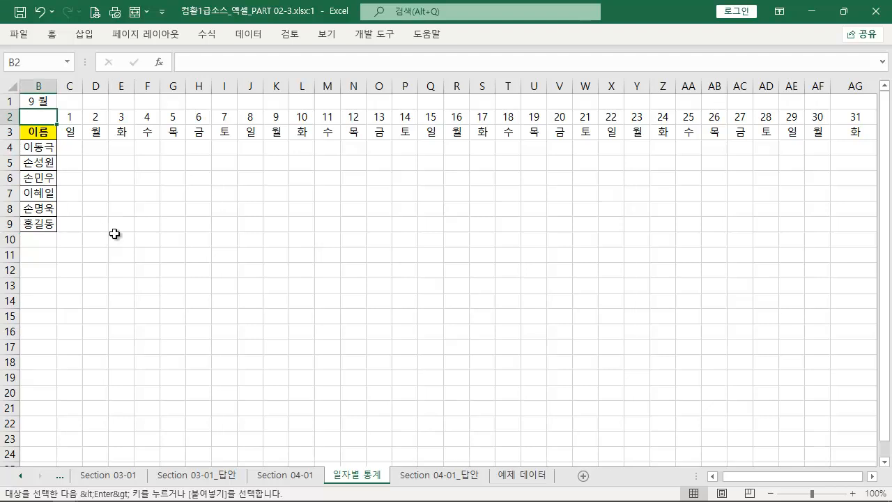
pyautogui.write('구')
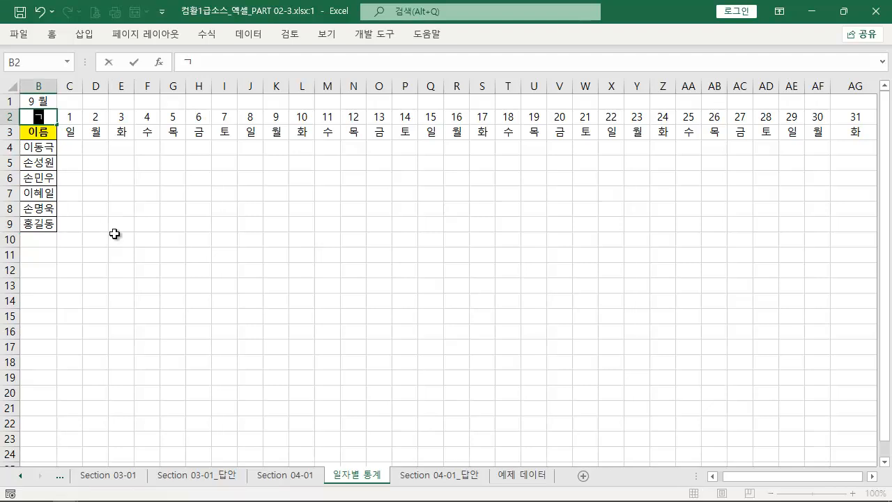
pyautogui.write('일자')
pyautogui.press('Return')
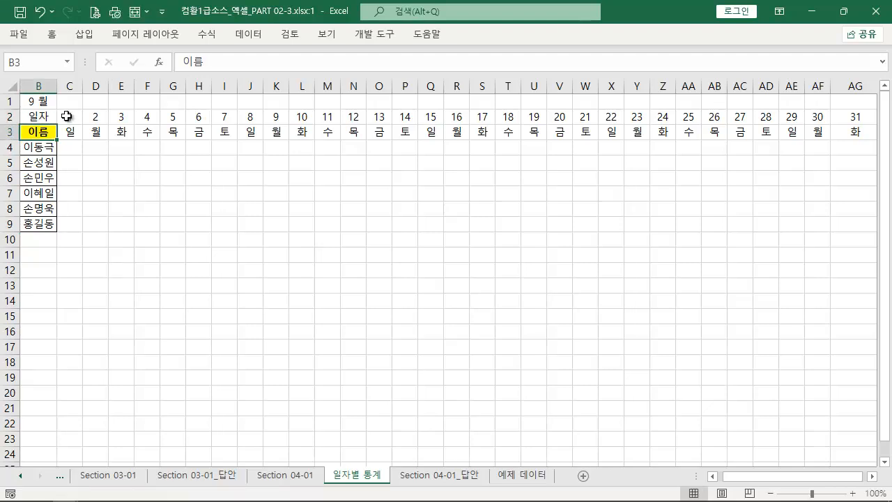
# Apply all borders to the table range B2:AG9
pyautogui.moveTo(39, 117); pyautogui.dragTo(832, 229)
pyautogui.click(52, 33)
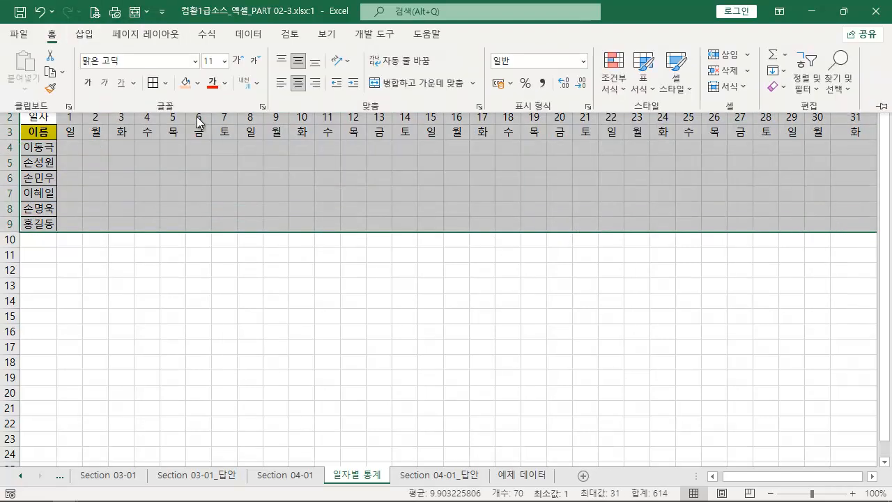
pyautogui.click(154, 83)
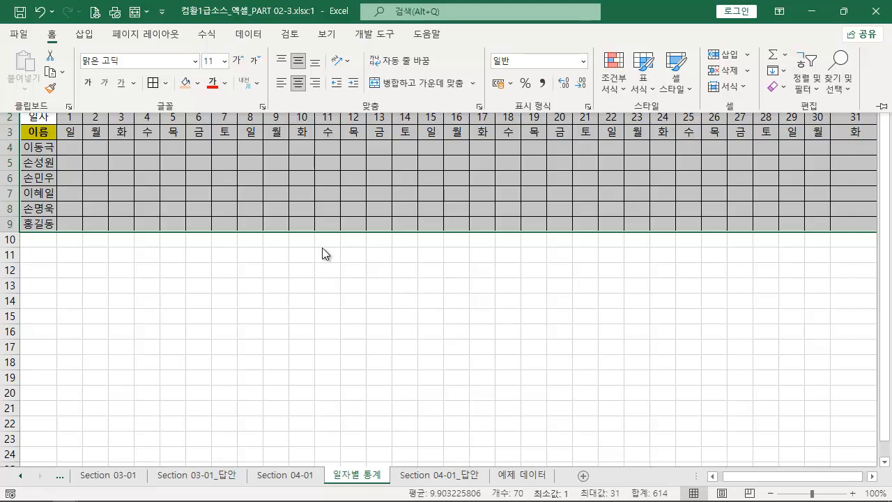
pyautogui.click(588, 285)
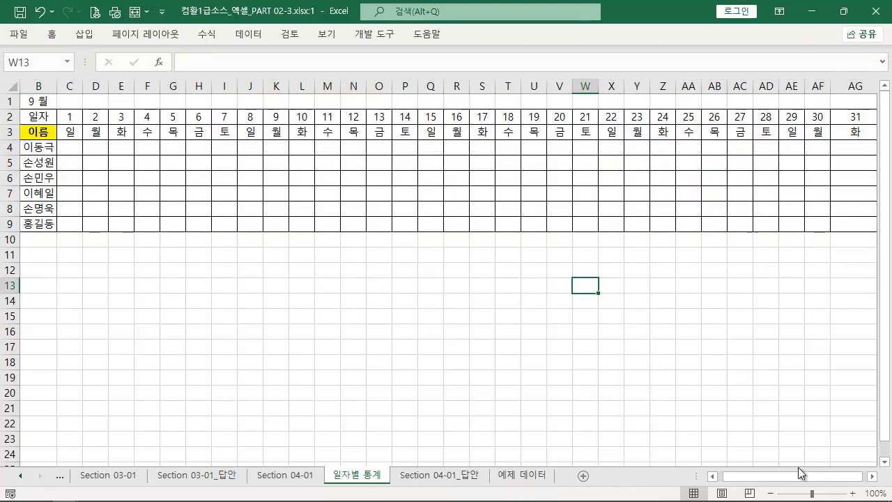
# Narrow column AG to match the other day columns, and shrink column A so the whole table fits in view
pyautogui.moveTo(796, 479); pyautogui.dragTo(805, 478)
pyautogui.moveTo(842, 87); pyautogui.dragTo(818, 87)
pyautogui.moveTo(820, 478); pyautogui.dragTo(811, 478)
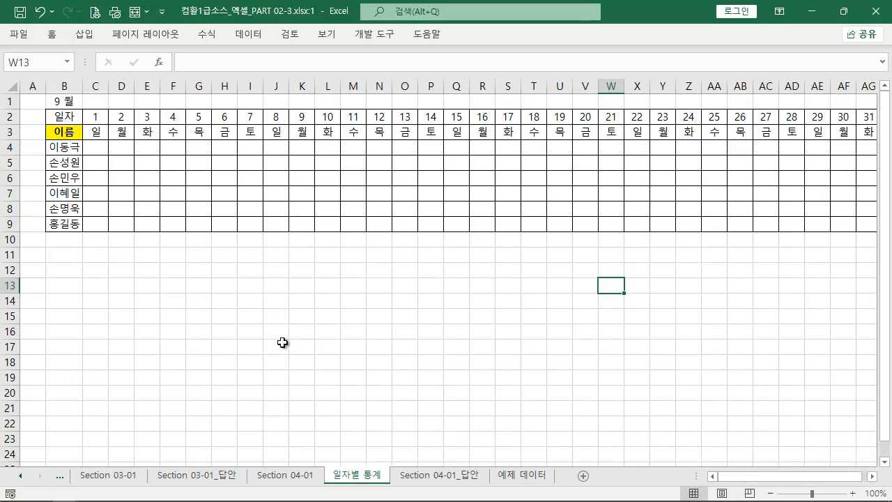
pyautogui.click(130, 301)
pyautogui.moveTo(48, 86); pyautogui.dragTo(32, 85)
pyautogui.click(211, 276)
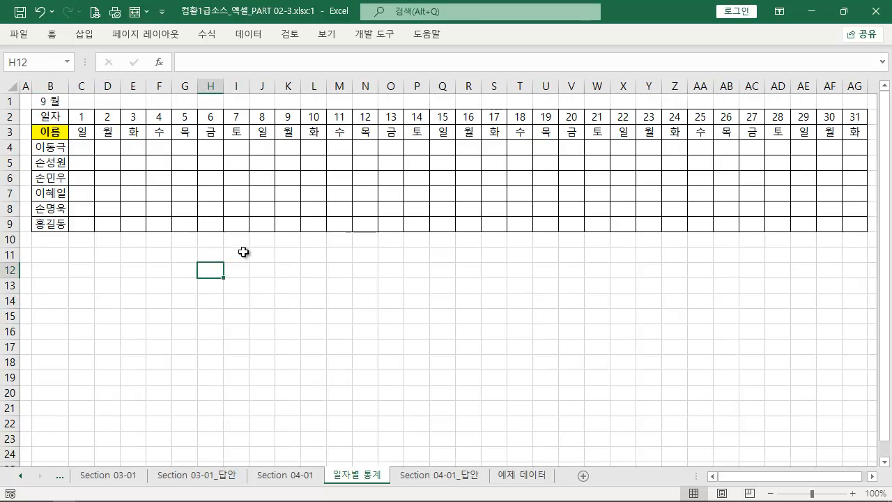
# Return to the Section 04-01 sheet, compare its WEEKDAY row with the 일자별 통계 table, and select the HOUR description cell C18
pyautogui.click(306, 481)
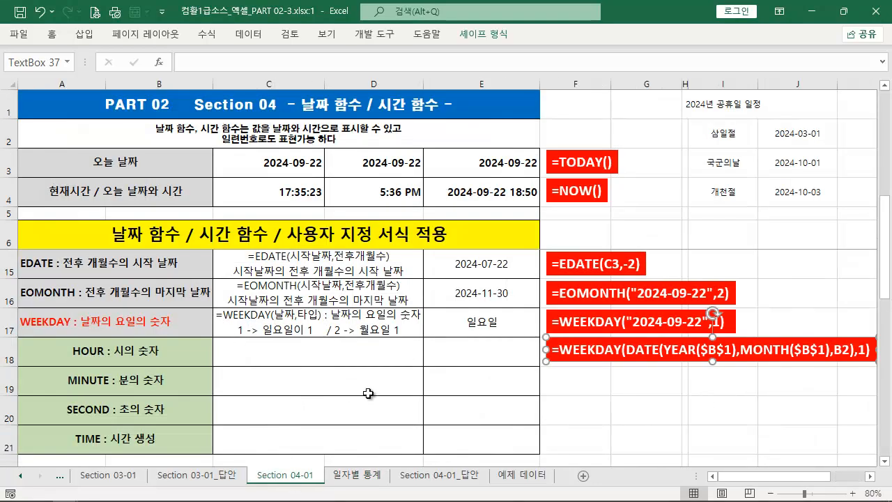
pyautogui.click(165, 329)
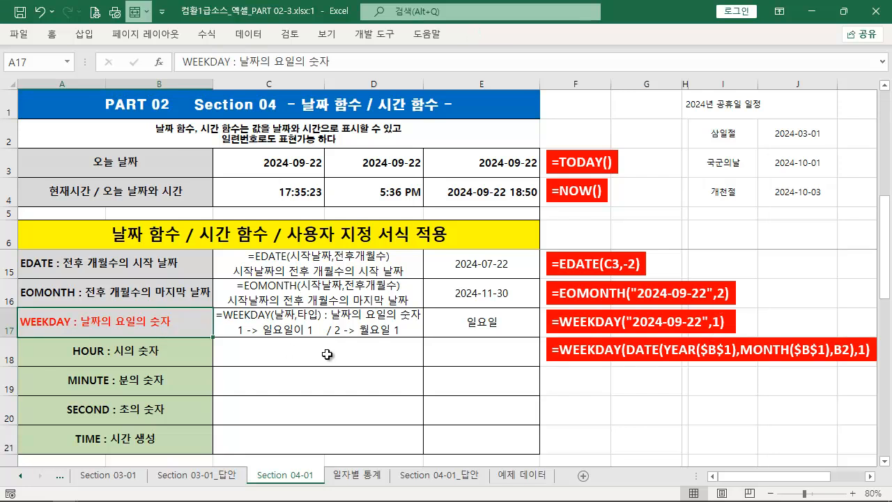
pyautogui.scroll(-1, 647, 416)
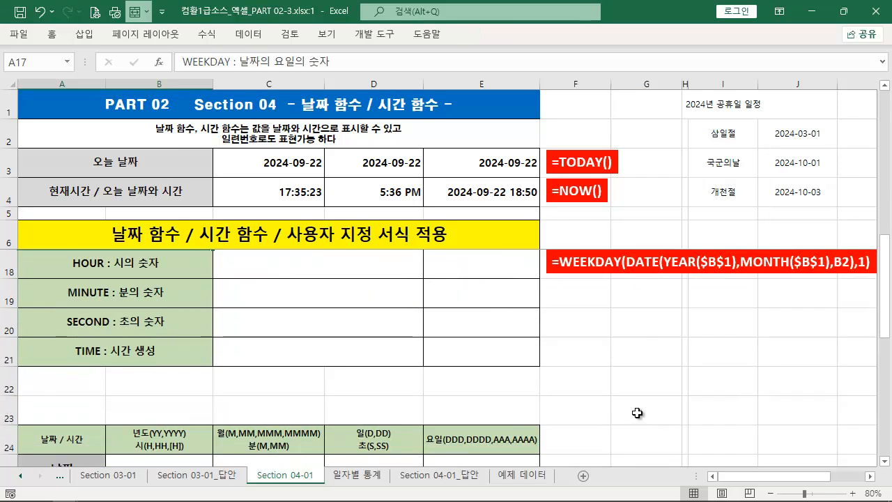
pyautogui.scroll(1, 632, 411)
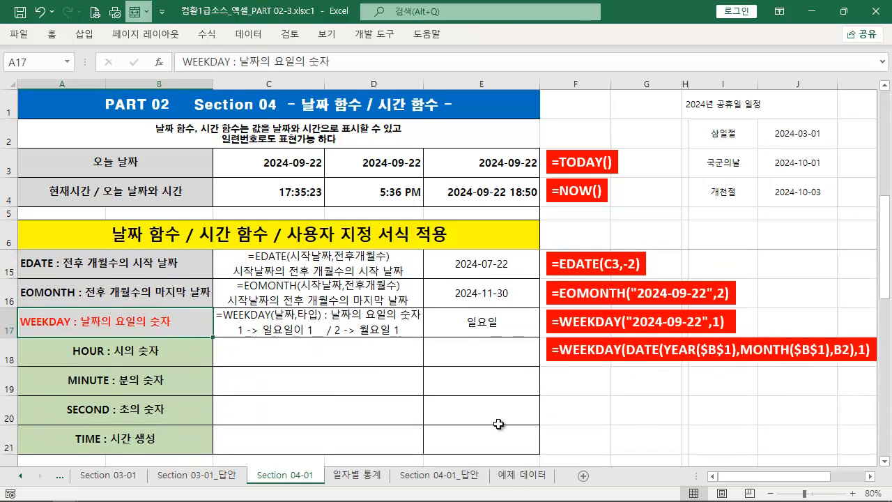
pyautogui.click(368, 478)
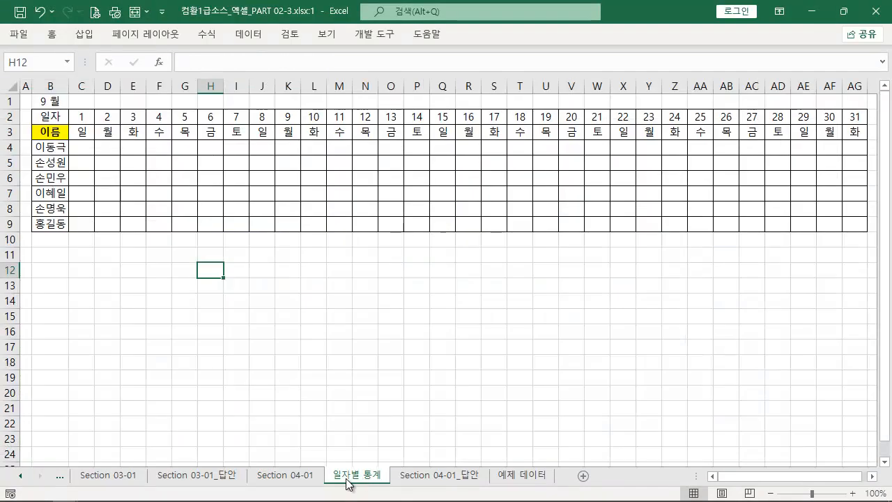
pyautogui.click(290, 481)
pyautogui.click(259, 342)
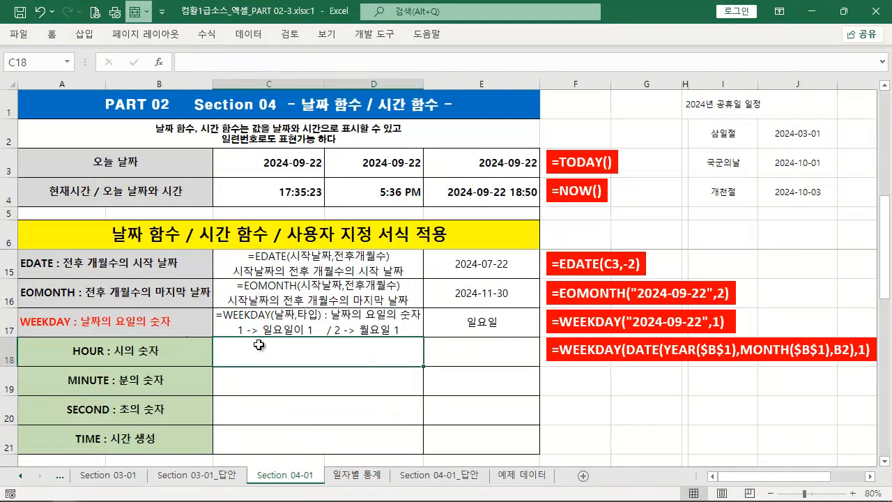